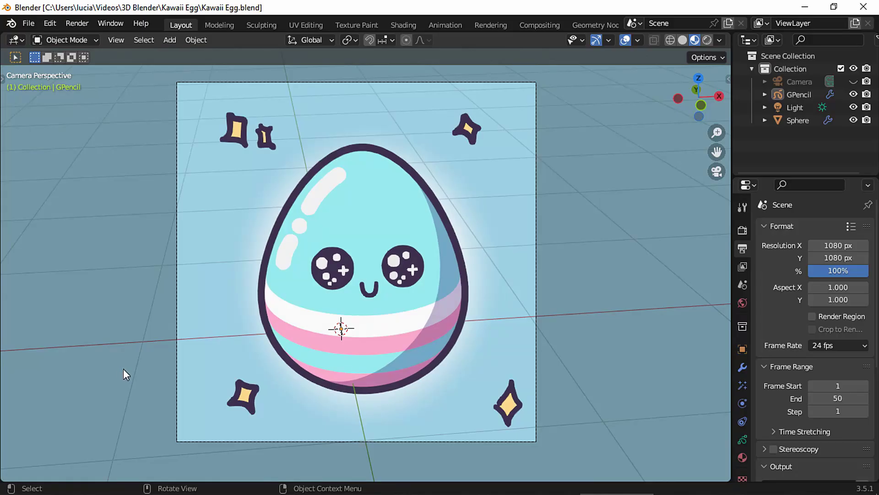
# Orbit the view around the finished kawaii egg to preview it.
pyautogui.moveTo(122, 368); pyautogui.dragTo(39, 358, button='middle')
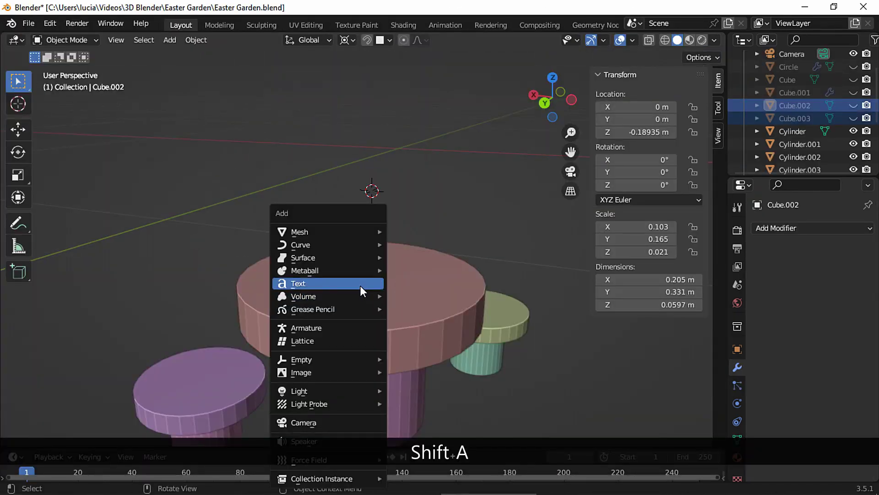
# Add a UV sphere and scale it down to 0.162.
pyautogui.moveTo(367, 232)
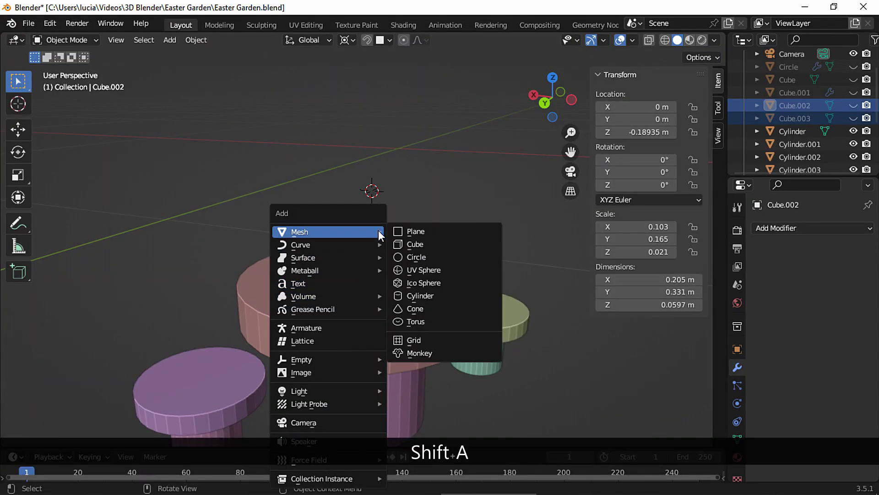
pyautogui.click(445, 269)
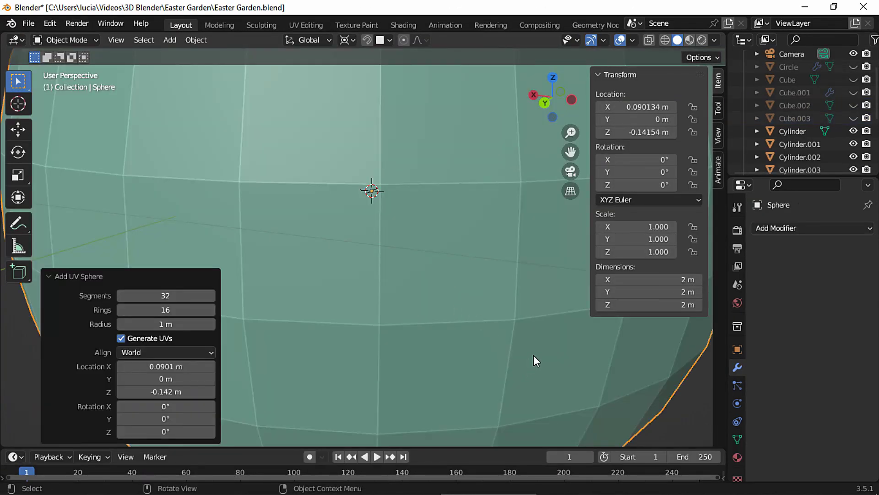
pyautogui.press('s')
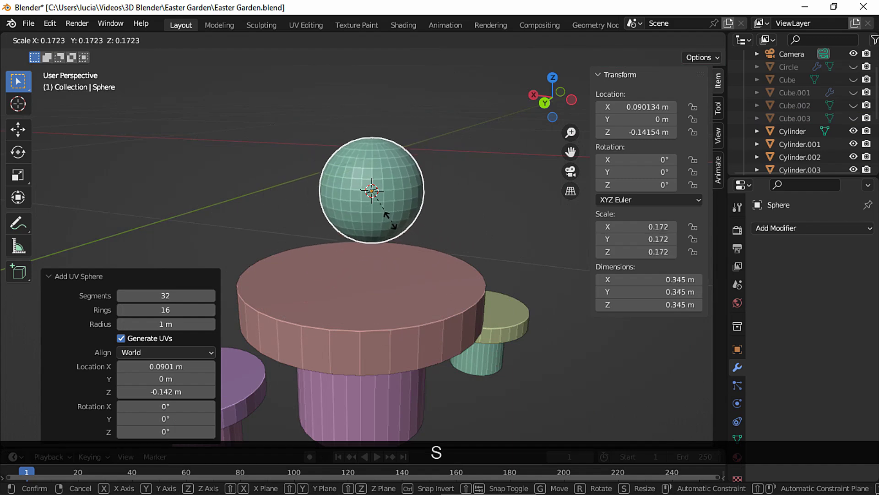
pyautogui.click(466, 219)
# Raise the sphere's top pole vertically with wide proportional falloff into an egg tip.
pyautogui.press('Tab')
pyautogui.moveTo(417, 192)
pyautogui.mouseDown(button='middle')
pyautogui.moveTo(405, 194)
pyautogui.moveTo(414, 190)
pyautogui.mouseUp(button='middle')
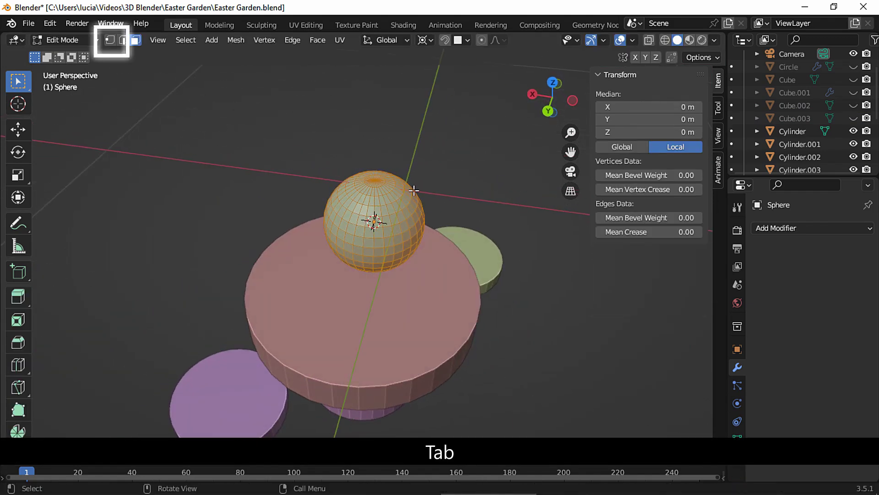
pyautogui.click(374, 178)
pyautogui.moveTo(381, 246); pyautogui.dragTo(393, 190, button='middle')
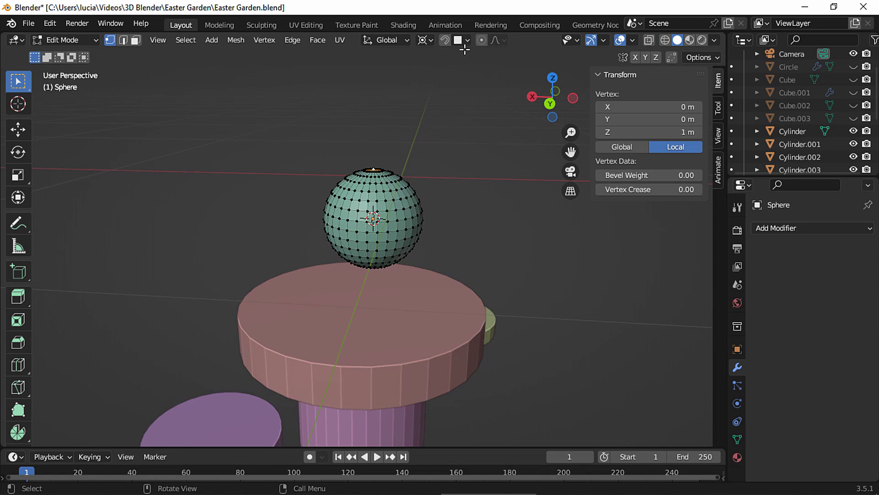
pyautogui.press('g')
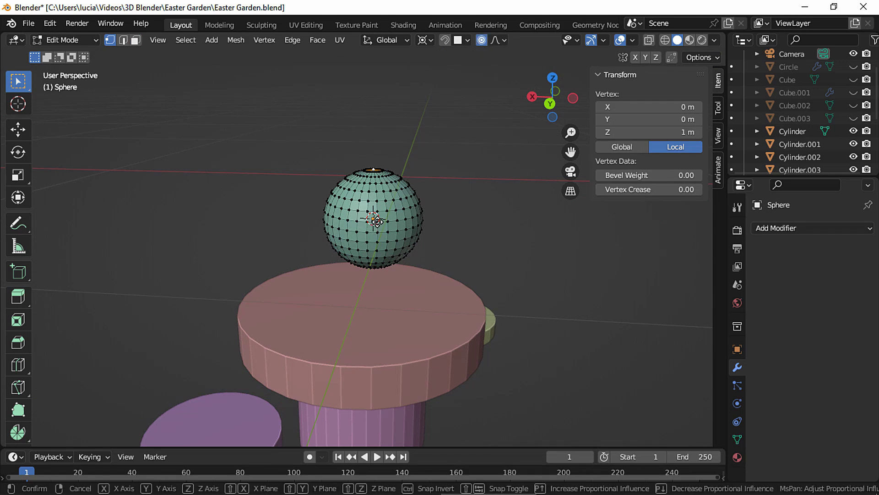
pyautogui.press('z')
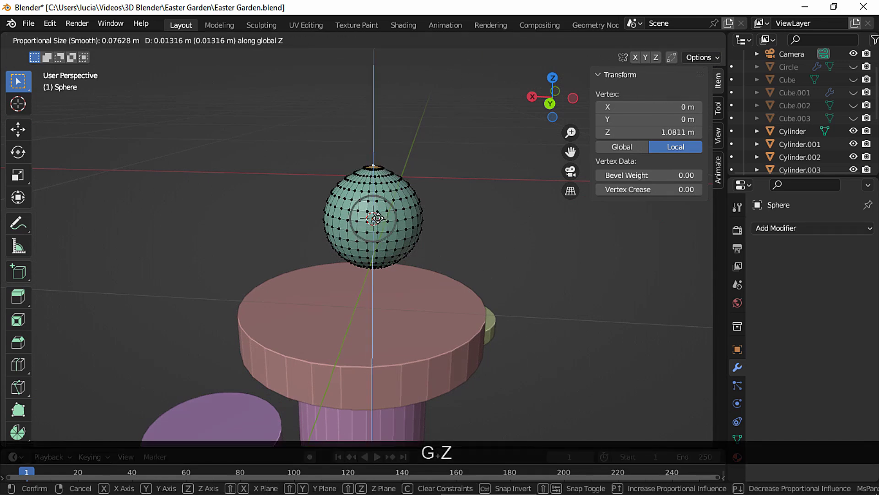
pyautogui.press('pageup')
pyautogui.press('pageup')
pyautogui.press('pageup')
pyautogui.press('pageup')
pyautogui.press('pageup')
pyautogui.press('pageup')
pyautogui.press('pageup')
pyautogui.press('pageup')
pyautogui.press('pageup')
pyautogui.press('pageup')
pyautogui.press('pageup')
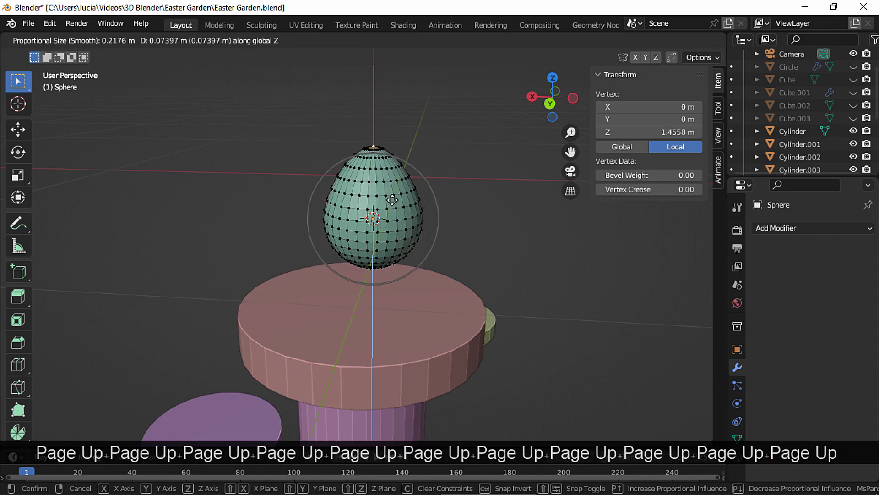
pyautogui.click(393, 200)
pyautogui.moveTo(397, 203); pyautogui.dragTo(518, 262, button='middle')
pyautogui.press('Tab')
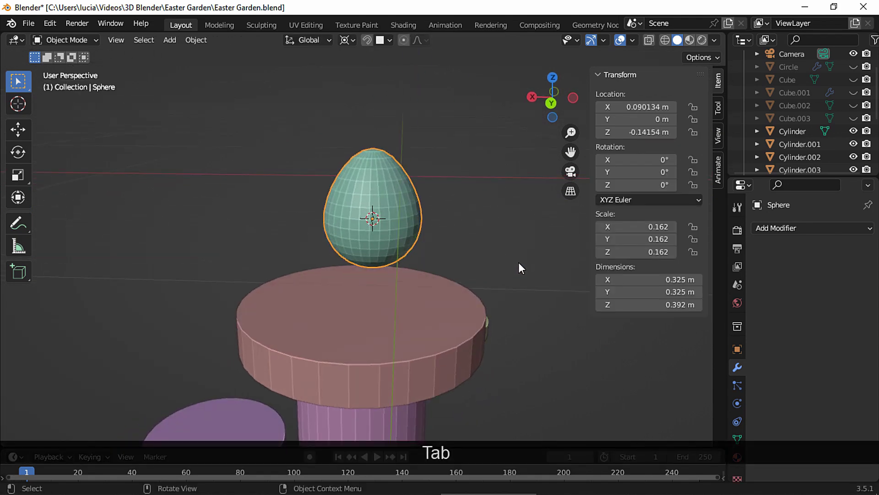
pyautogui.click(769, 233)
# Add a Subdivision Surface modifier with render level 1 and shade the egg smooth.
pyautogui.click(633, 460)
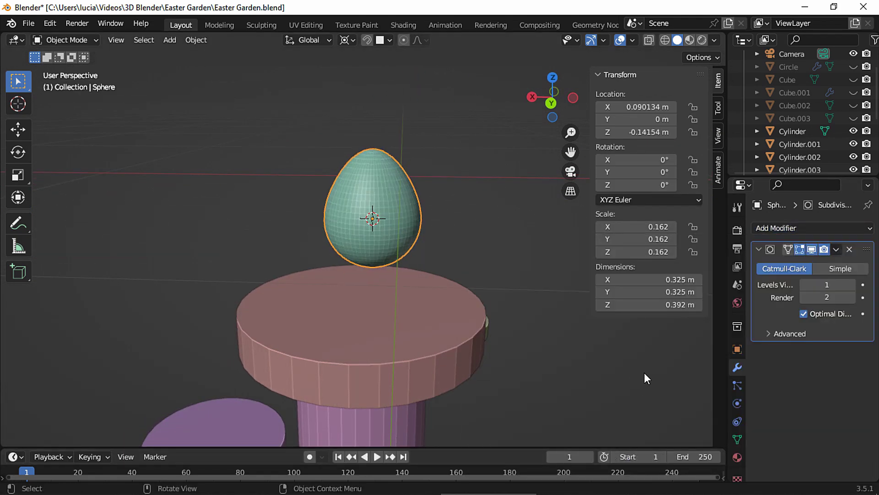
pyautogui.click(803, 298)
pyautogui.rightClick(410, 197)
pyautogui.moveTo(458, 171); pyautogui.dragTo(476, 209, button='middle')
pyautogui.click(410, 197)
# Shrink the egg to 0.101 scale and zoom in on it.
pyautogui.press('s')
pyautogui.click(442, 215)
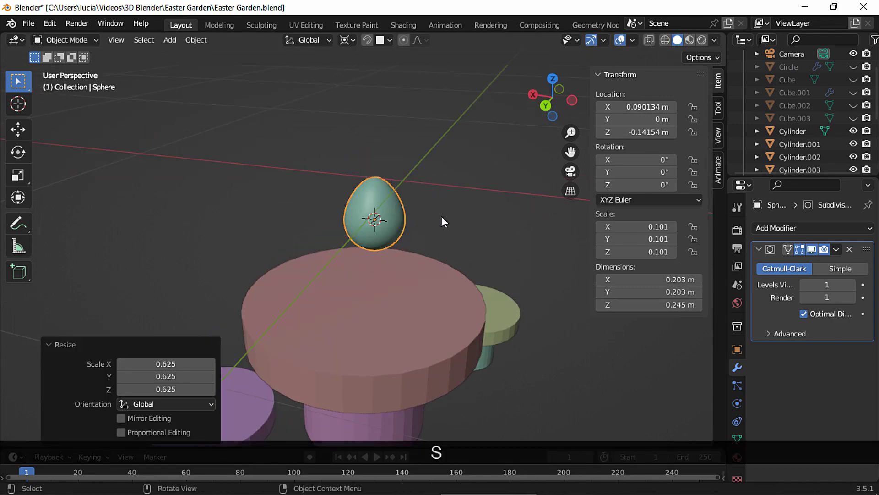
pyautogui.click(490, 194)
pyautogui.moveTo(412, 224); pyautogui.dragTo(426, 224, button='middle')
pyautogui.keyDown('ctrl'); pyautogui.moveTo(425, 224); pyautogui.dragTo(386, 239, button='middle'); pyautogui.keyUp('ctrl')
# In Edit Mode, raise the egg's top vertex along Z and widen the top along X.
pyautogui.press('Tab')
pyautogui.click(620, 40)
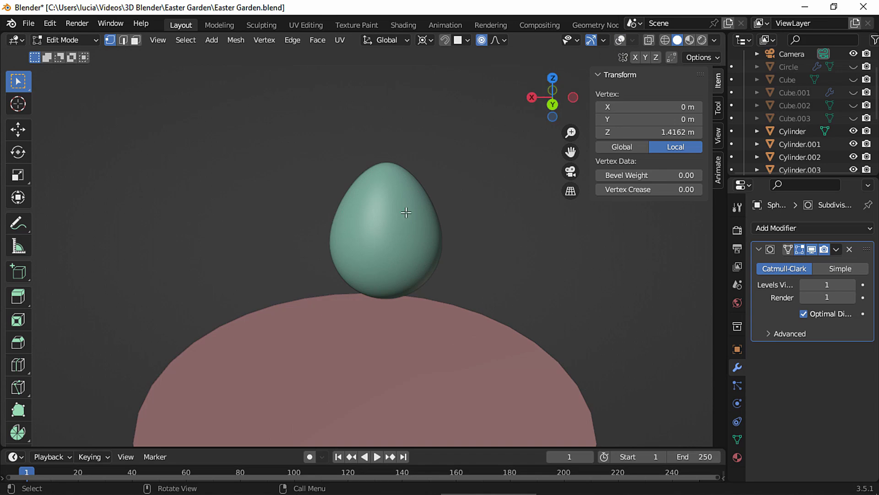
pyautogui.press('g')
pyautogui.press('z')
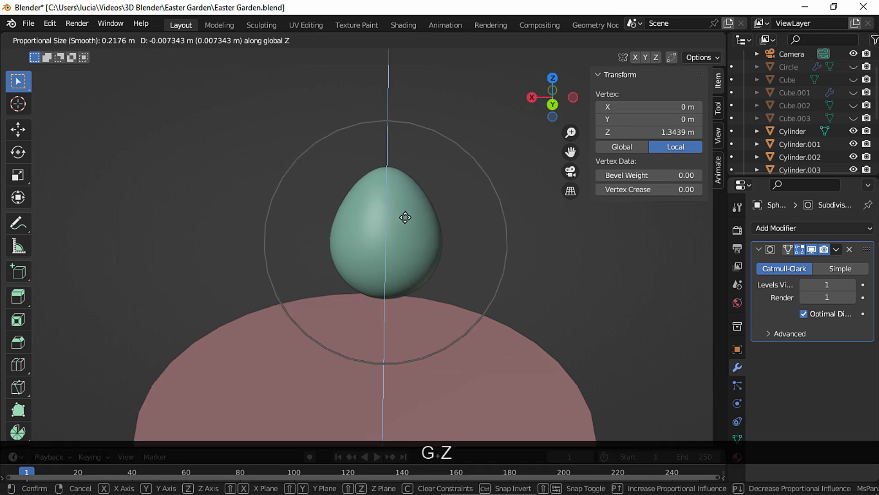
pyautogui.click(406, 205)
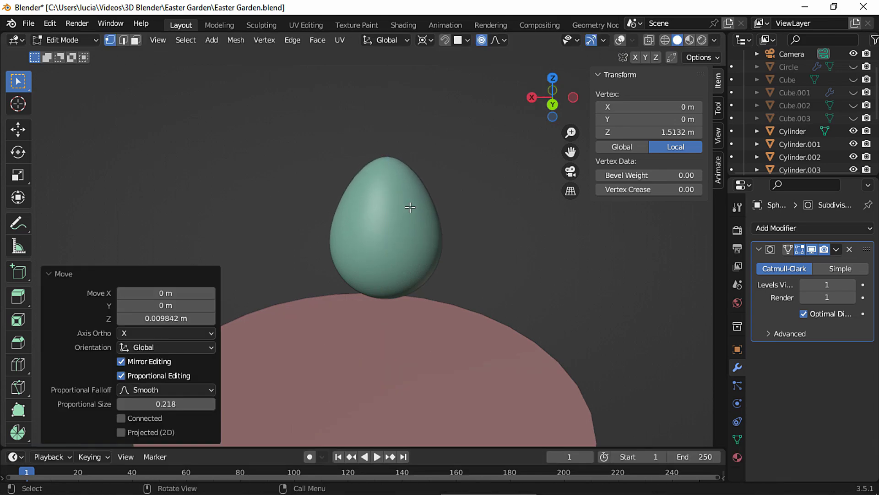
pyautogui.press('s')
pyautogui.press('x')
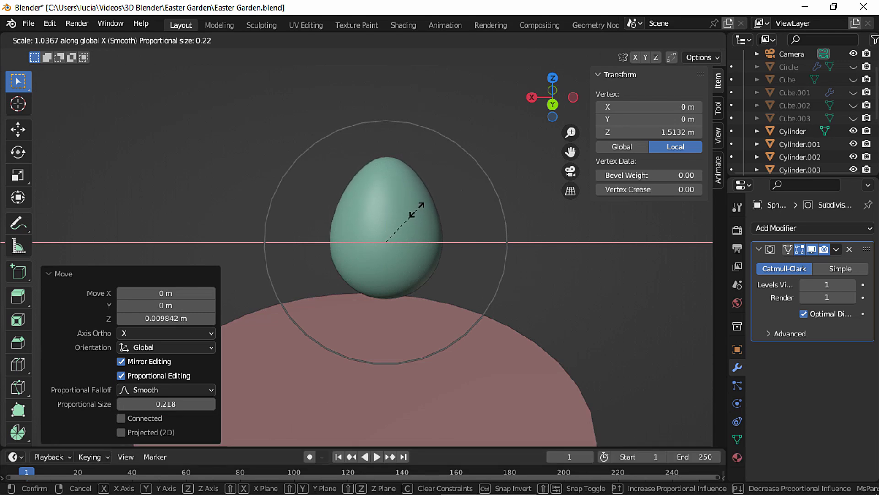
pyautogui.click(442, 204)
pyautogui.hotkey('alt', 'a')
# Raise the egg's bottom vertex 0.014146 m to reshape its base, then return to Object Mode.
pyautogui.moveTo(447, 226); pyautogui.dragTo(408, 206, button='middle')
pyautogui.click(620, 40)
pyautogui.moveTo(453, 138); pyautogui.dragTo(441, 151, button='middle')
pyautogui.click(388, 296)
pyautogui.moveTo(387, 297); pyautogui.dragTo(568, 121, button='middle')
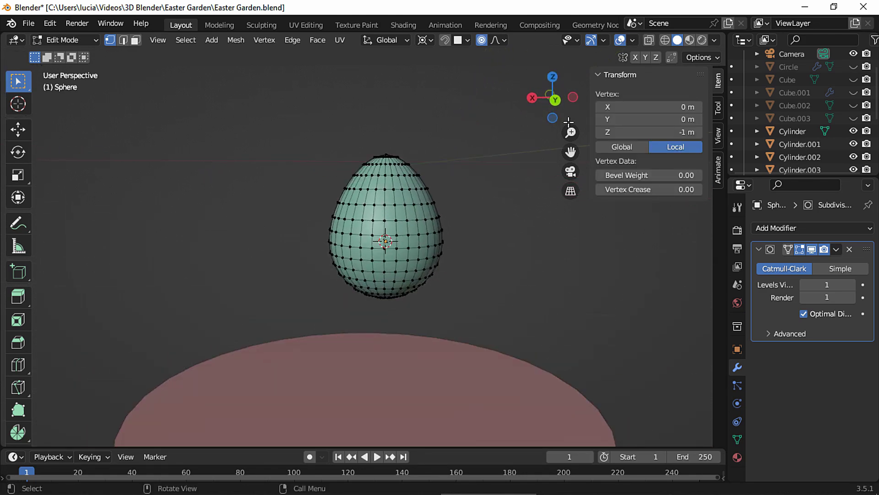
pyautogui.click(621, 41)
pyautogui.moveTo(439, 184)
pyautogui.mouseDown(button='middle')
pyautogui.moveTo(420, 222)
pyautogui.moveTo(432, 194)
pyautogui.mouseUp(button='middle')
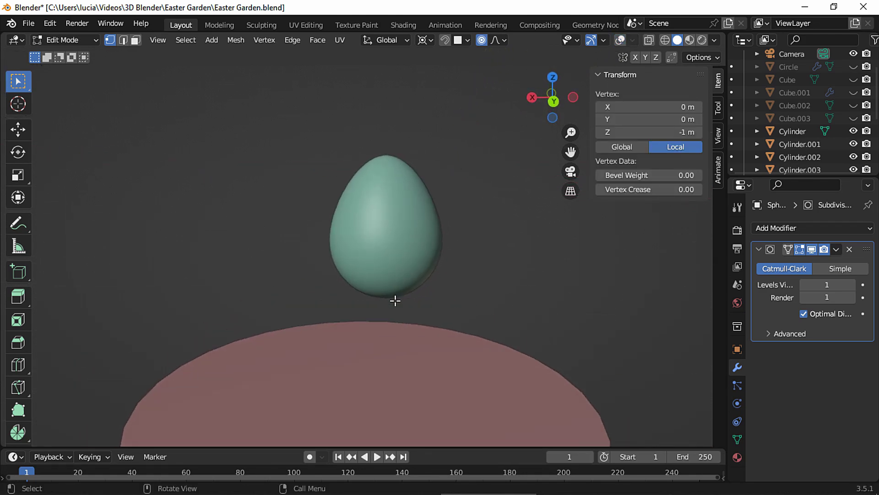
pyautogui.press('g')
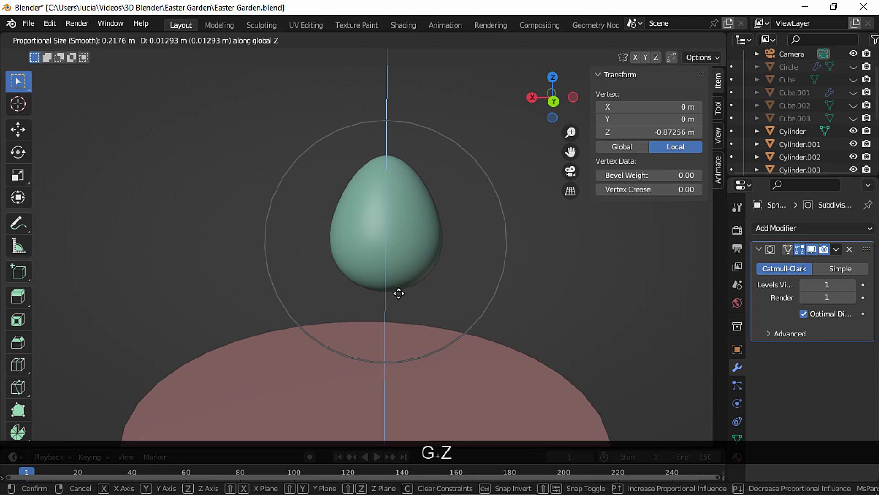
pyautogui.click(402, 290)
pyautogui.moveTo(418, 269)
pyautogui.keyDown('ctrl'); pyautogui.mouseDown(button='middle')
pyautogui.moveTo(316, 273)
pyautogui.moveTo(427, 267)
pyautogui.moveTo(419, 244)
pyautogui.moveTo(420, 257)
pyautogui.mouseUp(button='middle'); pyautogui.keyUp('ctrl')
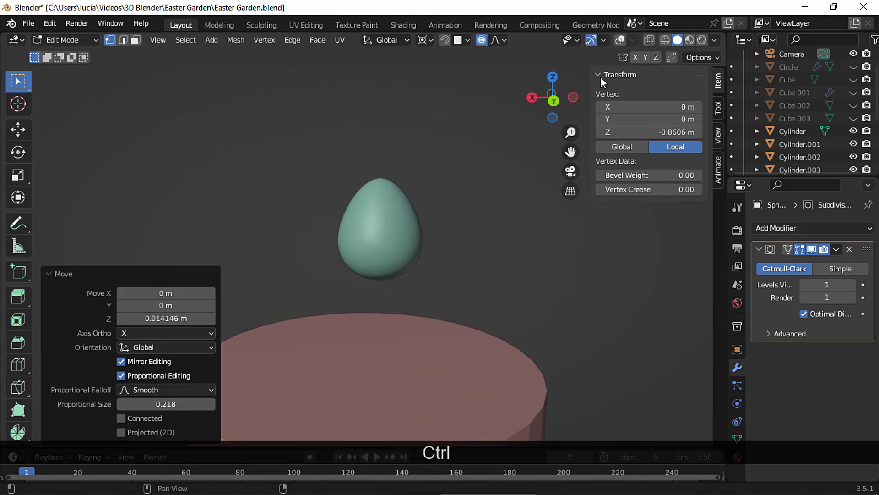
pyautogui.click(620, 40)
pyautogui.press('Tab')
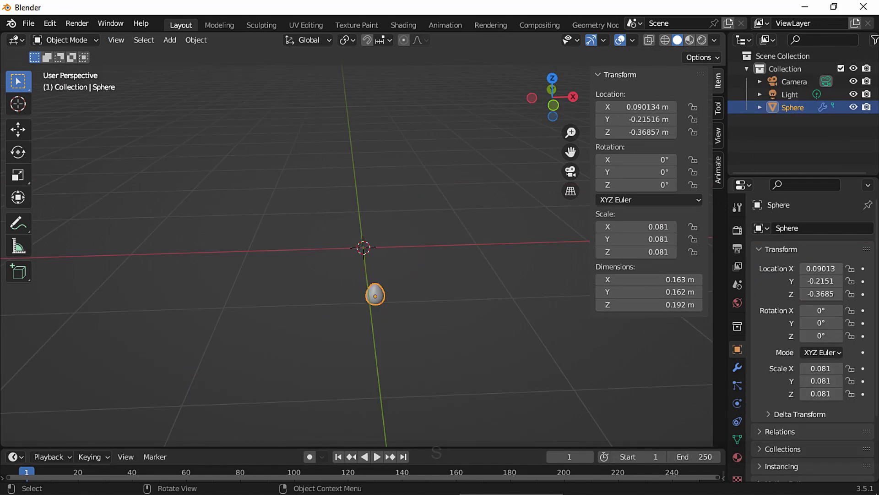
# Scale the egg to 0.352 and lift it above the grid.
pyautogui.press('s')
pyautogui.click(499, 216)
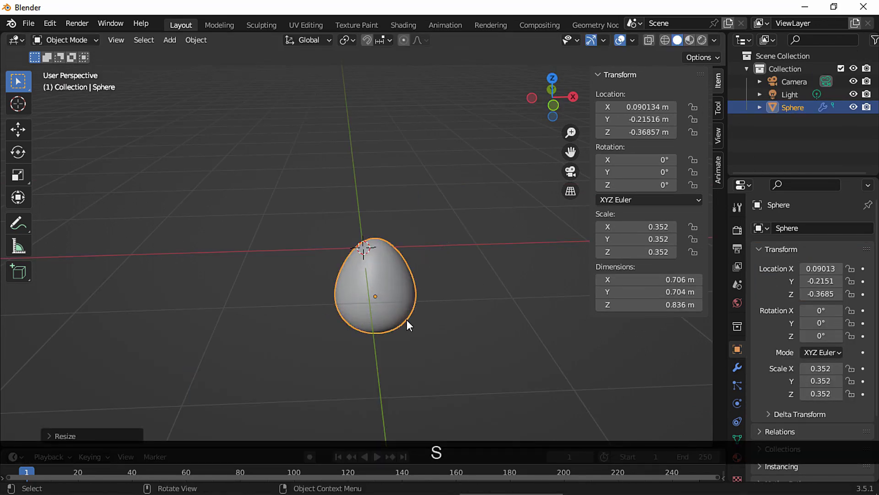
pyautogui.press('g')
pyautogui.press('z')
pyautogui.click(440, 239)
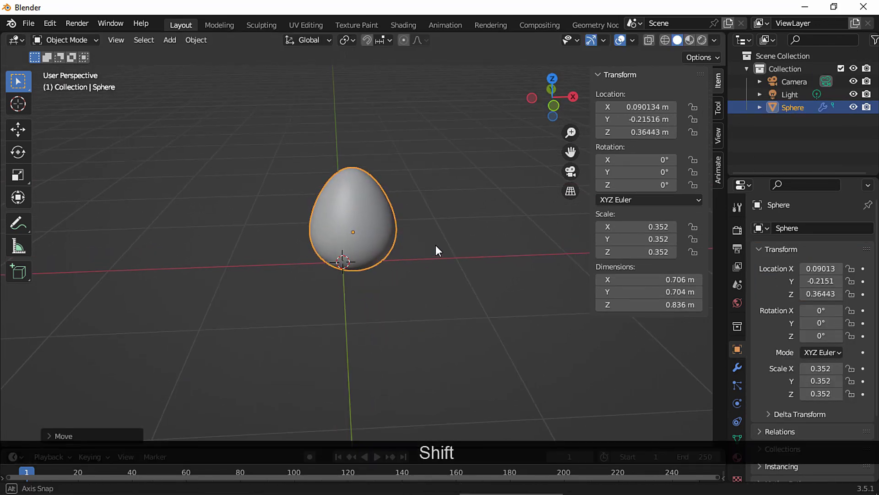
# Snap the camera to the current view and fine-tune its height.
pyautogui.click(796, 81)
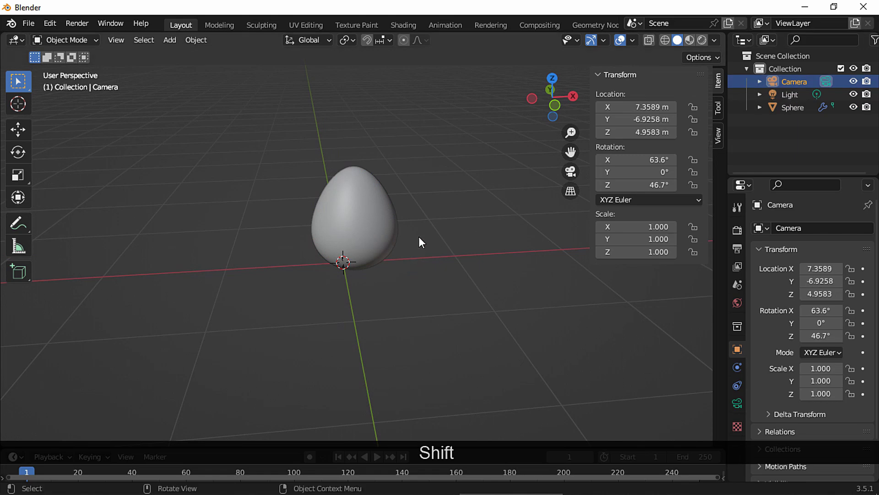
pyautogui.hotkey('ctrl', 'alt', '0')
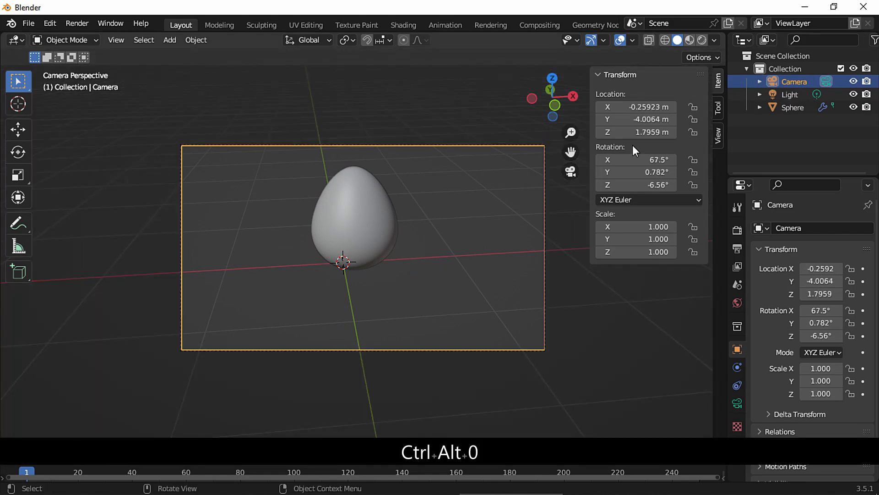
pyautogui.moveTo(636, 132); pyautogui.dragTo(652, 132)
pyautogui.click(737, 265)
# Set the render resolution width to 1080 px.
pyautogui.click(738, 250)
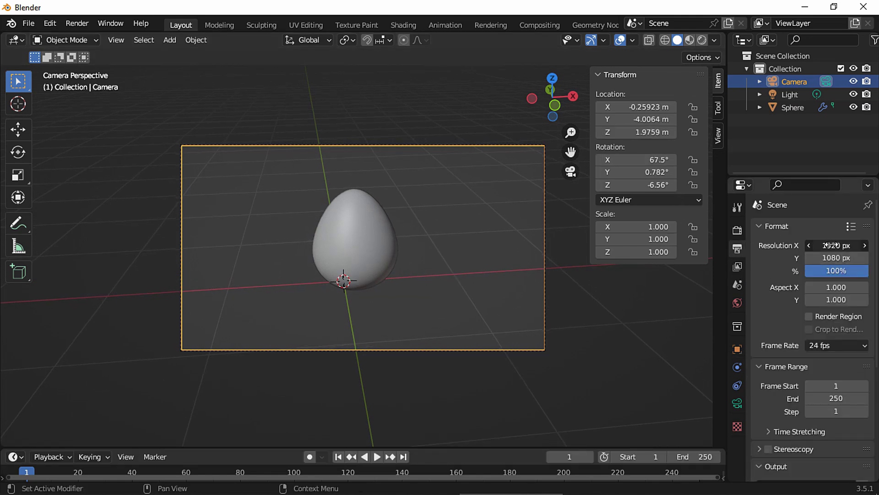
pyautogui.write('1080')
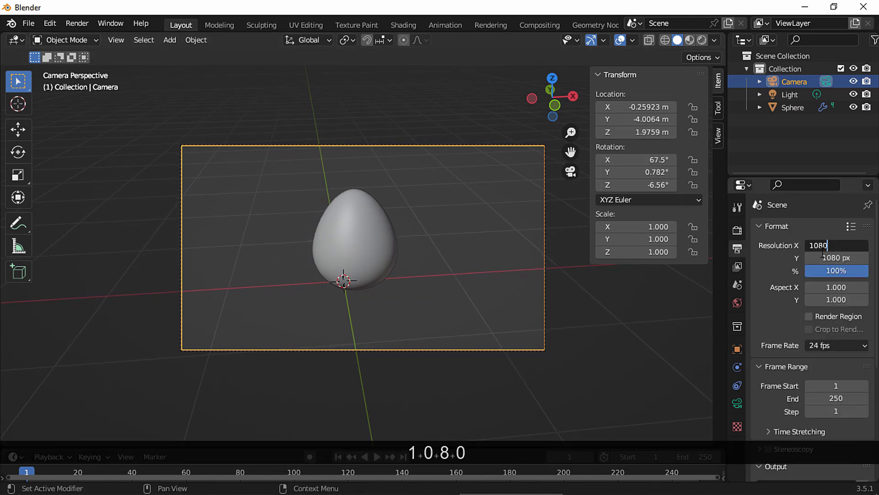
pyautogui.press('Return')
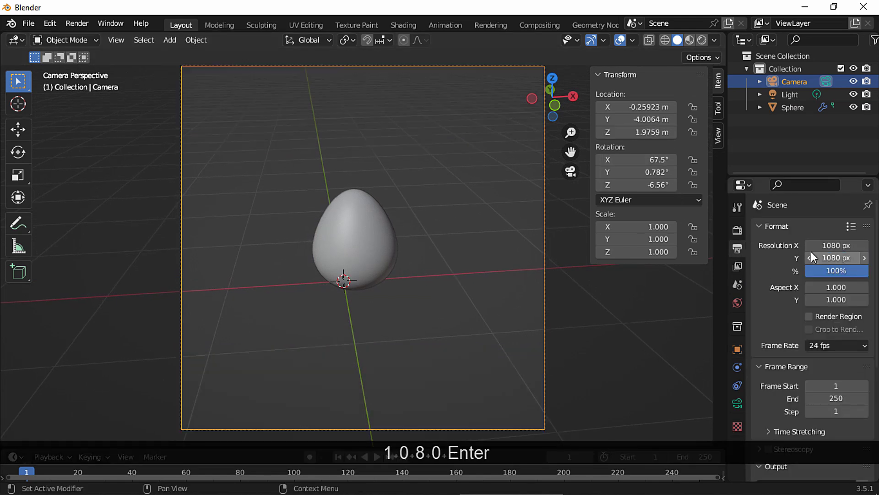
# Increase the camera focal length to 85 mm, recentring the egg in frame.
pyautogui.click(737, 404)
pyautogui.moveTo(815, 289)
pyautogui.mouseDown()
pyautogui.moveTo(838, 284)
pyautogui.moveTo(827, 285)
pyautogui.mouseUp()
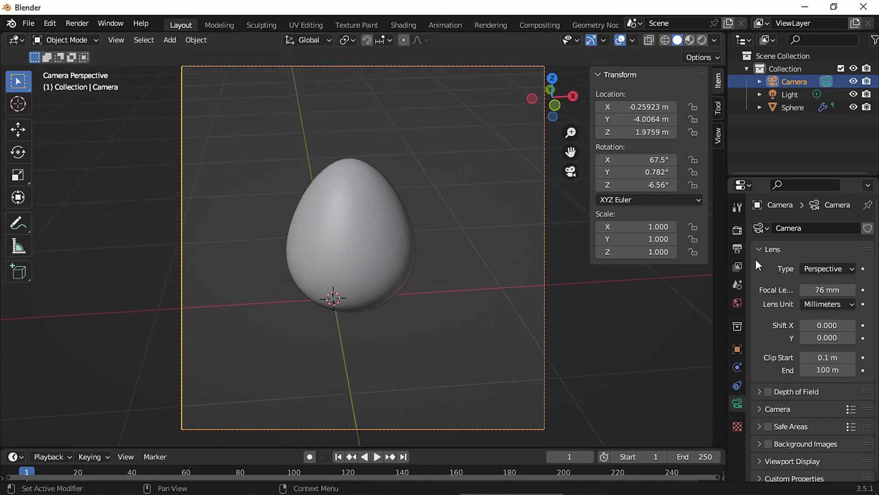
pyautogui.moveTo(635, 119)
pyautogui.mouseDown()
pyautogui.moveTo(647, 104)
pyautogui.moveTo(636, 106)
pyautogui.mouseUp()
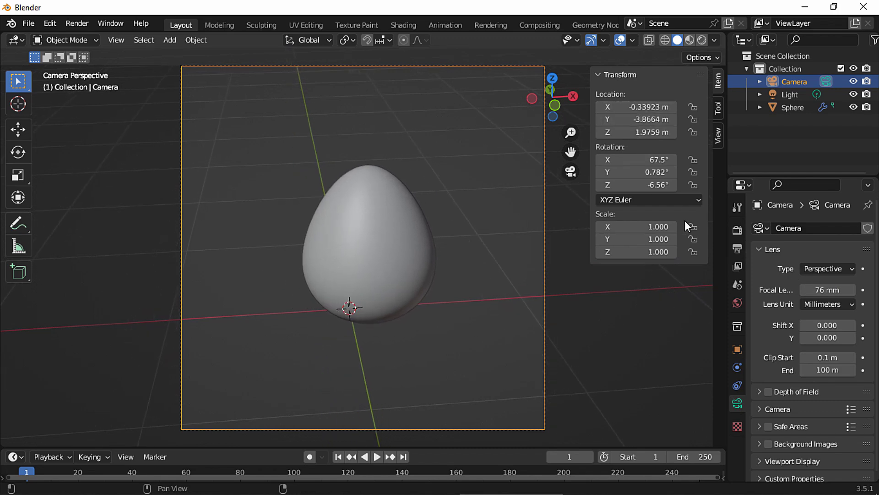
pyautogui.moveTo(810, 291); pyautogui.dragTo(821, 288)
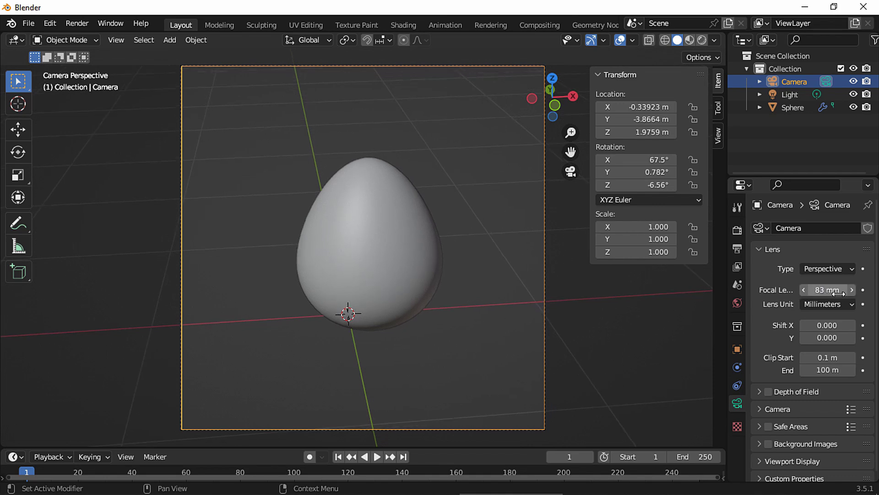
pyautogui.click(853, 290)
pyautogui.click(853, 290)
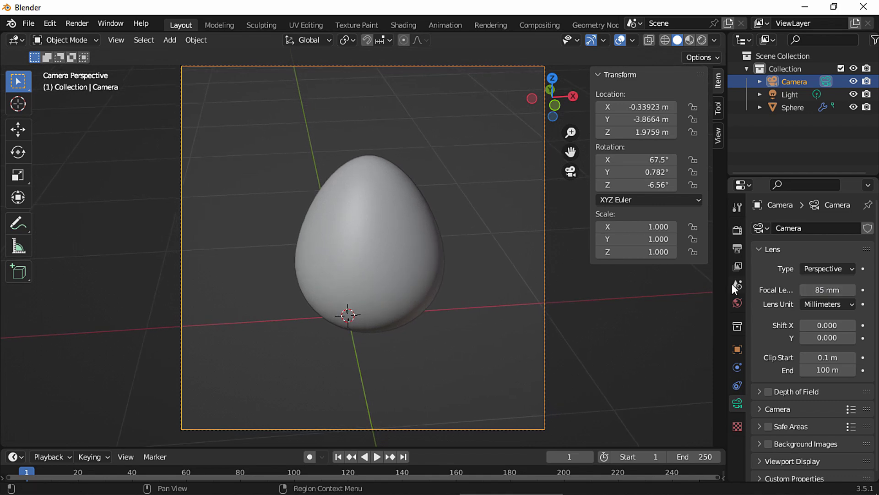
# Select the egg and assign it the existing Material.
pyautogui.click(403, 210)
pyautogui.click(736, 458)
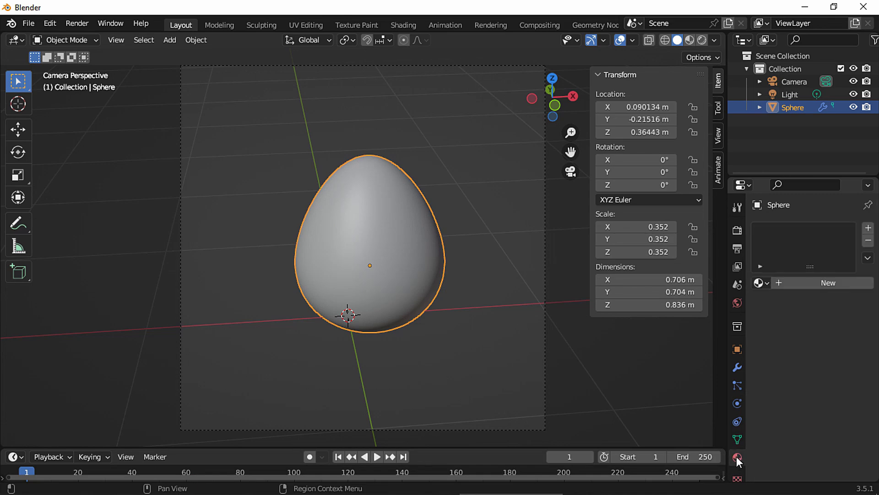
pyautogui.click(759, 283)
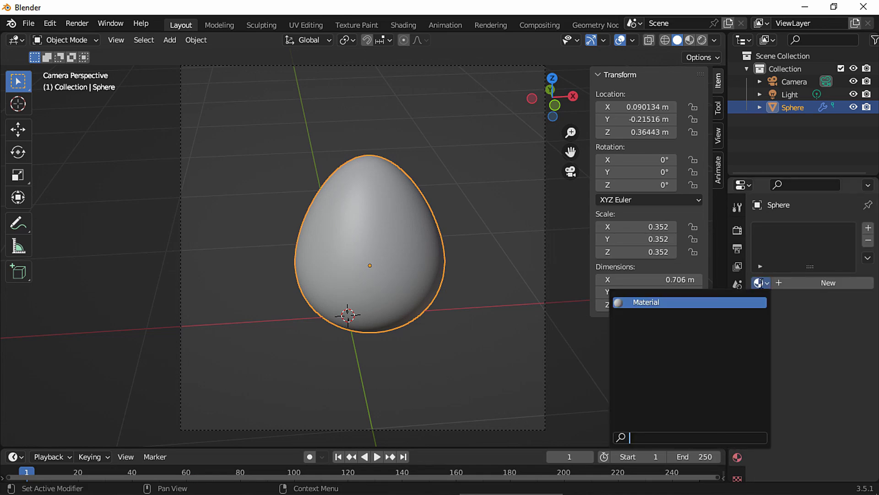
pyautogui.click(723, 303)
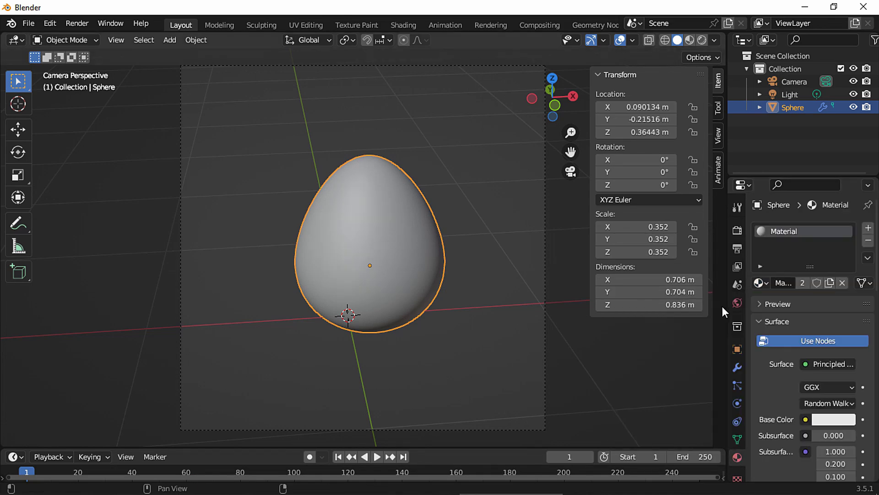
# Add a second Emission material coloured #3D324E with backface culling enabled.
pyautogui.click(869, 228)
pyautogui.click(806, 308)
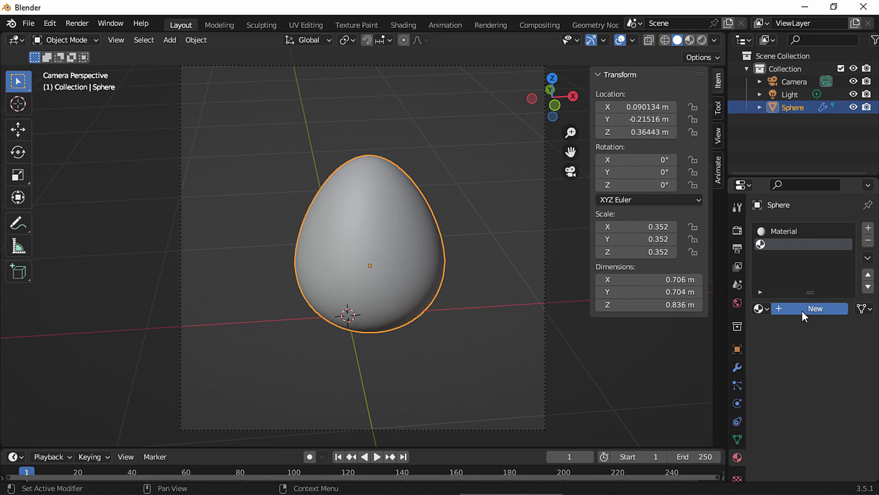
pyautogui.scroll(-4, 833, 275)
pyautogui.click(833, 273)
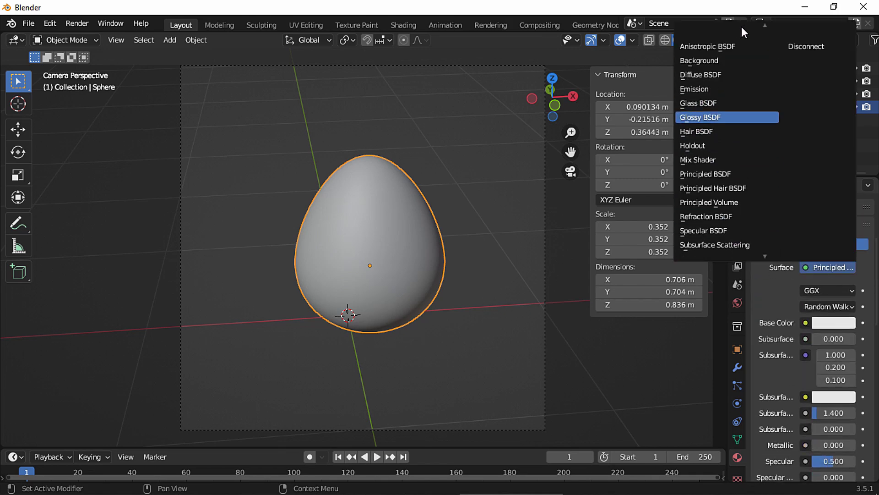
pyautogui.click(708, 101)
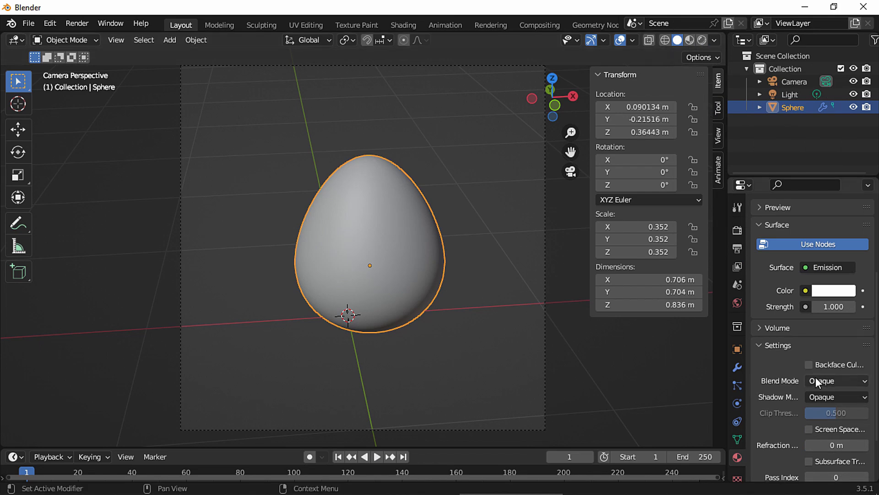
pyautogui.click(828, 292)
pyautogui.click(825, 214)
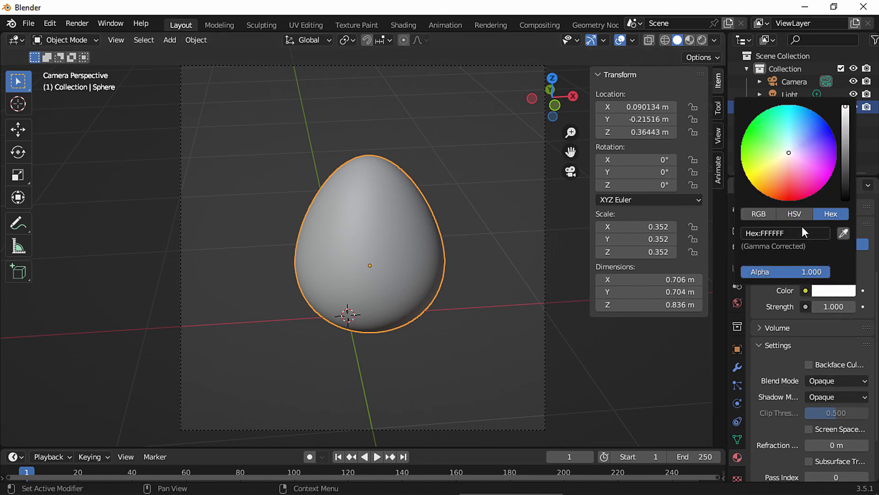
pyautogui.click(792, 233)
pyautogui.write('3d324')
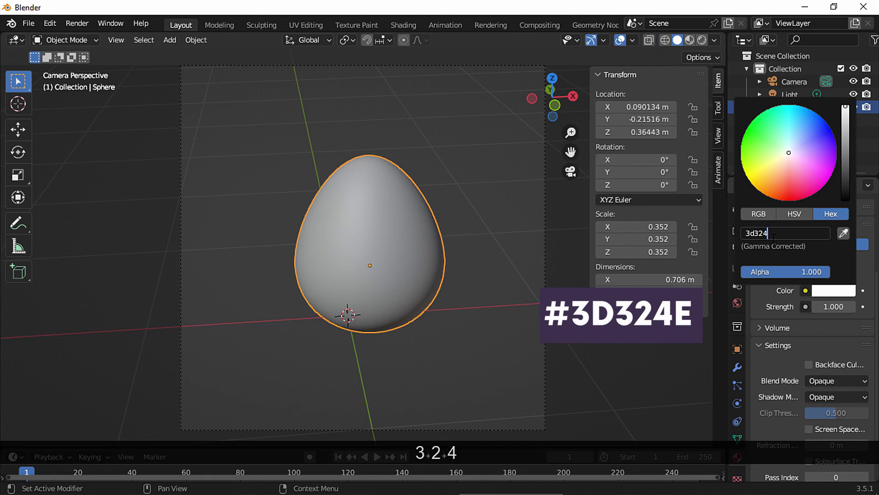
pyautogui.write('e')
pyautogui.press('Return')
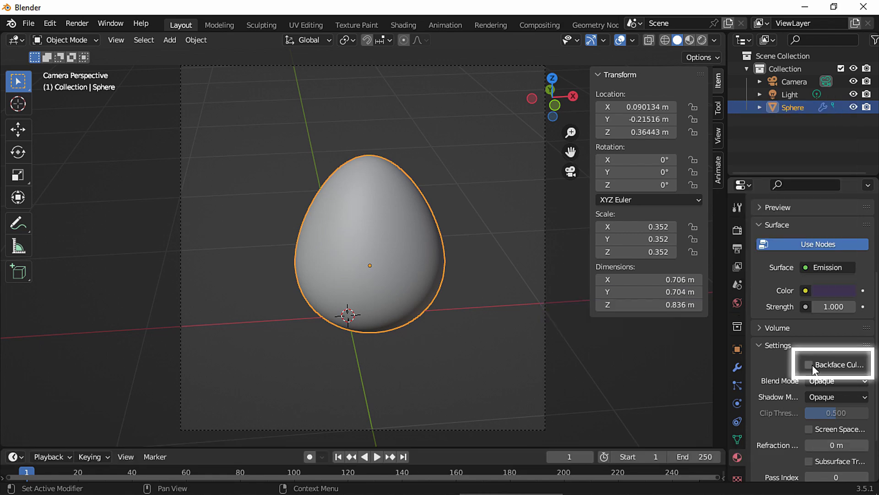
pyautogui.click(809, 365)
pyautogui.click(737, 367)
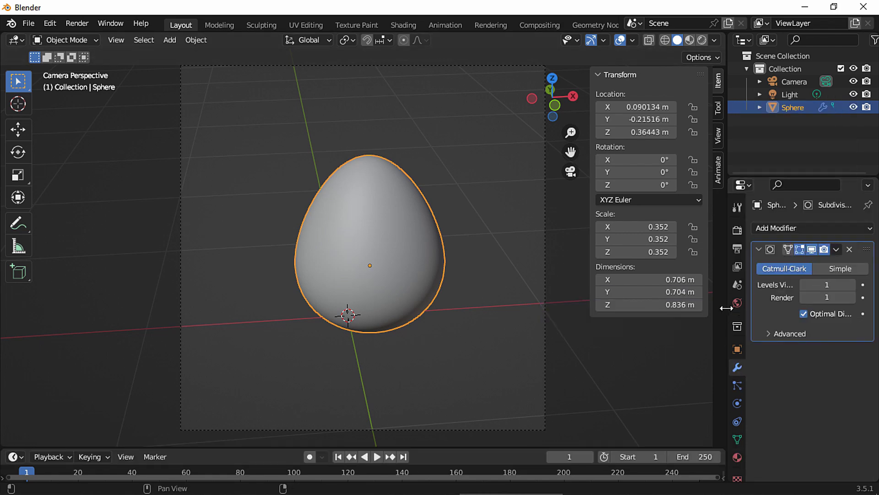
# Add a Solidify modifier with material offset 1, even thickness, flipped normals, offset 0, then preview materials.
pyautogui.click(768, 227)
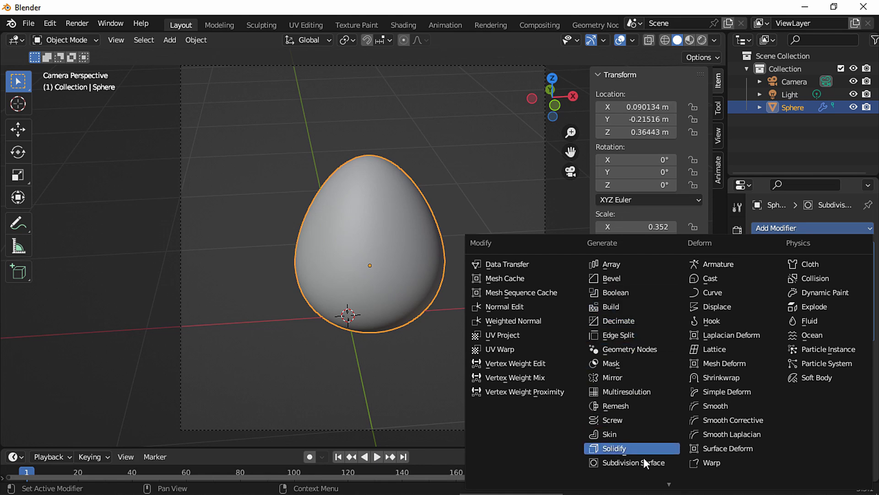
pyautogui.click(641, 444)
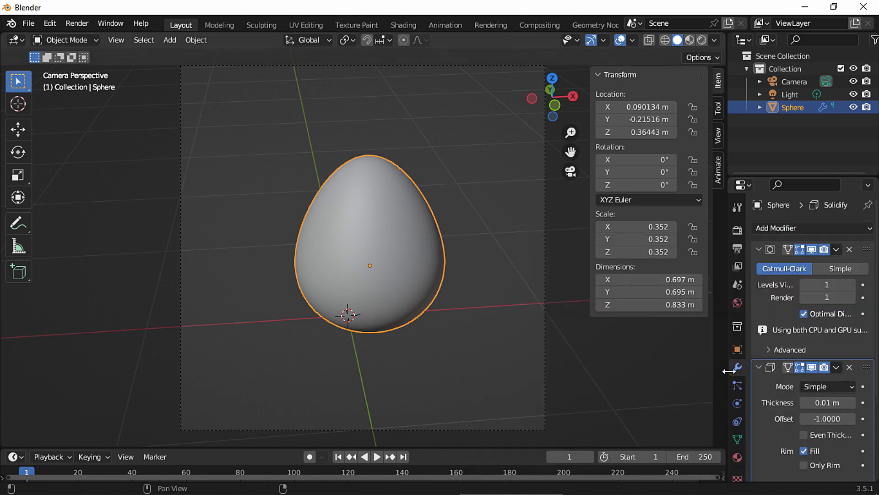
pyautogui.scroll(-5, 873, 323)
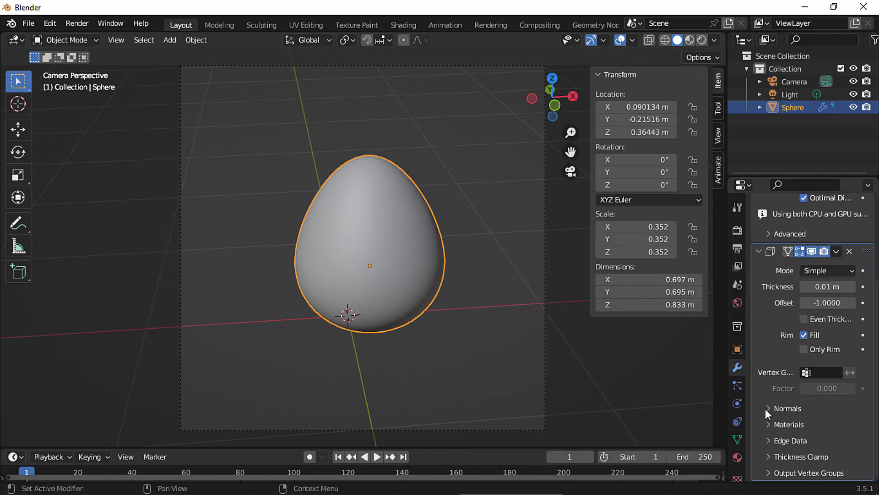
pyautogui.click(771, 424)
pyautogui.click(852, 444)
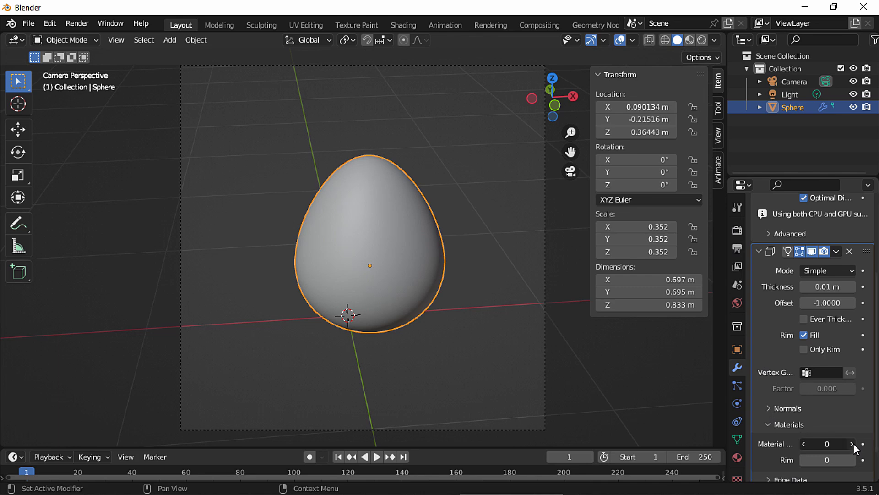
pyautogui.scroll(-1, 854, 443)
pyautogui.click(804, 303)
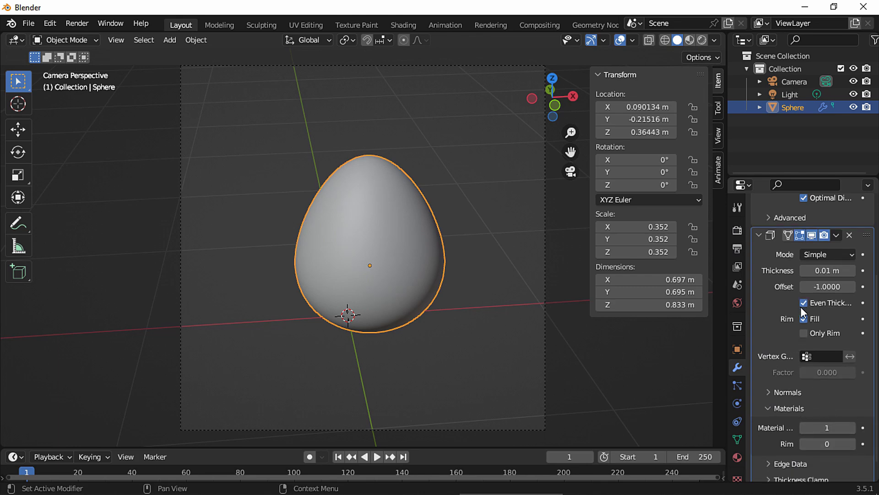
pyautogui.click(778, 392)
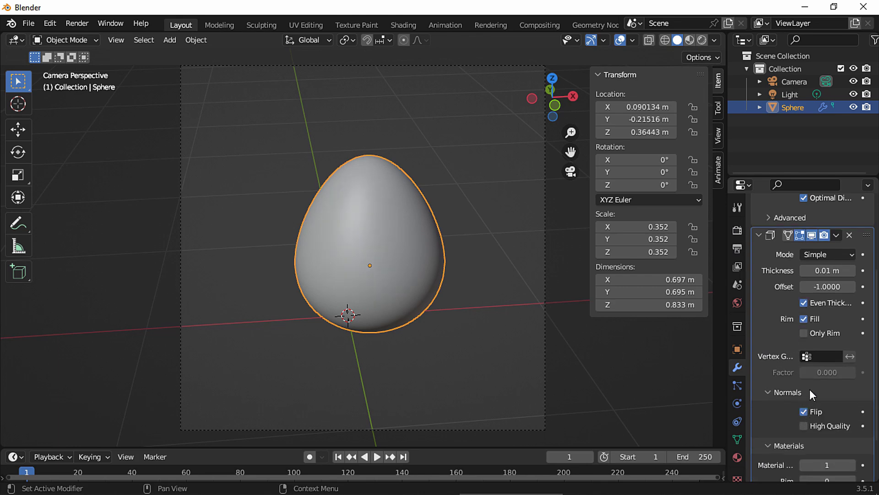
pyautogui.scroll(5, 875, 296)
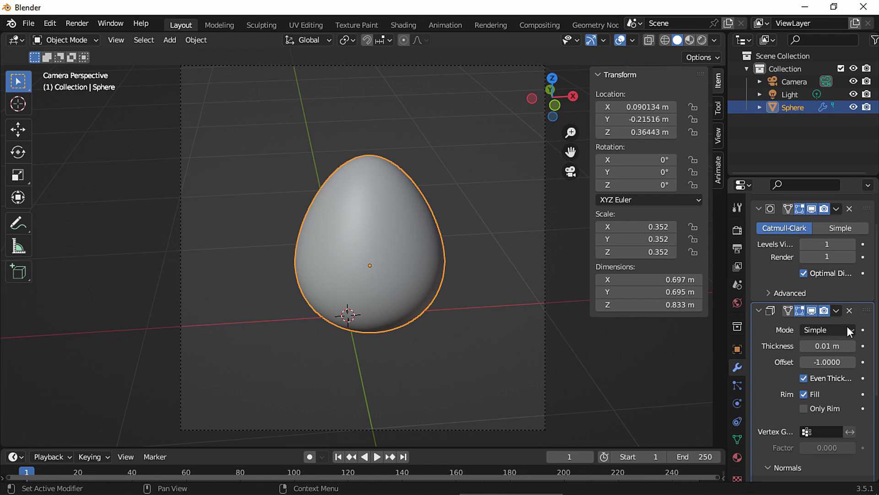
pyautogui.write('0')
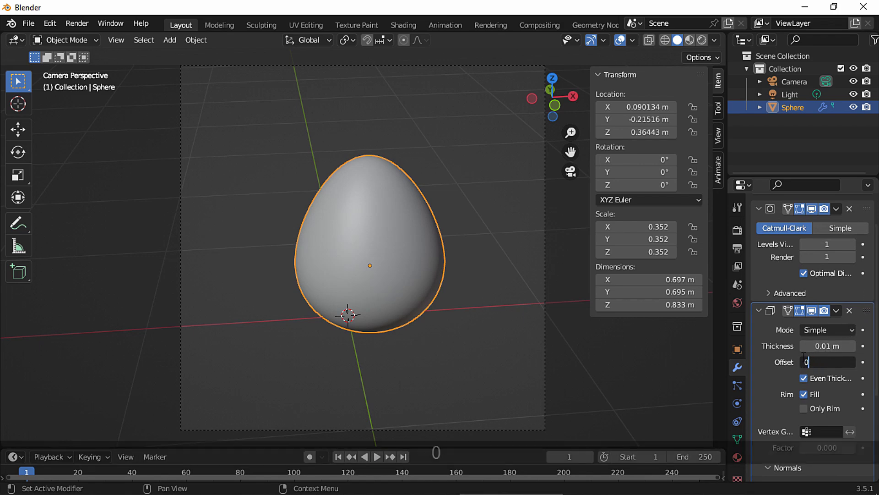
pyautogui.press('Return')
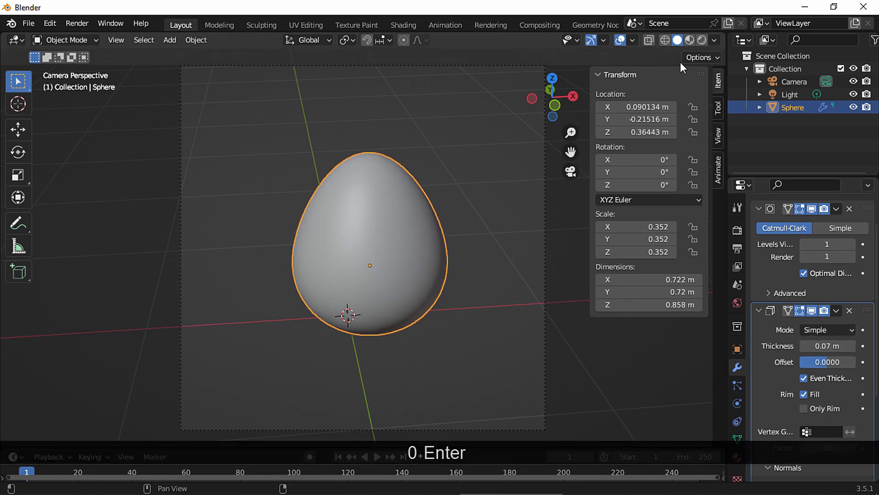
pyautogui.click(692, 39)
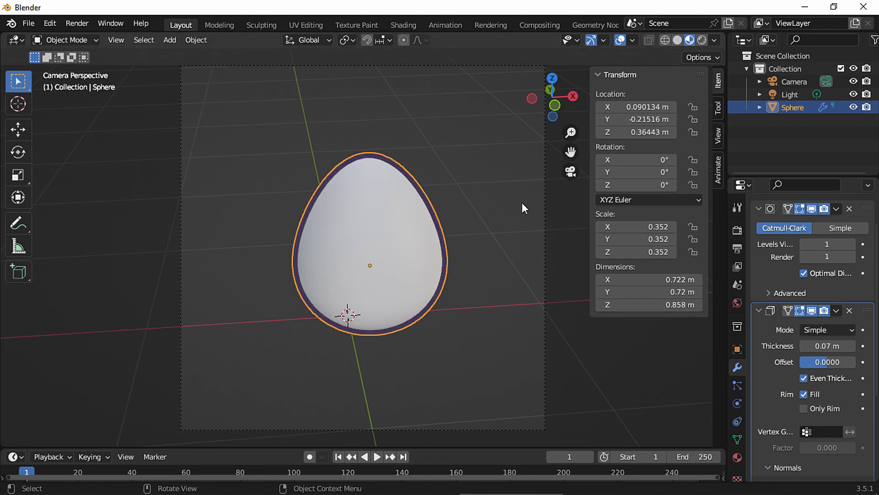
# Switch to the Shading workspace, enlarge the viewport and view the egg through the camera.
pyautogui.click(403, 24)
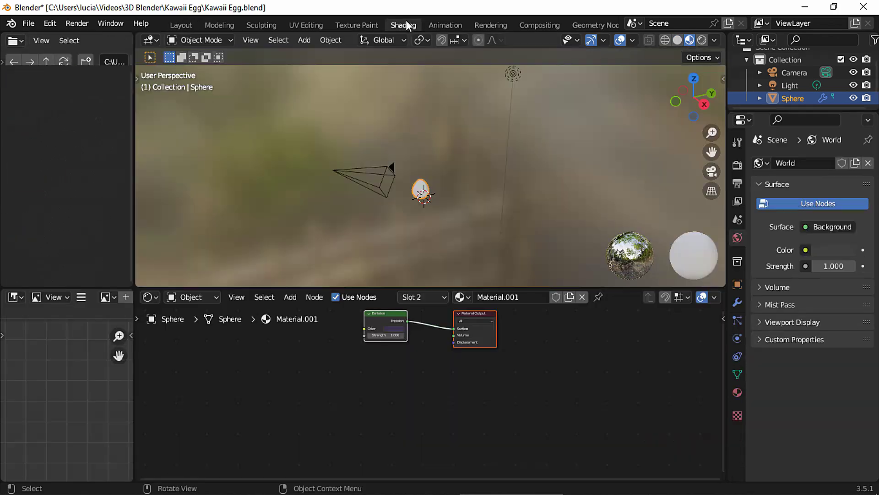
pyautogui.moveTo(137, 33); pyautogui.dragTo(58, 112)
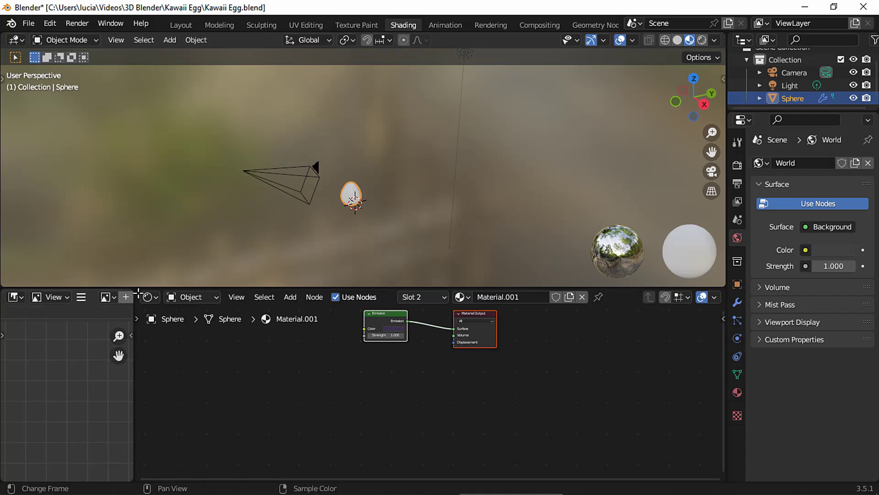
pyautogui.moveTo(137, 293); pyautogui.dragTo(71, 298)
pyautogui.keyDown('ctrl'); pyautogui.moveTo(470, 238); pyautogui.dragTo(572, 187, button='middle'); pyautogui.keyUp('ctrl')
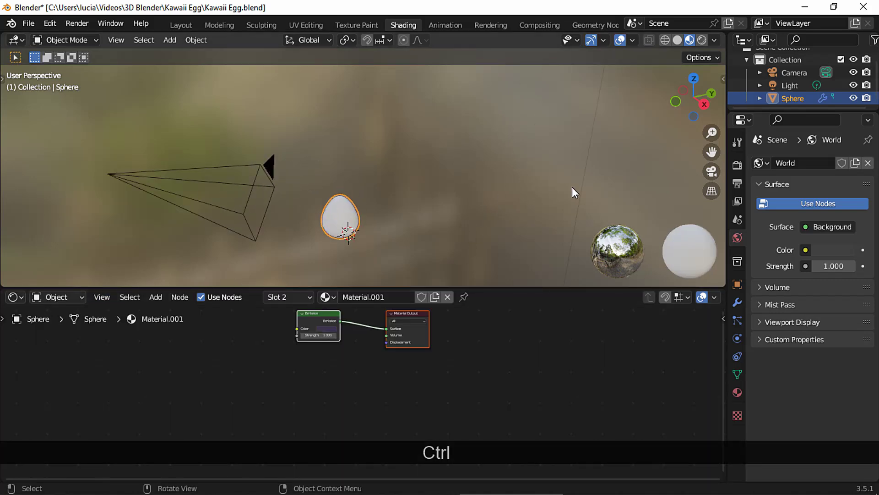
pyautogui.click(713, 171)
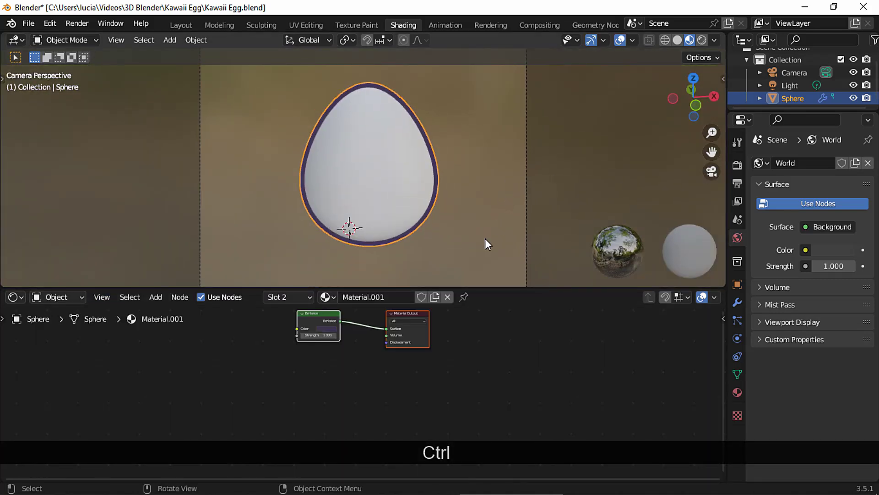
pyautogui.moveTo(400, 358); pyautogui.dragTo(417, 381, button='middle')
# Show the first Material's nodes and delete its Principled BSDF.
pyautogui.click(287, 299)
pyautogui.click(276, 211)
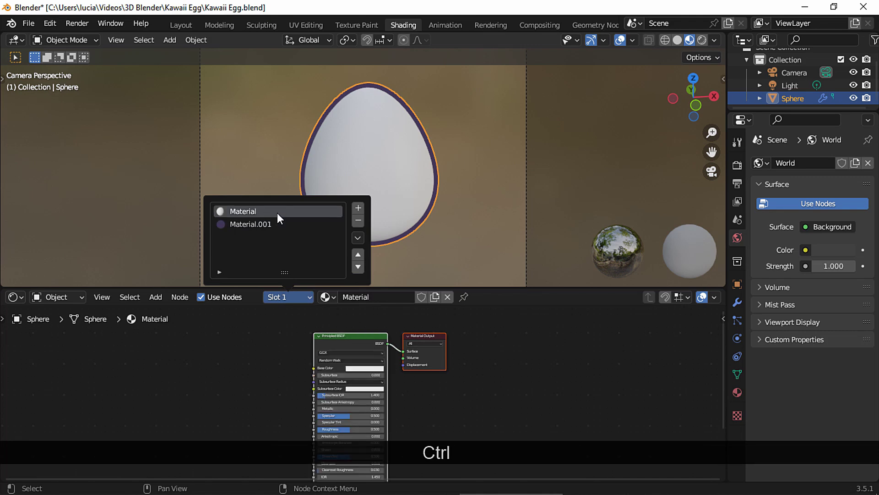
pyautogui.keyDown('ctrl'); pyautogui.moveTo(326, 413); pyautogui.dragTo(354, 390, button='middle'); pyautogui.keyUp('ctrl')
pyautogui.click(542, 354)
pyautogui.press('Delete')
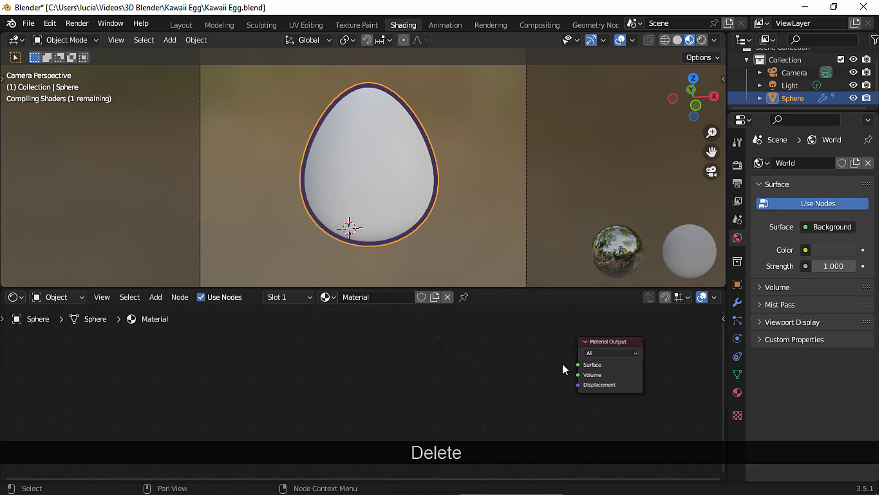
# Add a Wave Texture node with Texture Coordinate and Mapping nodes attached.
pyautogui.hotkey('shift', 'a')
pyautogui.moveTo(337, 400)
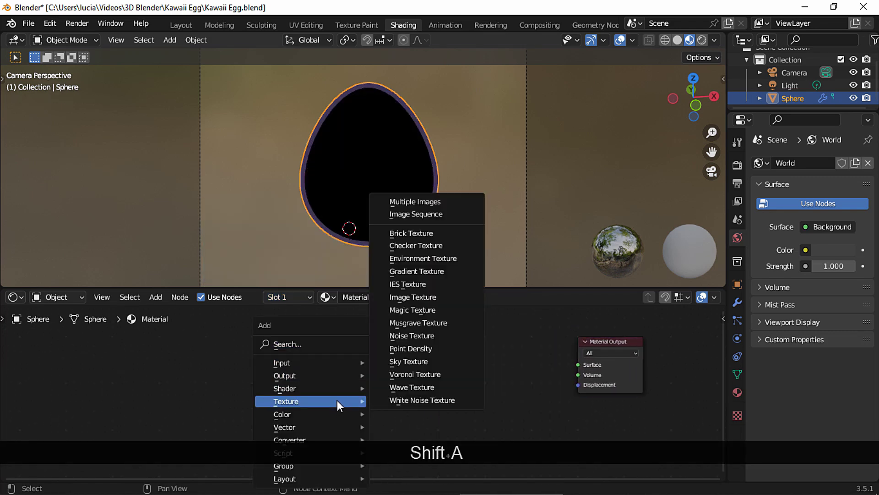
pyautogui.click(442, 387)
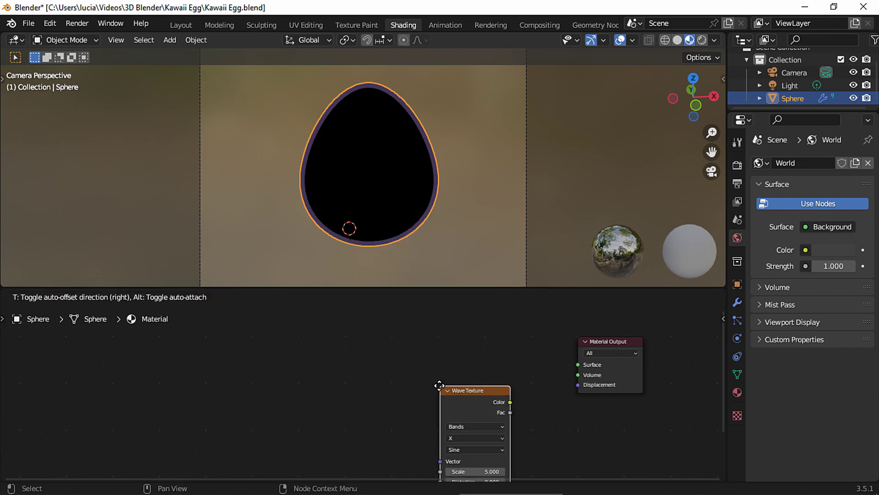
pyautogui.click(338, 325)
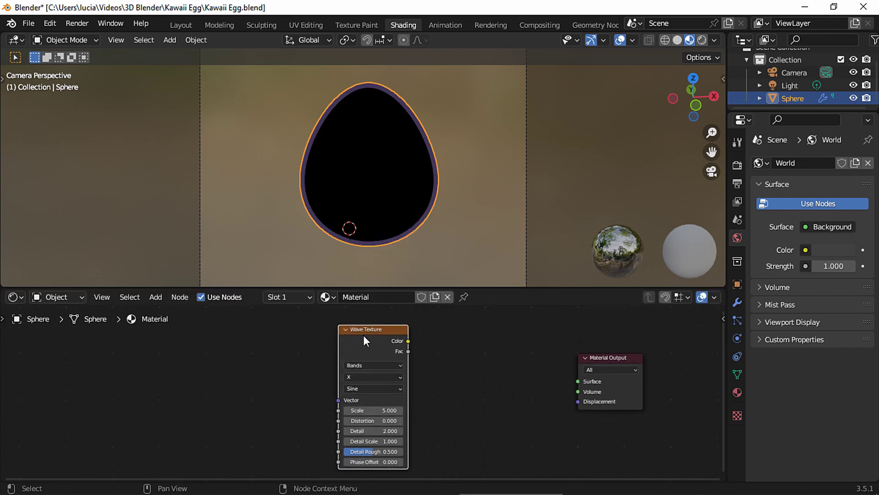
pyautogui.hotkey('ctrl', 't')
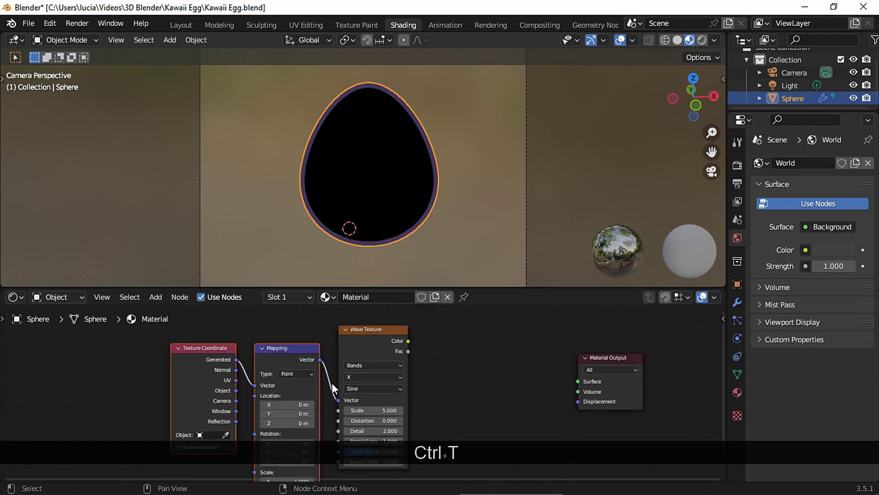
pyautogui.moveTo(470, 417); pyautogui.dragTo(401, 409, button='middle')
# Add a ColorRamp after the Wave Texture and link its Color to the Material Output surface.
pyautogui.moveTo(341, 331); pyautogui.dragTo(396, 361)
pyautogui.write('colorr')
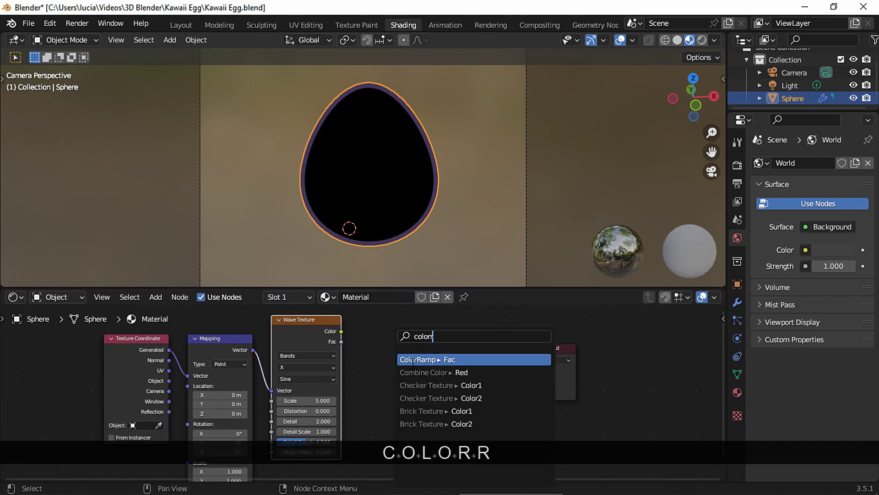
pyautogui.click(412, 359)
pyautogui.click(411, 357)
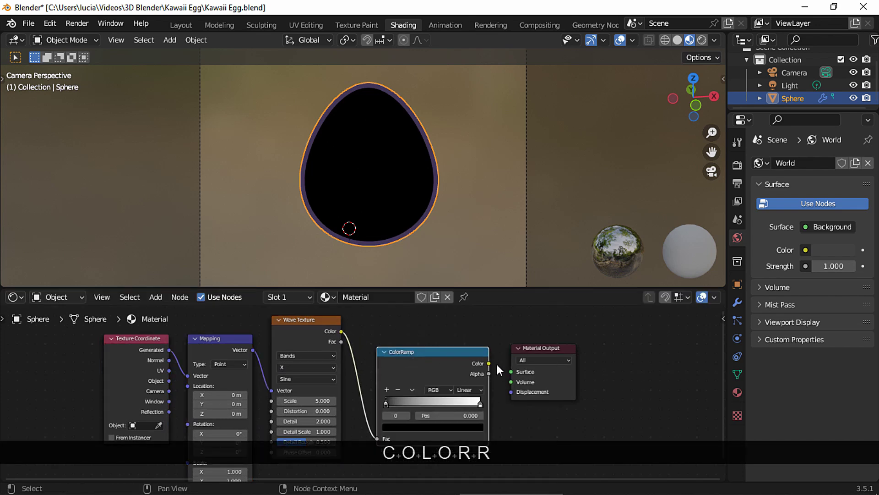
pyautogui.moveTo(489, 364); pyautogui.dragTo(505, 376)
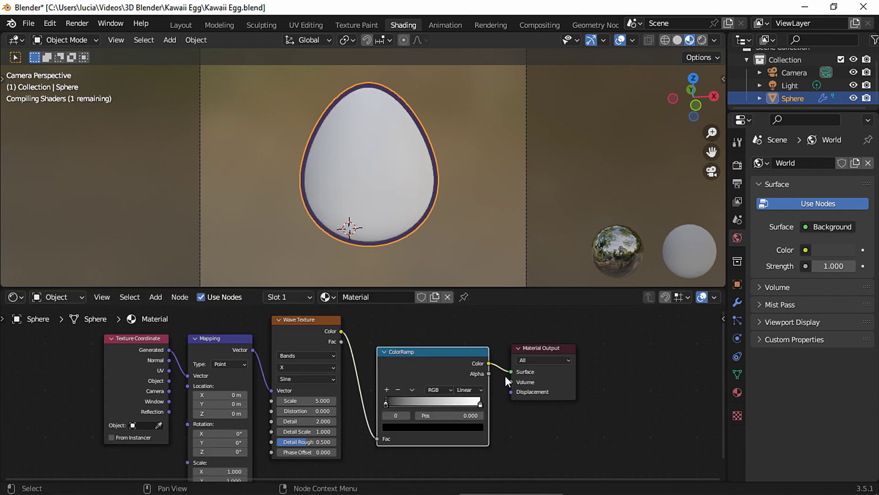
pyautogui.click(470, 390)
# Make the ramp Constant, rotate Mapping 90° and adjust stops for wider, fewer stripes.
pyautogui.click(471, 440)
pyautogui.moveTo(412, 395); pyautogui.dragTo(459, 384, button='middle')
pyautogui.moveTo(529, 393); pyautogui.dragTo(493, 392)
pyautogui.moveTo(397, 397); pyautogui.dragTo(504, 376, button='middle')
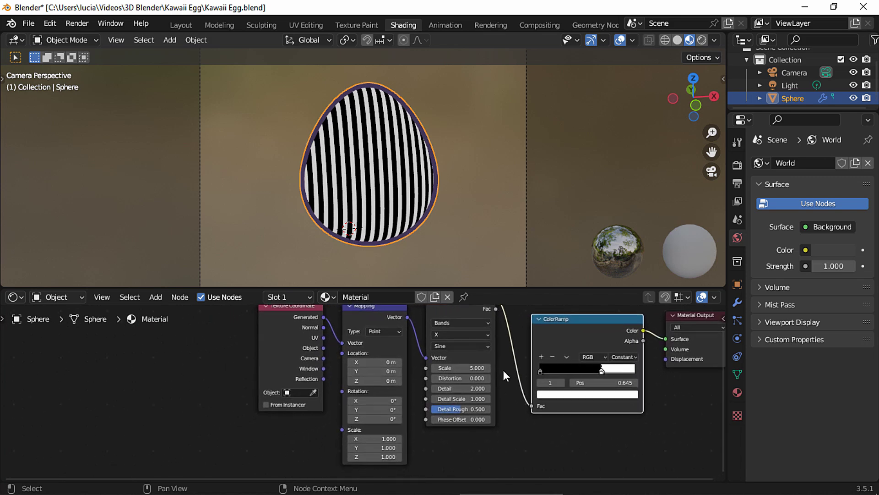
pyautogui.write('90')
pyautogui.press('Return')
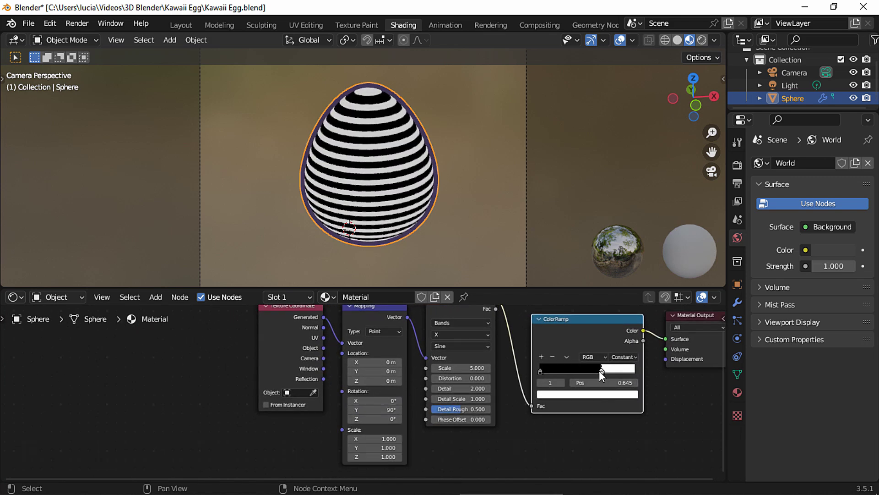
pyautogui.moveTo(602, 370)
pyautogui.mouseDown()
pyautogui.moveTo(556, 371)
pyautogui.moveTo(613, 367)
pyautogui.moveTo(590, 369)
pyautogui.mouseUp()
pyautogui.moveTo(460, 368); pyautogui.dragTo(443, 368)
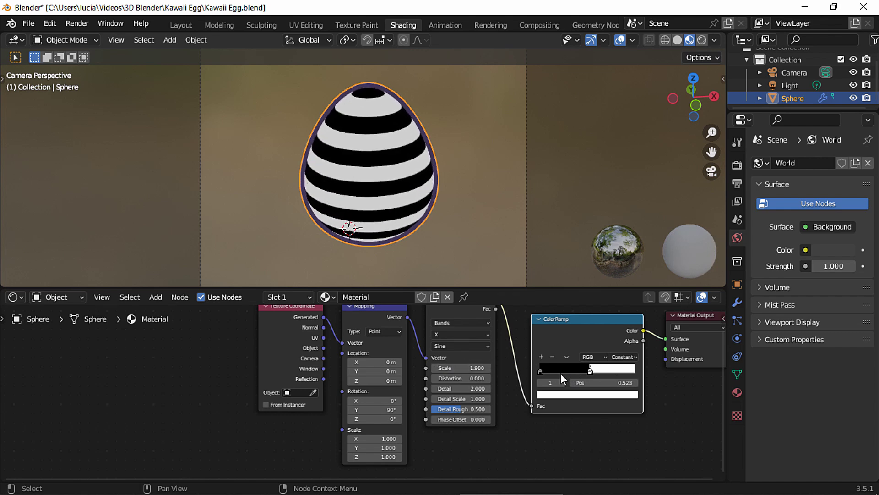
pyautogui.moveTo(564, 361); pyautogui.dragTo(530, 380, button='middle')
# Colour the ramp stops pink FEA9CA and cyan 98EBEF.
pyautogui.click(505, 389)
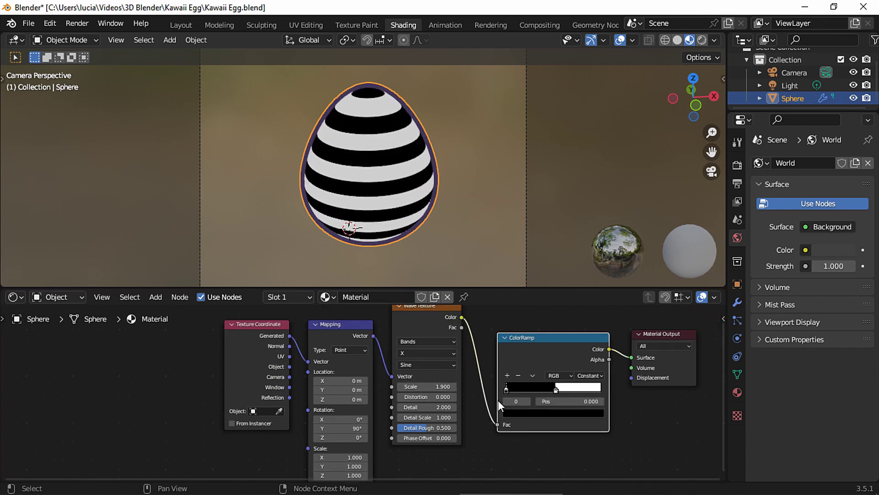
pyautogui.click(516, 410)
pyautogui.click(537, 371)
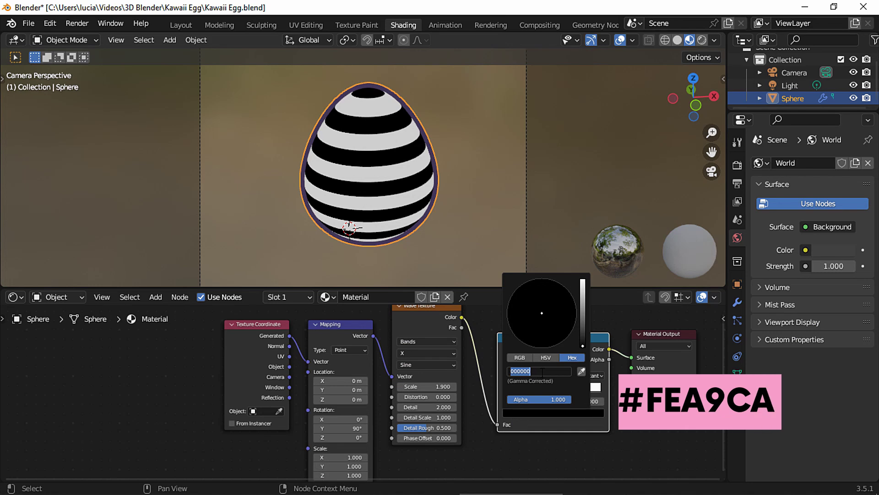
pyautogui.write('fea9')
pyautogui.write('ca')
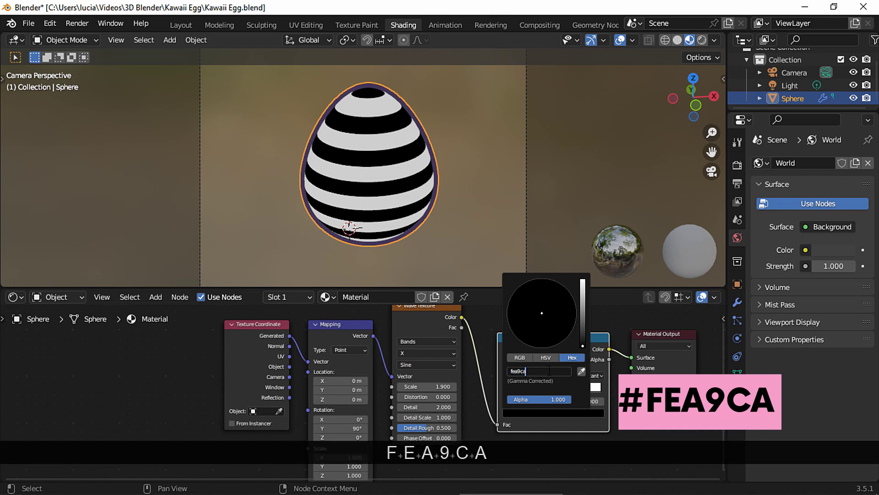
pyautogui.press('Return')
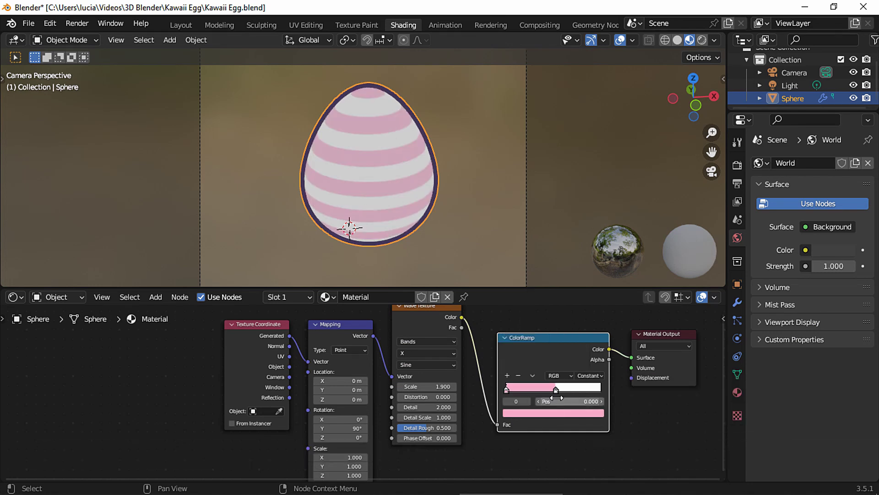
pyautogui.click(556, 389)
pyautogui.click(556, 413)
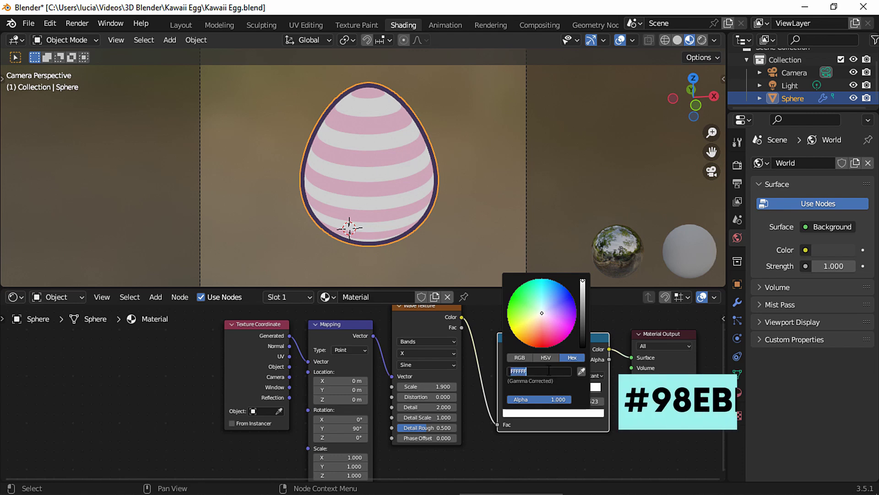
pyautogui.click(551, 370)
pyautogui.write('98ebe')
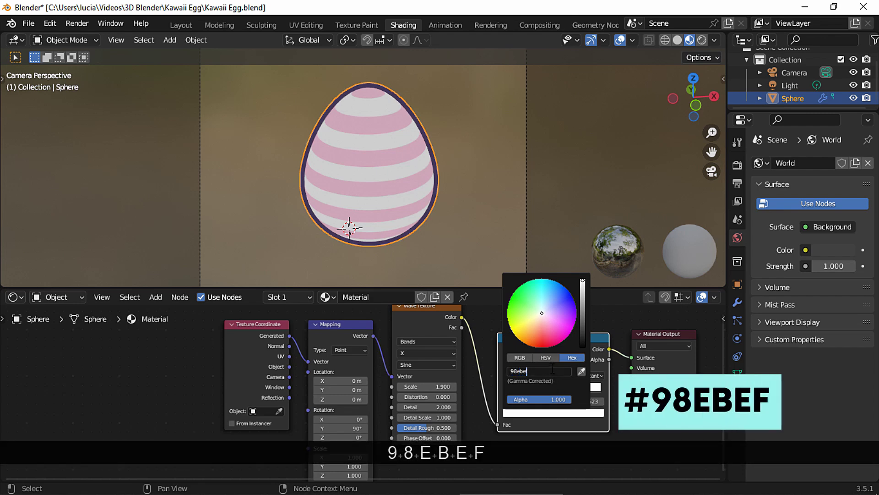
pyautogui.write('f')
pyautogui.press('Return')
# Delete the Wave Texture and connect Mapping's Vector straight to the ramp Fac.
pyautogui.moveTo(429, 328); pyautogui.dragTo(433, 340)
pyautogui.press('Delete')
pyautogui.moveTo(373, 335); pyautogui.dragTo(497, 425)
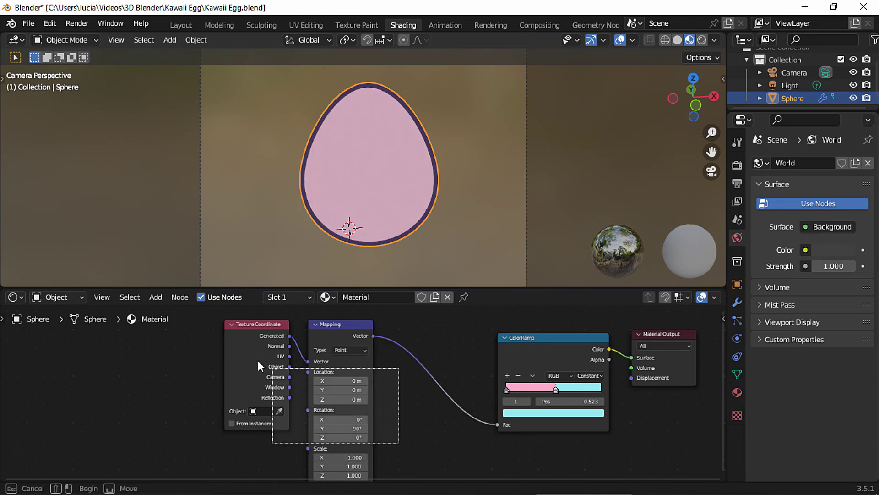
# Rearrange the stripe nodes and slide the cyan ramp stop left to 0.205.
pyautogui.moveTo(319, 339); pyautogui.dragTo(399, 339)
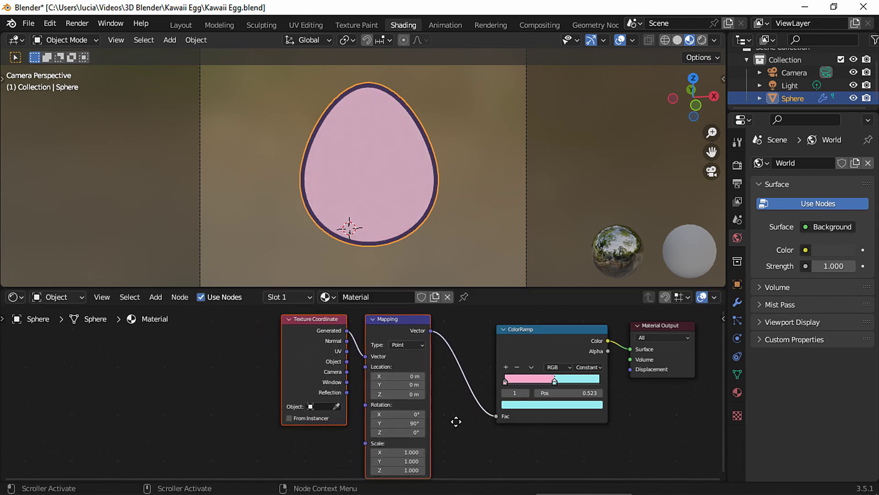
pyautogui.moveTo(456, 418); pyautogui.dragTo(464, 414, button='middle')
pyautogui.keyDown('ctrl'); pyautogui.moveTo(479, 424); pyautogui.dragTo(500, 426, button='middle'); pyautogui.keyUp('ctrl')
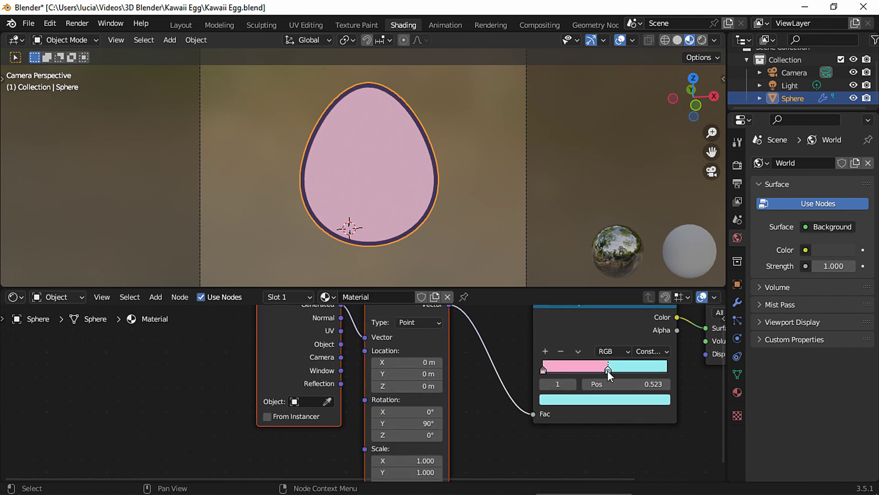
pyautogui.moveTo(607, 371); pyautogui.dragTo(564, 372)
pyautogui.moveTo(464, 406); pyautogui.dragTo(470, 387, button='middle')
# Set Mapping scale to 7.5 and adjust its Y rotation and Location Z.
pyautogui.moveTo(424, 439); pyautogui.dragTo(479, 466)
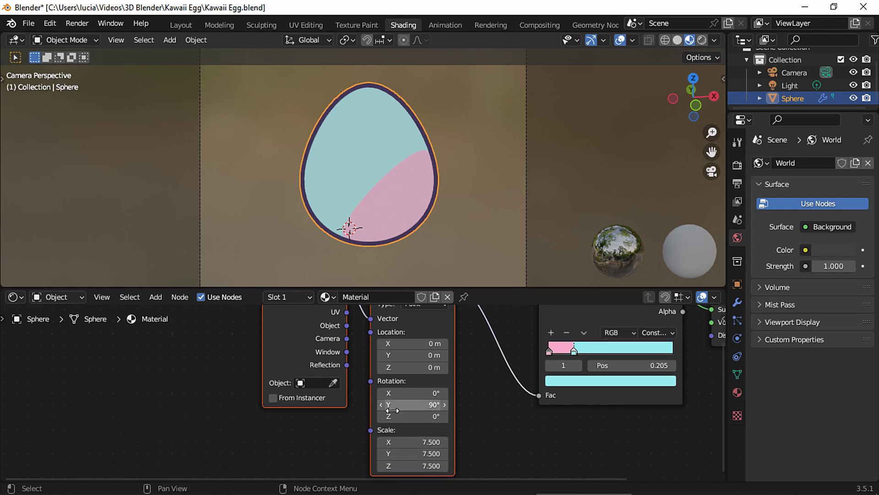
pyautogui.moveTo(390, 404); pyautogui.dragTo(385, 424, button='middle')
pyautogui.moveTo(401, 424); pyautogui.dragTo(423, 425)
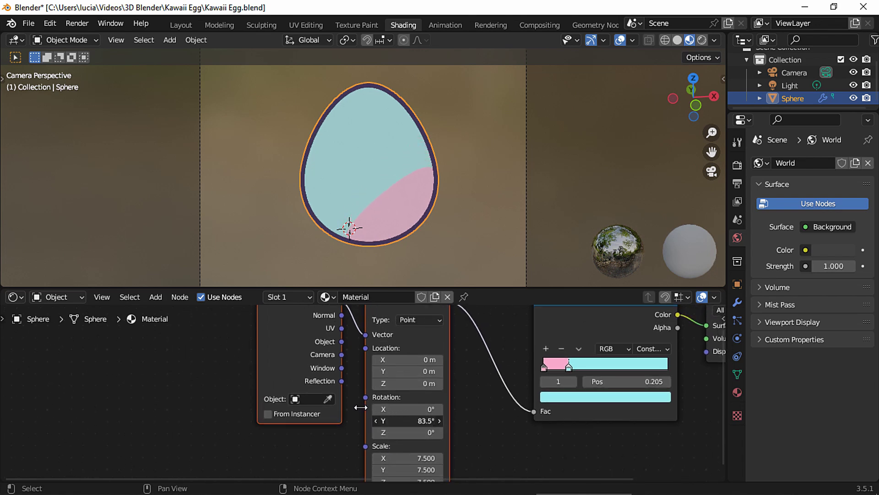
pyautogui.moveTo(305, 402); pyautogui.dragTo(270, 395)
pyautogui.moveTo(397, 383); pyautogui.dragTo(367, 380)
pyautogui.moveTo(401, 420); pyautogui.dragTo(398, 417)
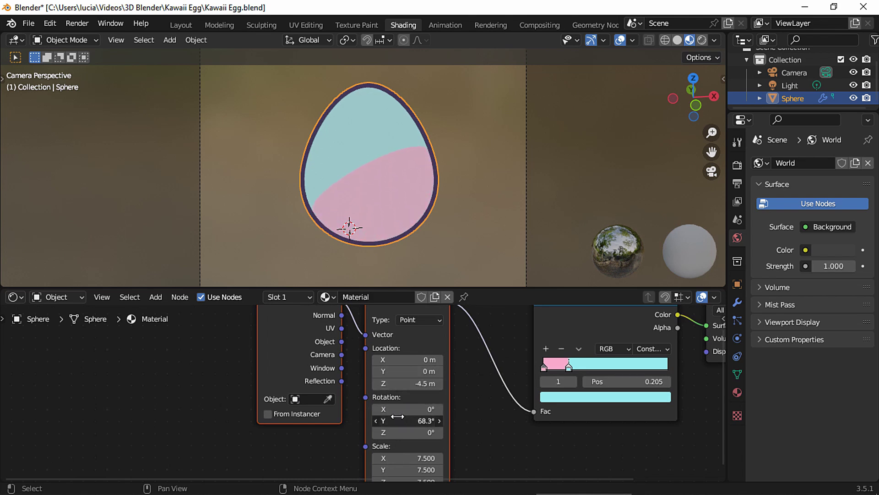
pyautogui.moveTo(233, 401); pyautogui.dragTo(229, 401)
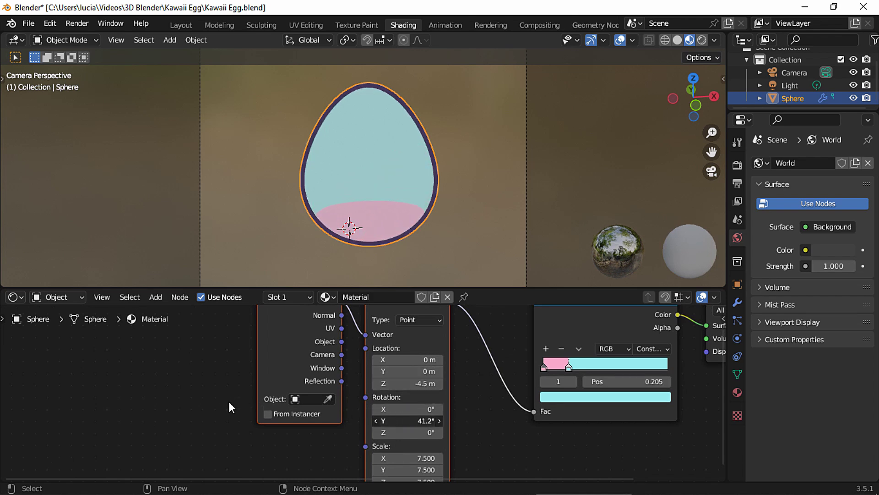
# Feed Window coordinates into Mapping, set Y rotation 45.2° and Location Z -2.1 m, then add a ramp stop.
pyautogui.moveTo(312, 374); pyautogui.dragTo(319, 397, button='middle')
pyautogui.moveTo(350, 392); pyautogui.dragTo(373, 363)
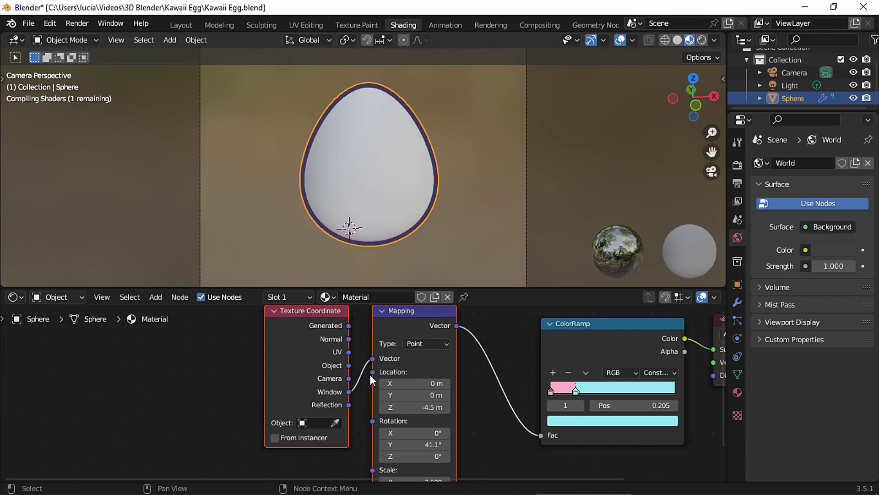
pyautogui.moveTo(460, 427); pyautogui.dragTo(444, 407, button='middle')
pyautogui.moveTo(403, 424); pyautogui.dragTo(419, 424)
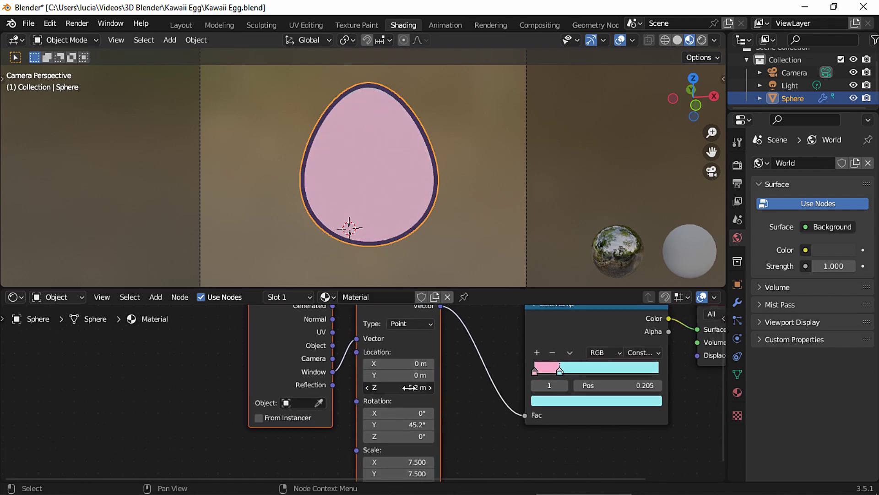
pyautogui.moveTo(410, 388); pyautogui.dragTo(425, 389)
pyautogui.click(430, 391)
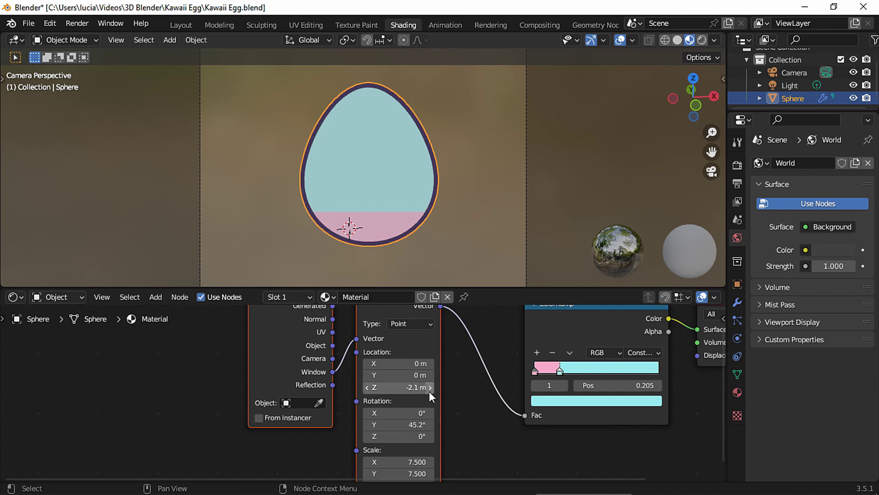
pyautogui.moveTo(536, 373); pyautogui.dragTo(452, 358, button='middle')
pyautogui.click(452, 339)
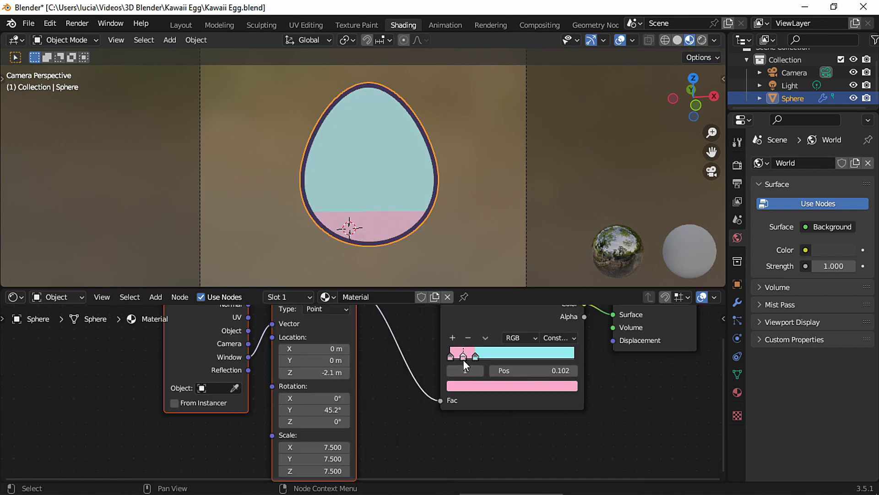
# Slide a pink stop to 0.449 for a thin stripe, tilt Y rotation to 44.9°, and add another stop.
pyautogui.moveTo(463, 356); pyautogui.dragTo(493, 359)
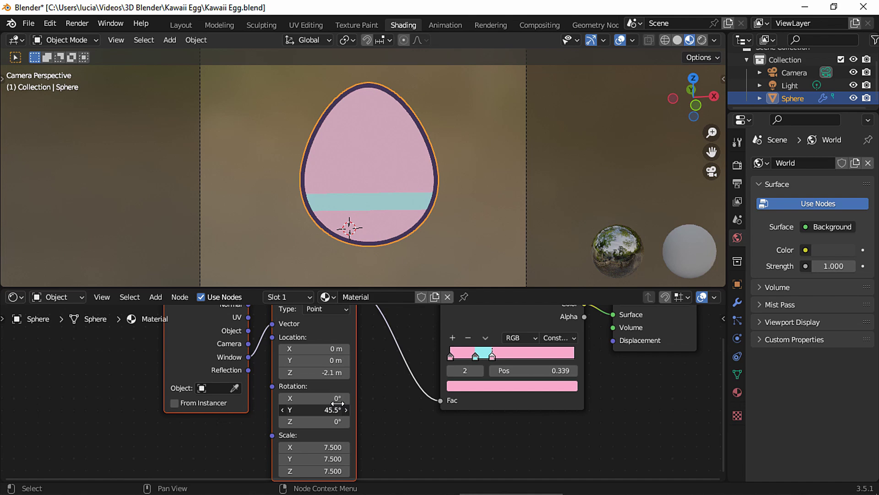
pyautogui.scroll(2, 472, 263)
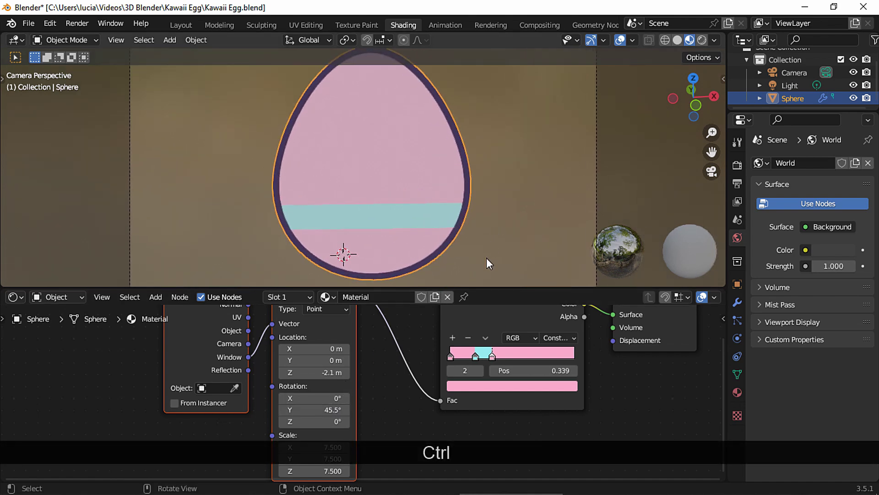
pyautogui.keyDown('shift'); pyautogui.moveTo(481, 283); pyautogui.dragTo(485, 254, button='middle'); pyautogui.keyUp('shift')
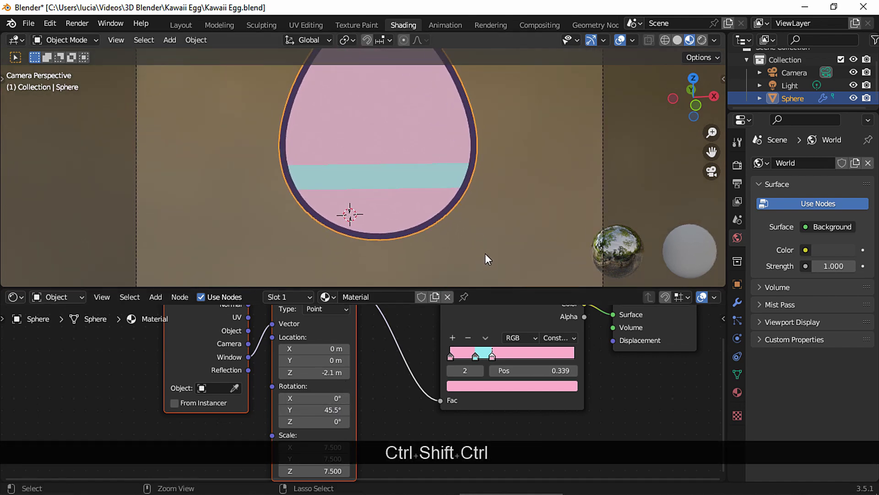
pyautogui.scroll(5, 519, 216)
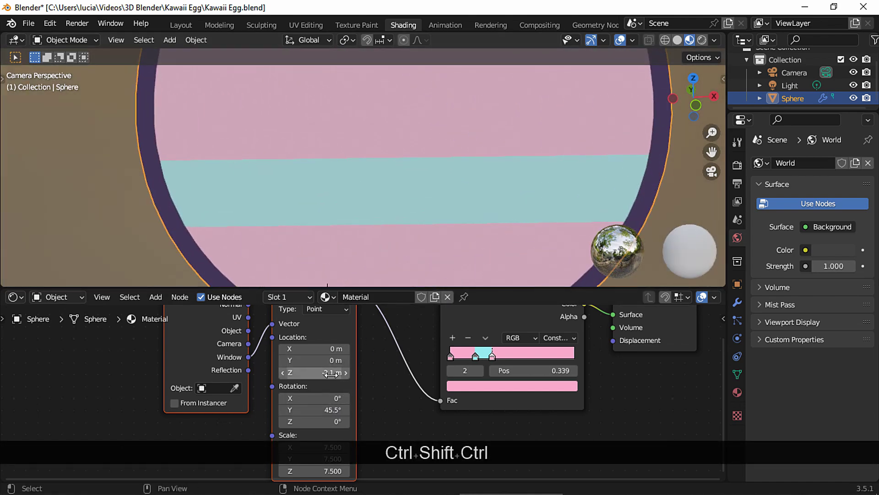
pyautogui.moveTo(333, 410); pyautogui.dragTo(330, 408)
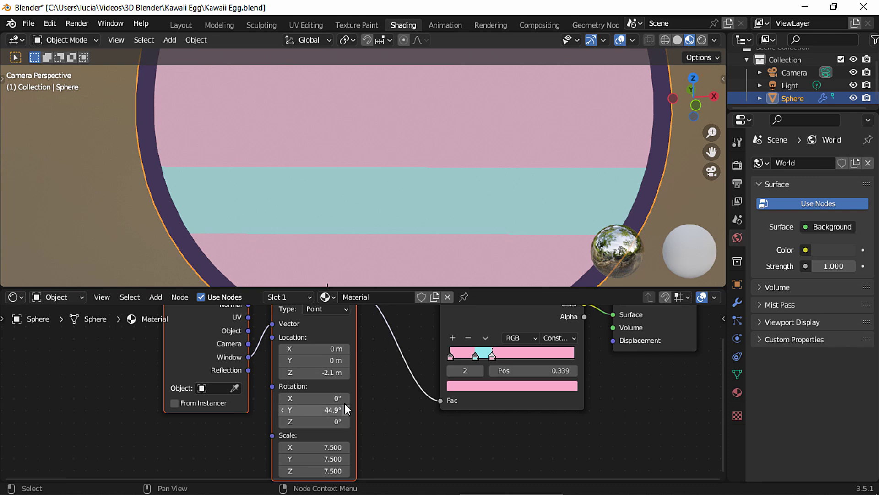
pyautogui.keyDown('ctrl'); pyautogui.moveTo(463, 227); pyautogui.dragTo(485, 198, button='middle'); pyautogui.keyUp('ctrl')
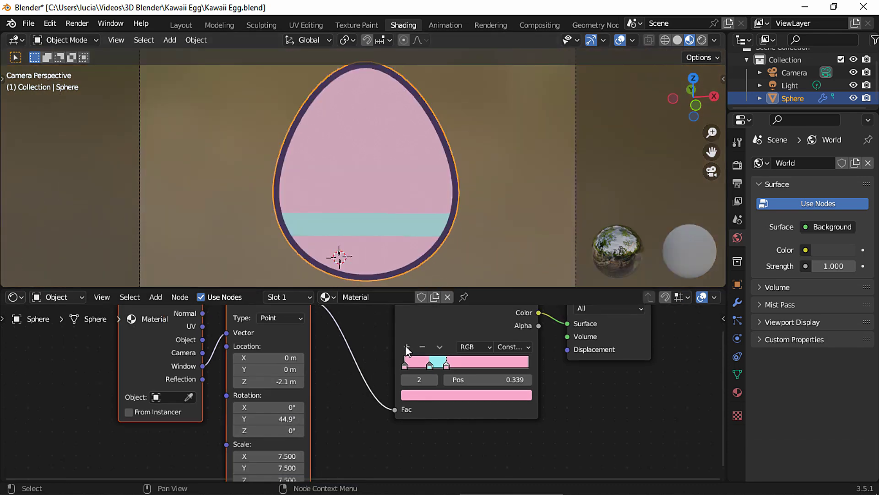
pyautogui.click(406, 346)
pyautogui.moveTo(438, 366); pyautogui.dragTo(461, 367)
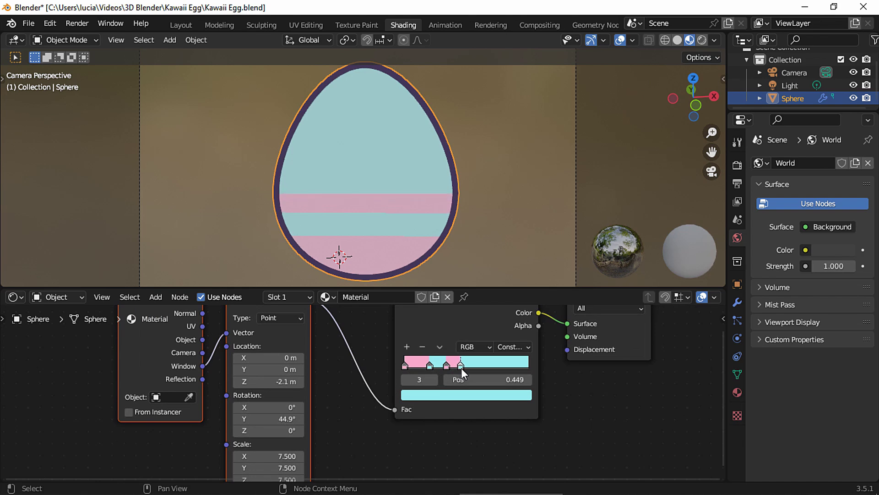
# Change the top ramp stop's colour to a bright near-white.
pyautogui.click(469, 394)
pyautogui.moveTo(456, 260); pyautogui.dragTo(456, 268)
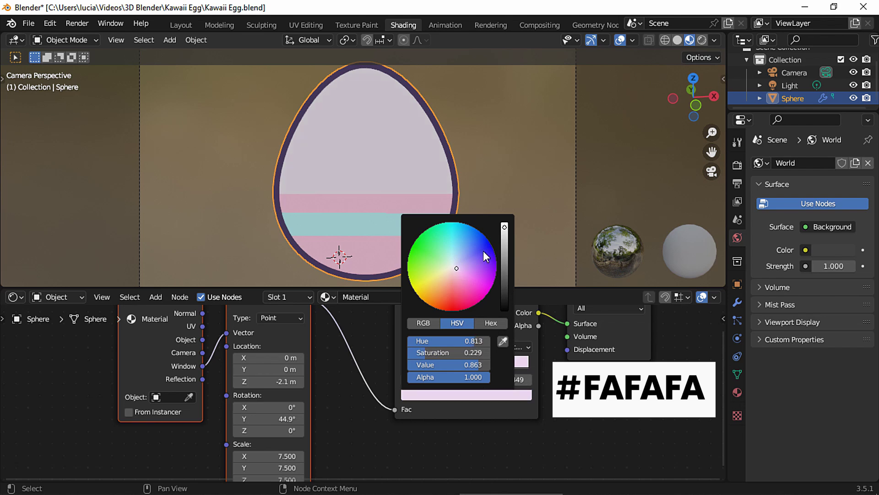
pyautogui.moveTo(506, 227); pyautogui.dragTo(509, 227)
pyautogui.moveTo(458, 270); pyautogui.dragTo(454, 270)
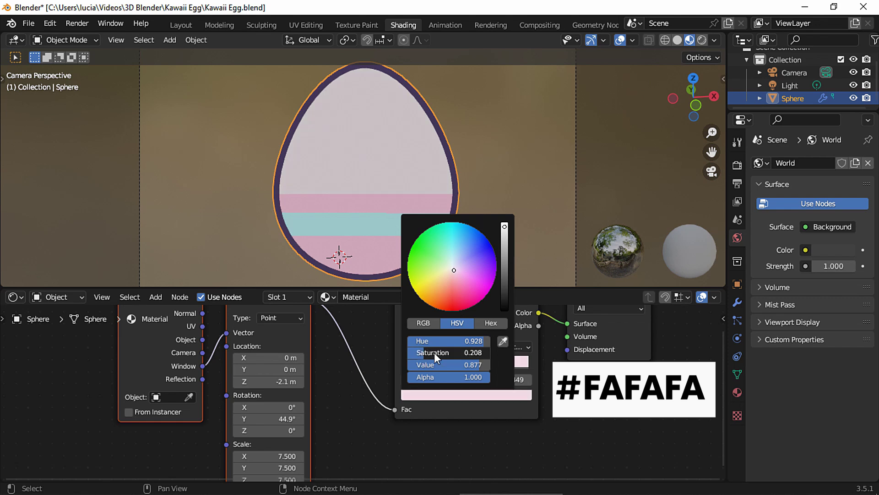
pyautogui.moveTo(434, 352); pyautogui.dragTo(408, 347)
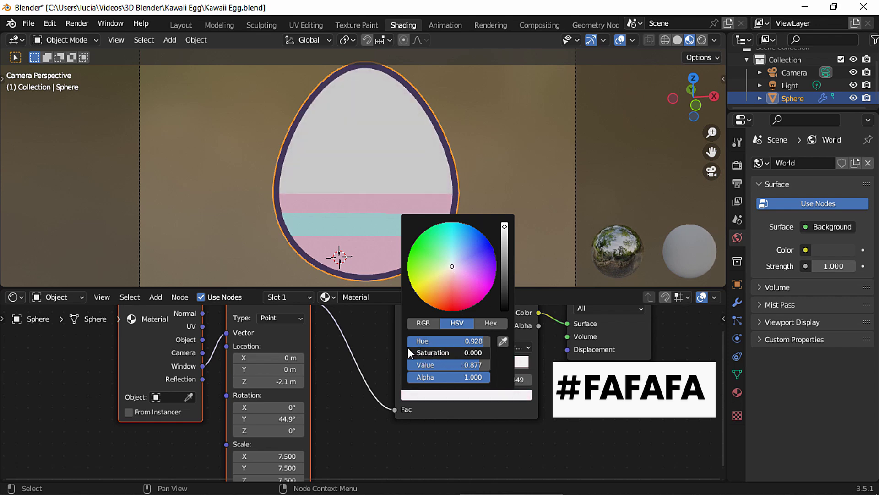
pyautogui.click(505, 227)
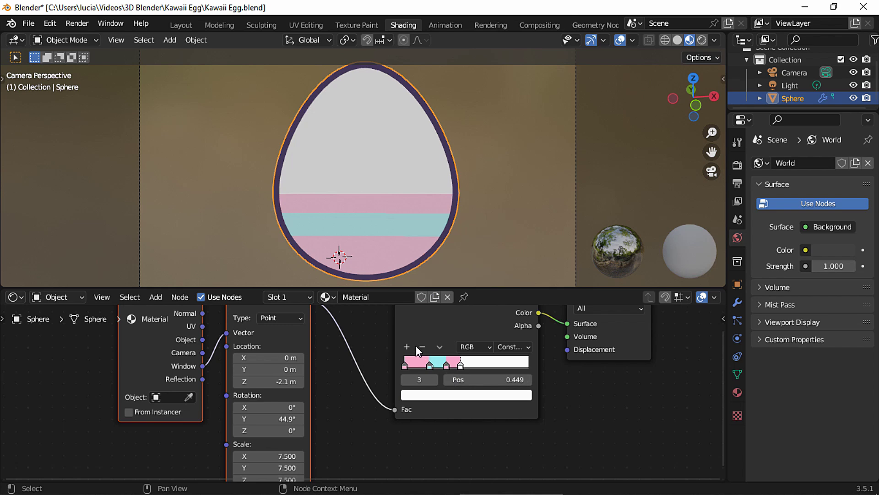
# Add a new ramp stop and make it cyan with the eyedropper.
pyautogui.click(409, 345)
pyautogui.moveTo(452, 373); pyautogui.dragTo(448, 373)
pyautogui.moveTo(449, 368); pyautogui.dragTo(471, 367)
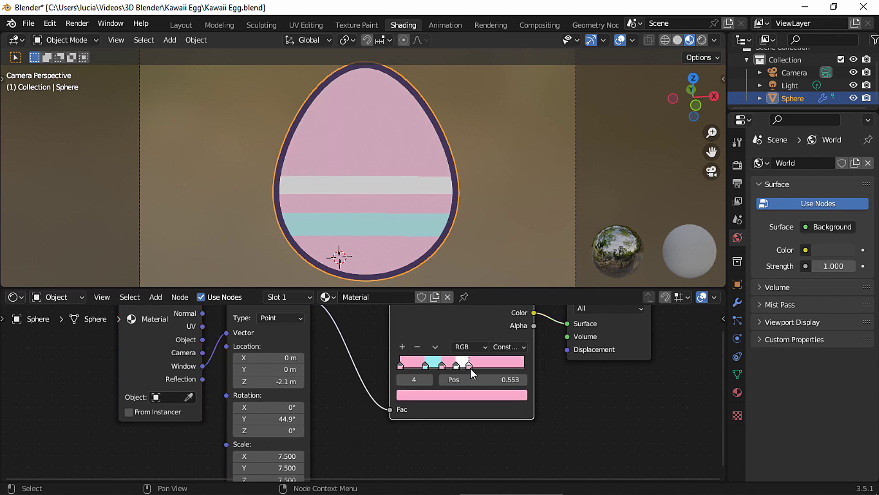
pyautogui.click(475, 395)
pyautogui.click(499, 349)
pyautogui.click(436, 359)
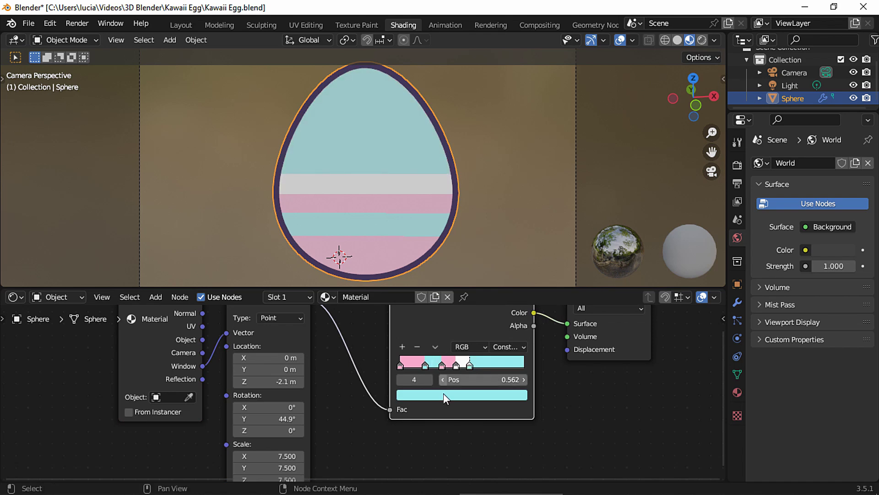
# Nudge the Mapping Location Z and save the egg file.
pyautogui.moveTo(285, 381); pyautogui.dragTo(286, 380)
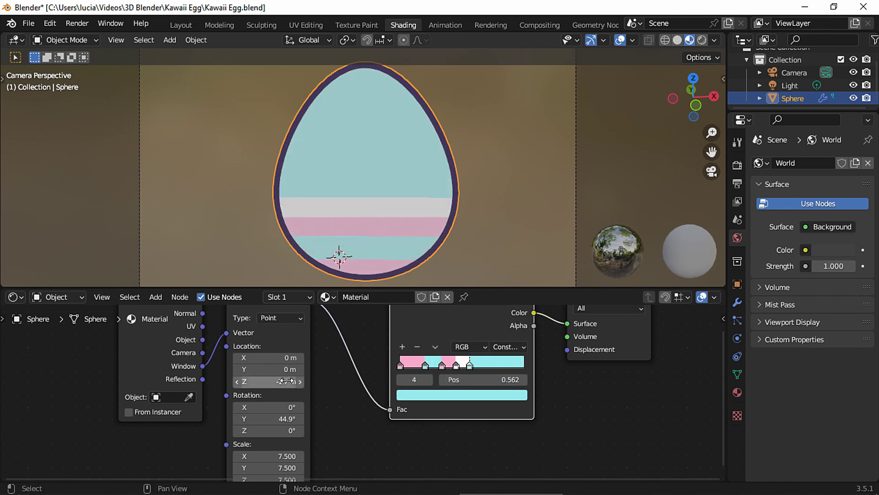
pyautogui.keyDown('ctrl'); pyautogui.moveTo(476, 373); pyautogui.dragTo(485, 332, button='middle'); pyautogui.keyUp('ctrl')
pyautogui.moveTo(465, 347)
pyautogui.mouseDown()
pyautogui.moveTo(495, 347)
pyautogui.moveTo(469, 348)
pyautogui.mouseUp()
pyautogui.hotkey('ctrl', 's')
# Feed UV coordinates into Mapping and set Location Z to -2.6 m.
pyautogui.moveTo(131, 367); pyautogui.dragTo(364, 434, button='middle')
pyautogui.moveTo(346, 332); pyautogui.dragTo(360, 368, button='middle')
pyautogui.moveTo(343, 385); pyautogui.dragTo(401, 393)
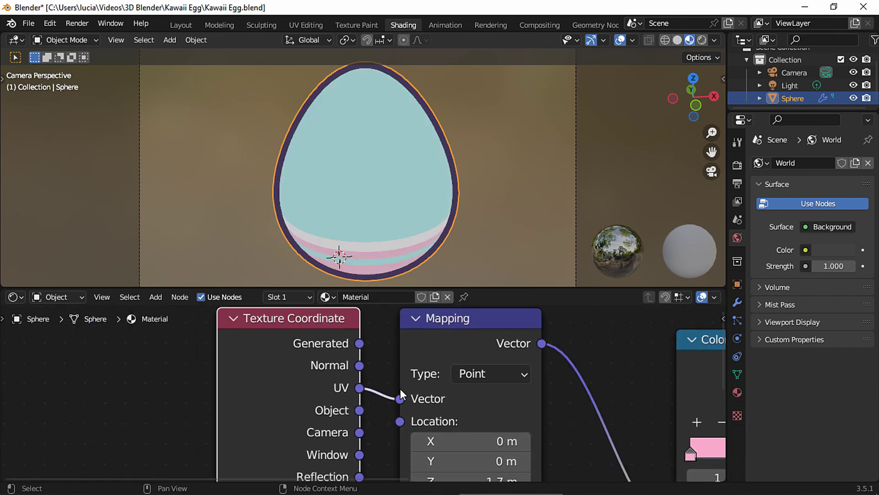
pyautogui.moveTo(454, 403); pyautogui.dragTo(418, 358, button='middle')
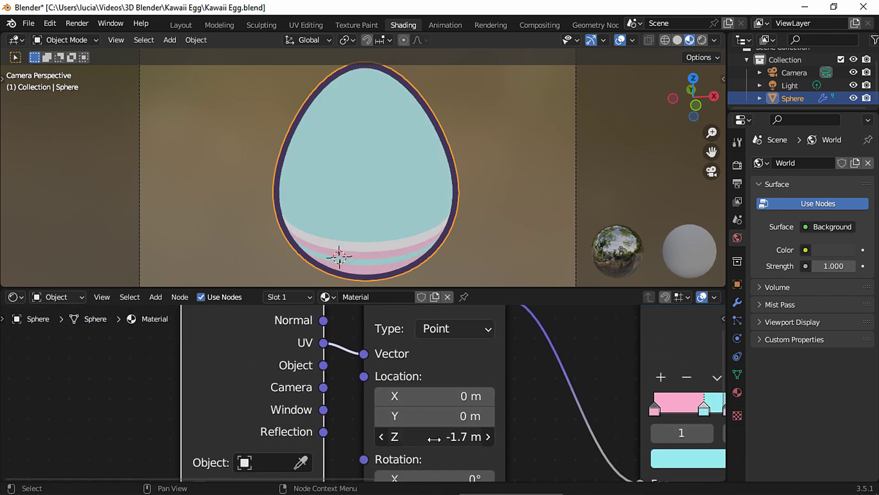
pyautogui.moveTo(436, 438)
pyautogui.mouseDown()
pyautogui.moveTo(454, 438)
pyautogui.moveTo(439, 437)
pyautogui.mouseUp()
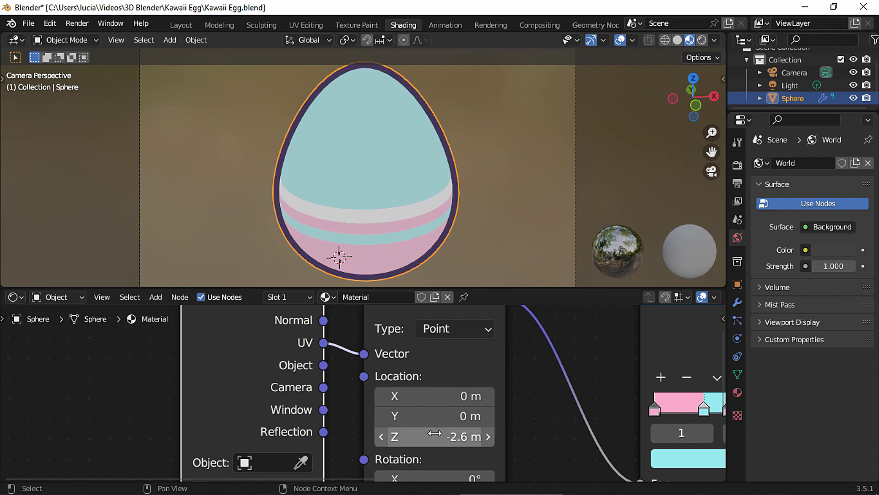
# Move the ramp stops to 0.118 and 0.503, pushing the white and cyan bands right.
pyautogui.moveTo(569, 416); pyautogui.dragTo(365, 365, button='middle')
pyautogui.moveTo(436, 379); pyautogui.dragTo(387, 396, button='middle')
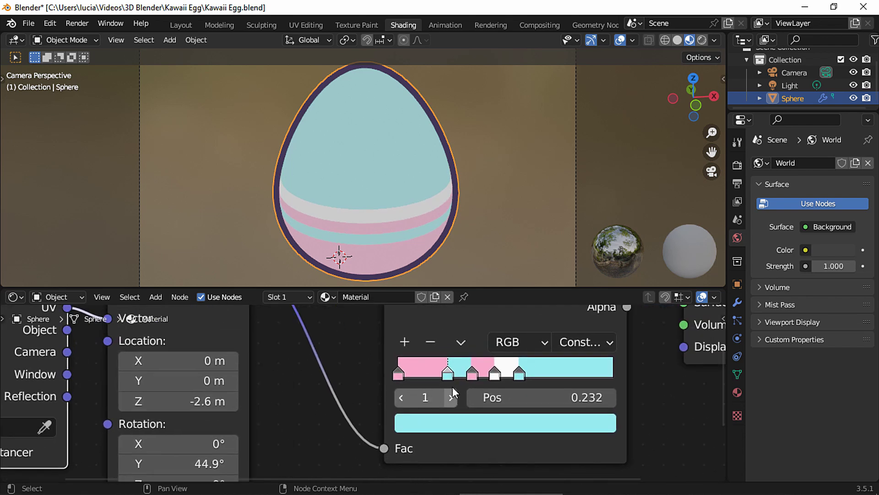
pyautogui.click(447, 379)
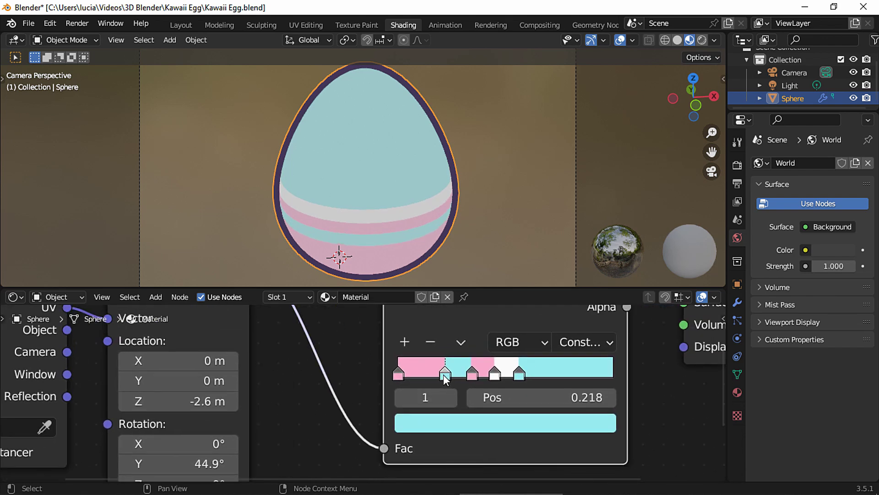
pyautogui.moveTo(438, 373); pyautogui.dragTo(421, 371)
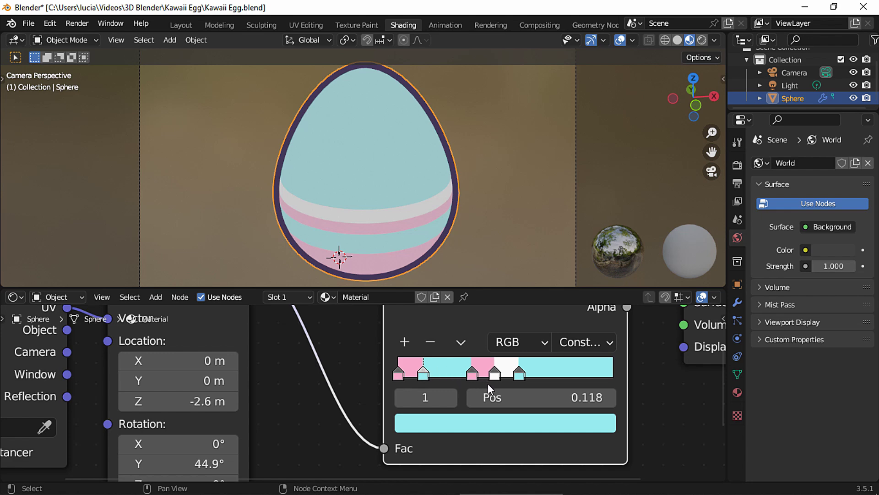
pyautogui.moveTo(518, 375)
pyautogui.mouseDown()
pyautogui.moveTo(530, 375)
pyautogui.moveTo(500, 375)
pyautogui.moveTo(543, 375)
pyautogui.moveTo(503, 376)
pyautogui.mouseUp()
pyautogui.moveTo(503, 377); pyautogui.dragTo(505, 376)
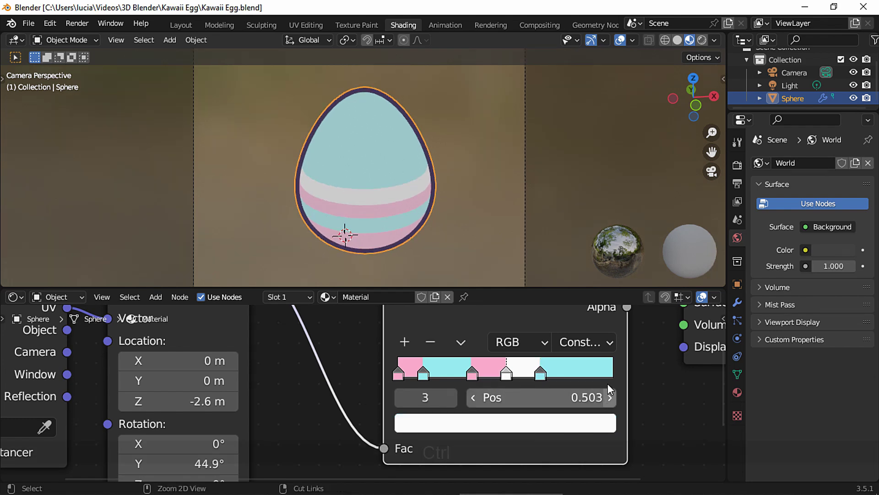
# Add a Diffuse BSDF node below the stripe nodes.
pyautogui.keyDown('ctrl'); pyautogui.moveTo(607, 385); pyautogui.dragTo(555, 381, button='middle'); pyautogui.keyUp('ctrl')
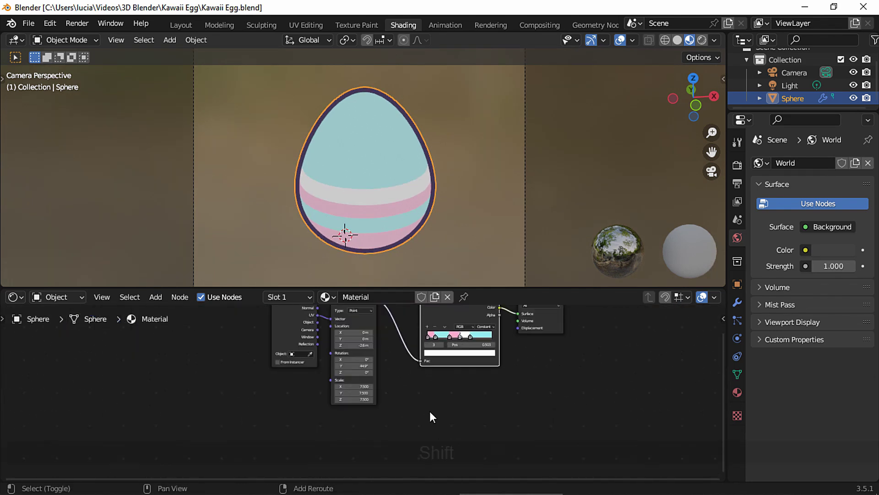
pyautogui.hotkey('shift', 'a')
pyautogui.write('dif')
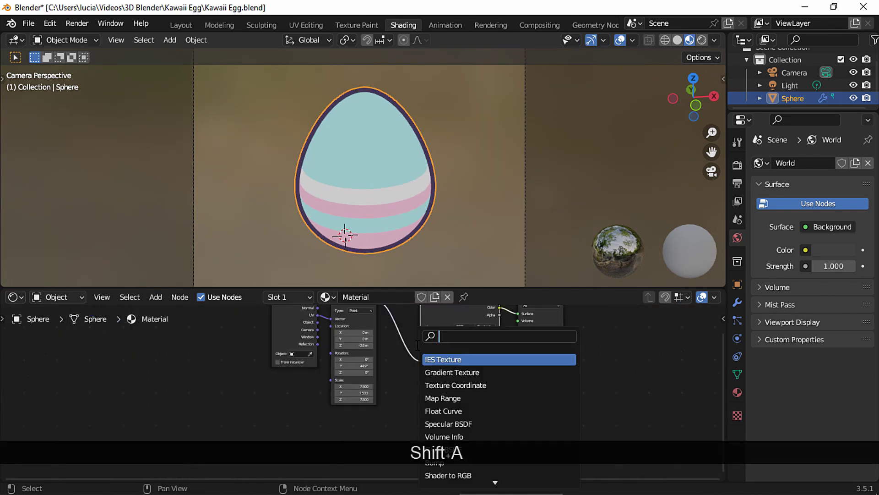
pyautogui.write('fu')
pyautogui.press('Return')
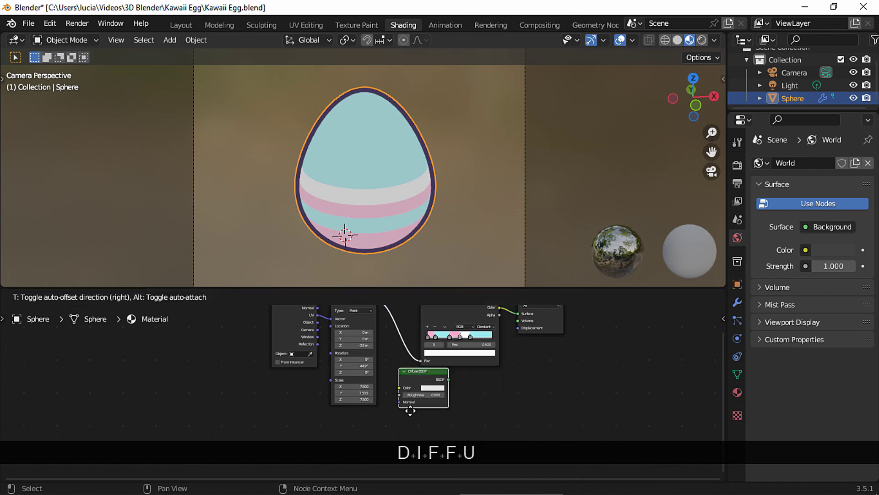
pyautogui.click(415, 431)
# Add a Shader to RGB node feeding a new ColorRamp.
pyautogui.hotkey('shift', 'a')
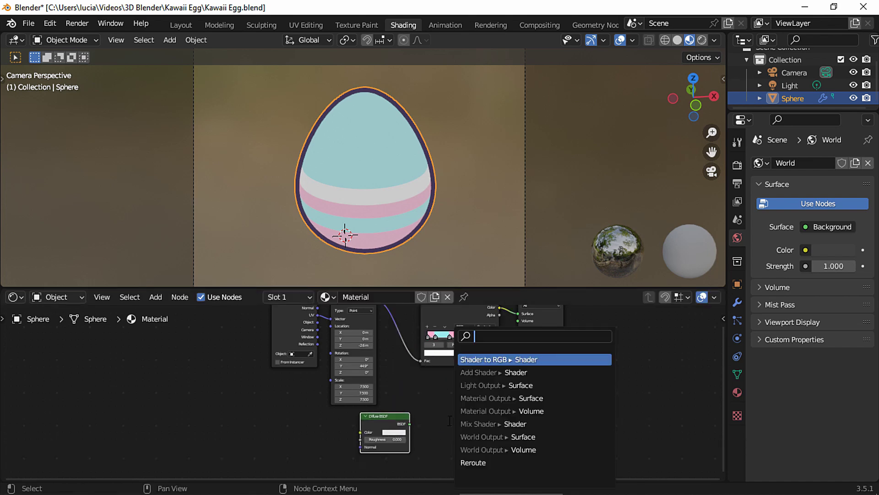
pyautogui.write('rgb')
pyautogui.press('Return')
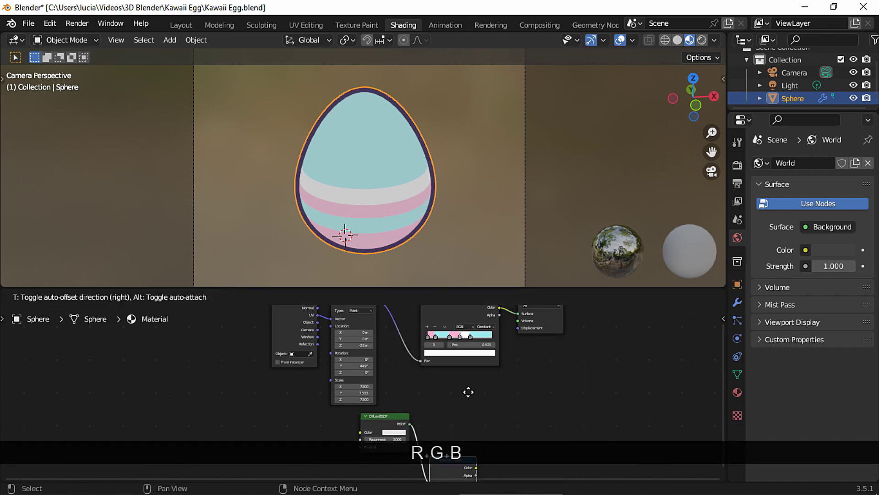
pyautogui.click(465, 380)
pyautogui.moveTo(474, 438); pyautogui.dragTo(508, 426)
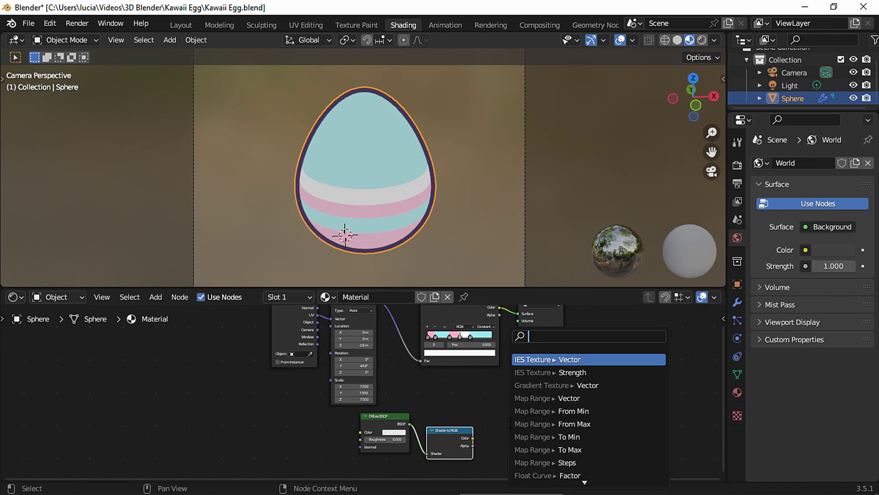
pyautogui.write('colorr')
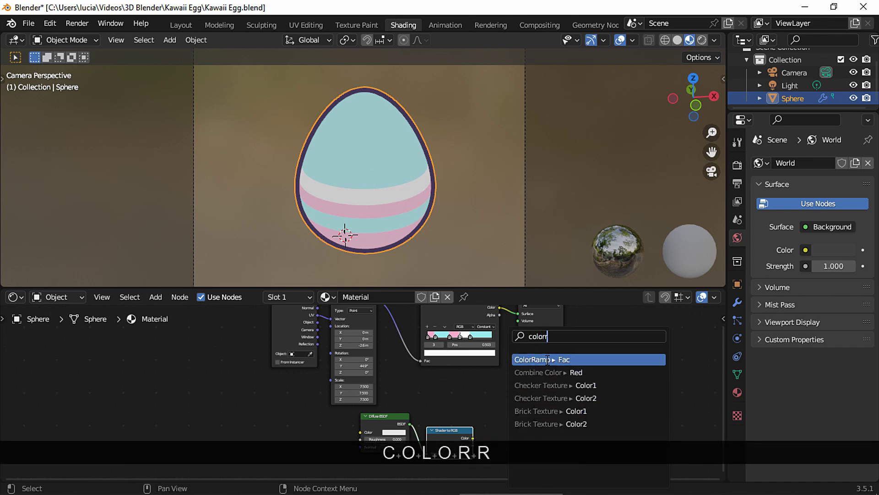
pyautogui.click(536, 359)
pyautogui.moveTo(535, 403); pyautogui.dragTo(529, 359, button='middle')
# Give the Diffuse BSDF Texture Coordinate and Mapping nodes with Generated coordinates, removing the Image Texture.
pyautogui.click(390, 374)
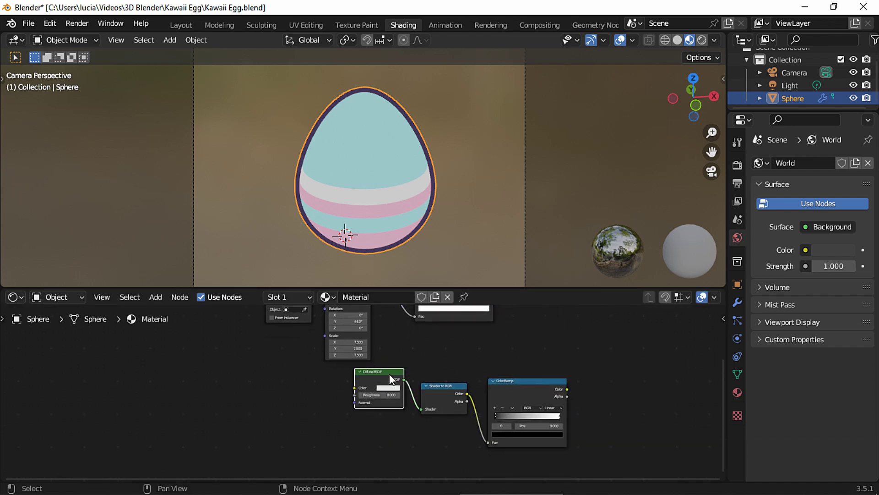
pyautogui.hotkey('ctrl', 't')
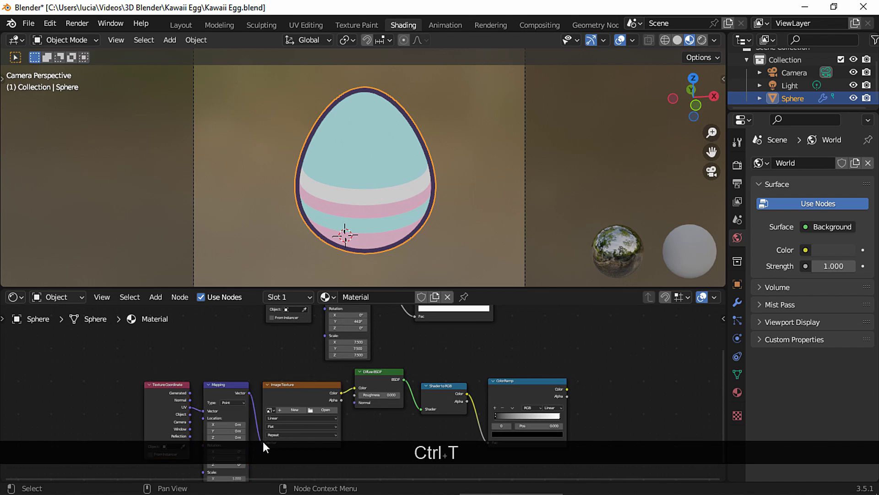
pyautogui.moveTo(263, 442); pyautogui.dragTo(318, 417)
pyautogui.press('Delete')
pyautogui.moveTo(160, 372); pyautogui.dragTo(233, 421)
pyautogui.moveTo(244, 387); pyautogui.dragTo(323, 380)
pyautogui.keyDown('ctrl'); pyautogui.moveTo(321, 430); pyautogui.dragTo(359, 364, button='middle'); pyautogui.keyUp('ctrl')
pyautogui.click(215, 379)
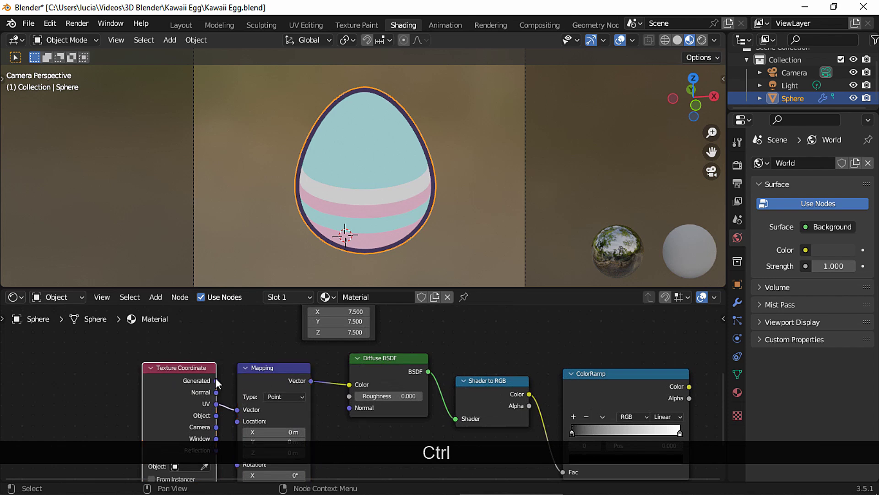
pyautogui.moveTo(216, 380); pyautogui.dragTo(238, 410)
# Preview the toon ColorRamp on the egg, set it to Constant, and move the white stop to 0.368.
pyautogui.moveTo(643, 429); pyautogui.dragTo(518, 362, button='middle')
pyautogui.scroll(-3, 408, 437)
pyautogui.keyDown('ctrl'); pyautogui.keyDown('shift'); pyautogui.click(396, 409); pyautogui.keyUp('shift'); pyautogui.keyUp('ctrl')
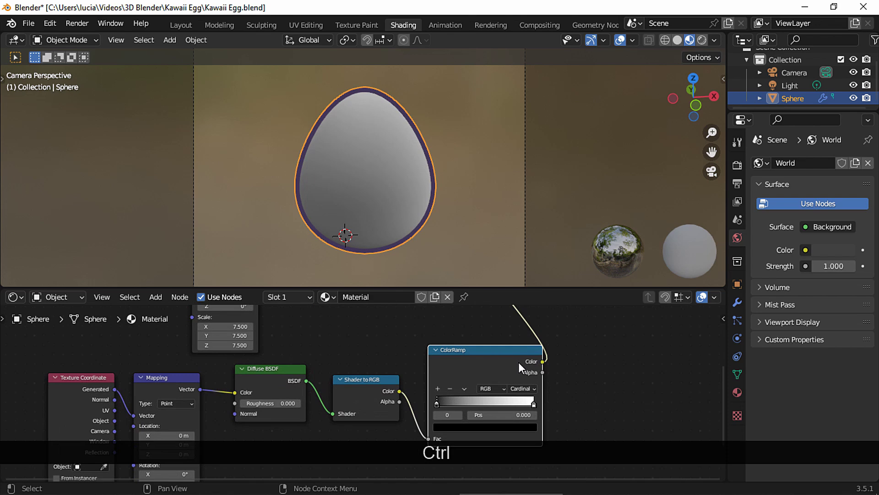
pyautogui.click(522, 389)
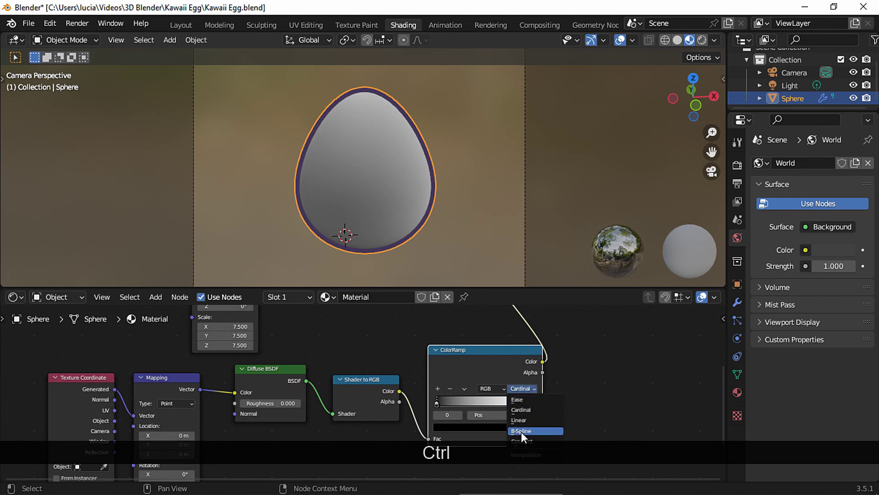
pyautogui.click(523, 442)
pyautogui.click(534, 404)
pyautogui.moveTo(534, 404); pyautogui.dragTo(473, 403)
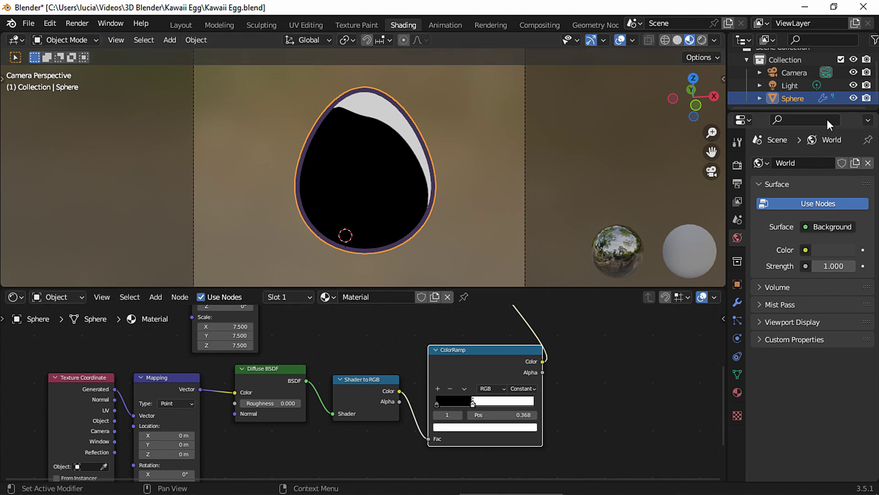
# Enable Scene World and Scene Lights in the viewport shading.
pyautogui.click(789, 83)
pyautogui.click(713, 40)
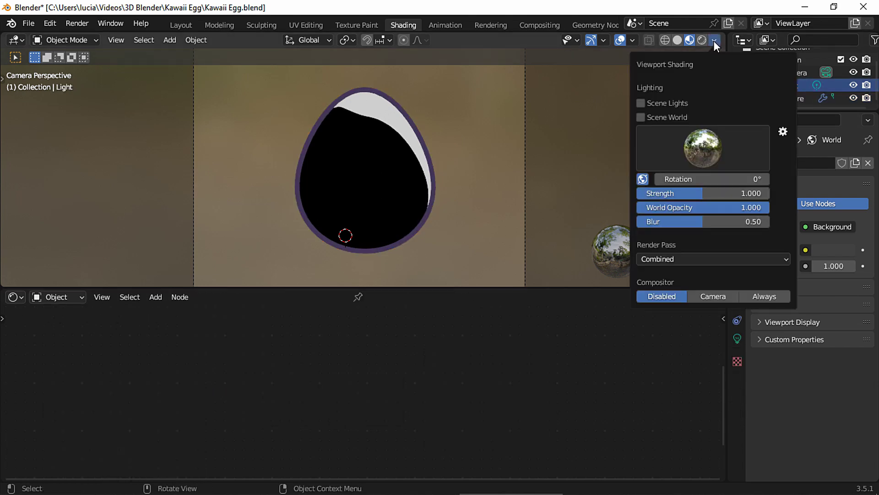
pyautogui.click(640, 118)
pyautogui.click(641, 103)
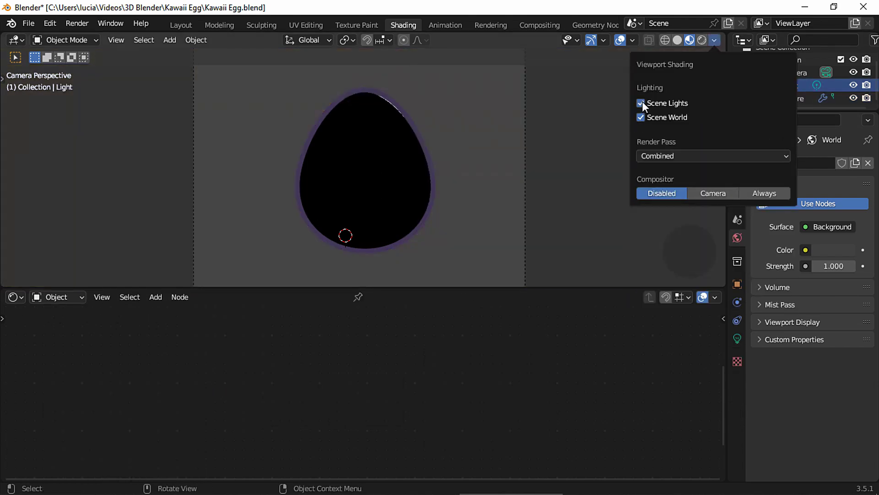
# Turn the light into a Sun rotated to X -30.5°.
pyautogui.click(738, 338)
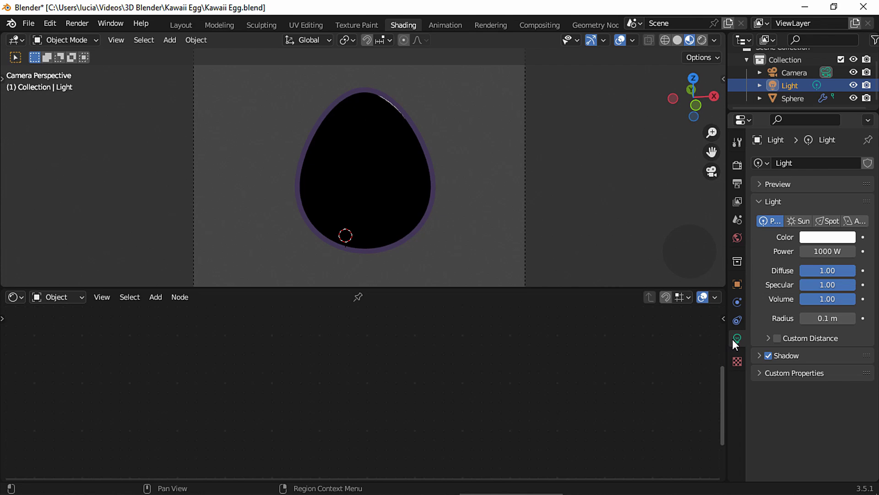
pyautogui.click(800, 223)
pyautogui.press('n')
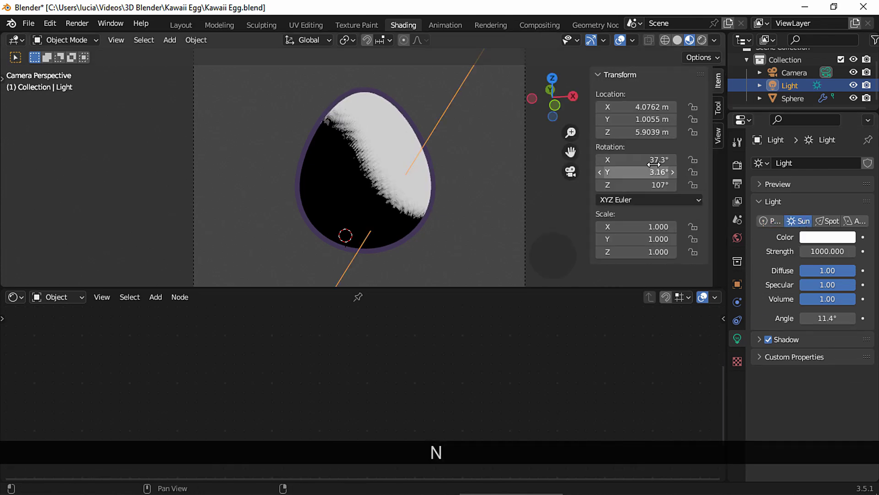
pyautogui.moveTo(631, 156); pyautogui.dragTo(221, 349)
# Enable High Bit Depth under the render Shadows settings.
pyautogui.click(737, 165)
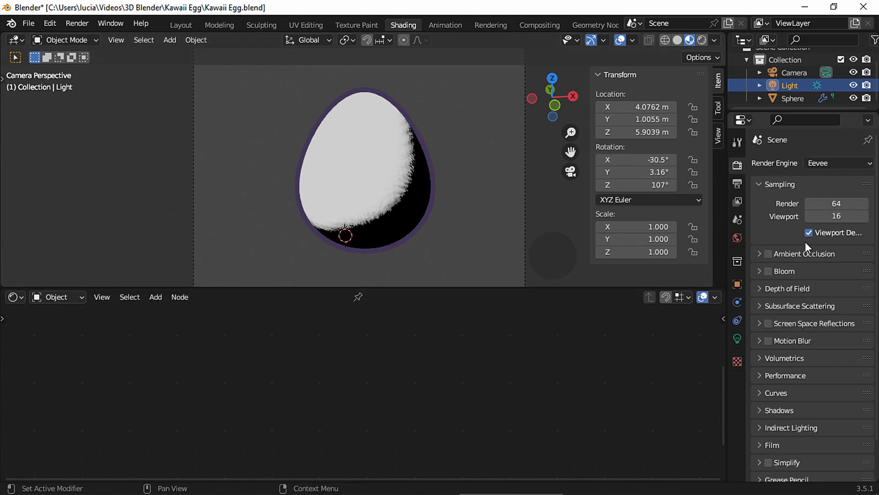
pyautogui.click(769, 410)
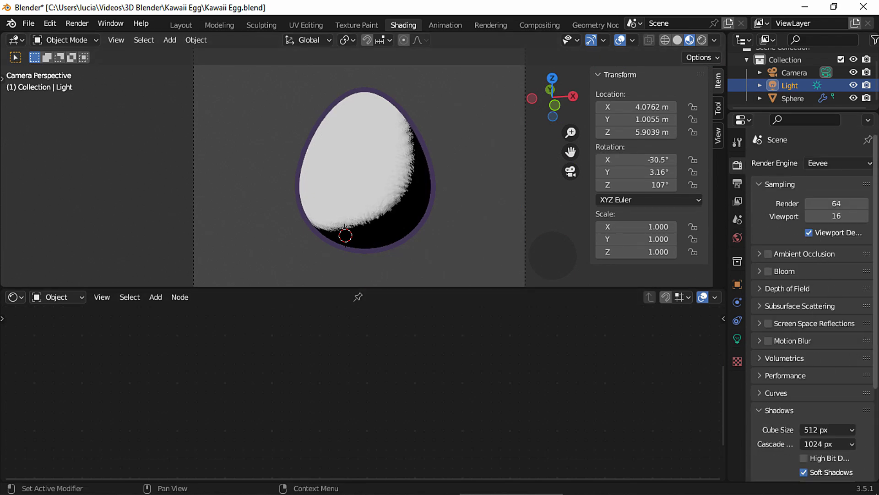
pyautogui.scroll(-5, 810, 344)
pyautogui.click(805, 337)
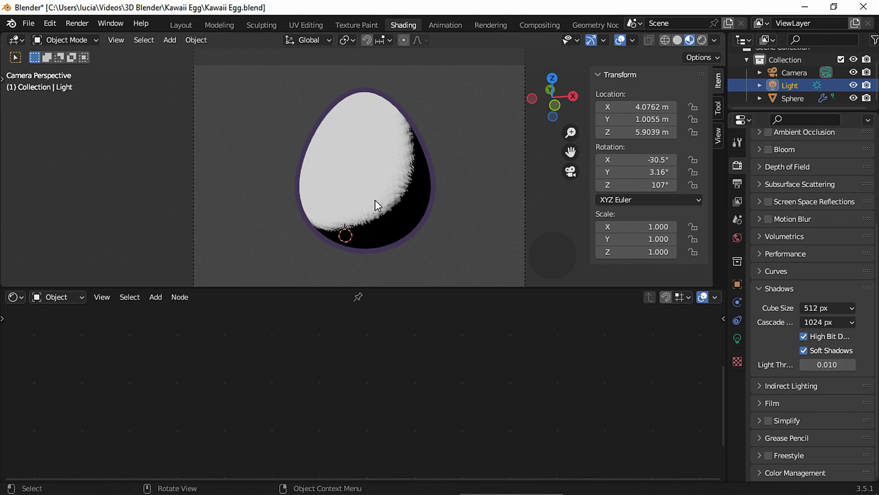
pyautogui.click(378, 180)
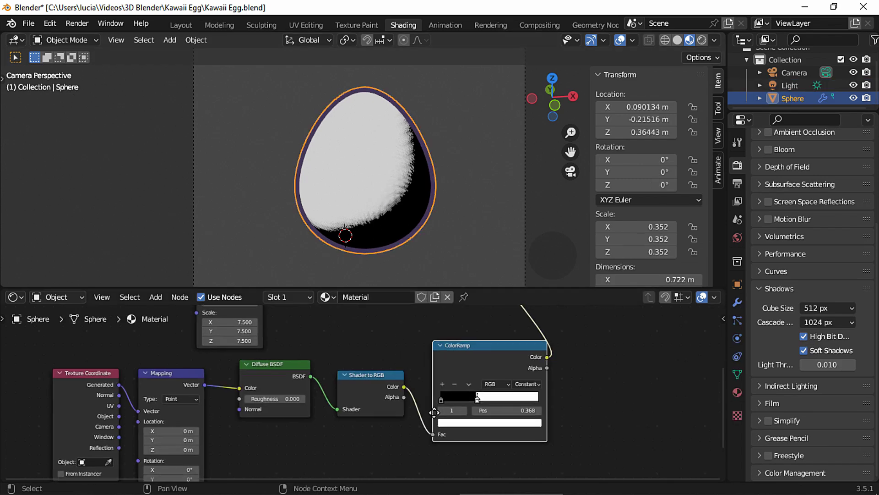
# Move the toon ramp's white stop further left and shift the Material Output aside.
pyautogui.moveTo(510, 357); pyautogui.dragTo(478, 360)
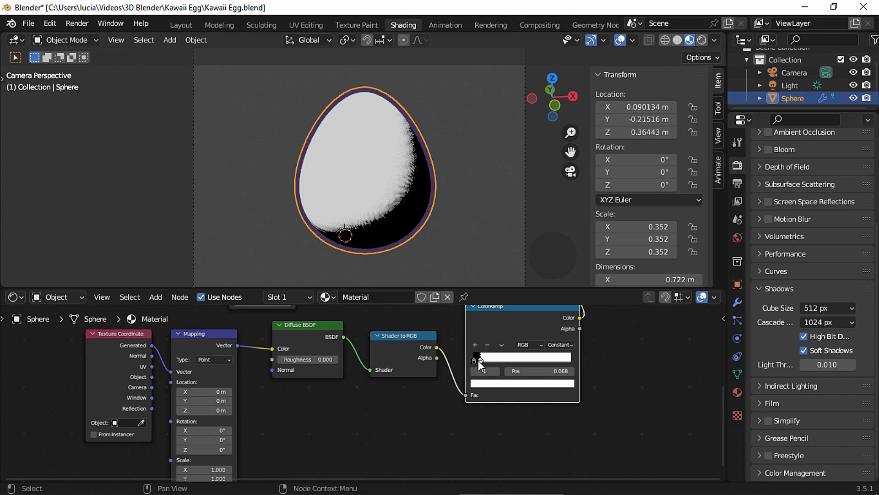
pyautogui.scroll(4, 489, 369)
pyautogui.moveTo(660, 338); pyautogui.dragTo(506, 467, button='middle')
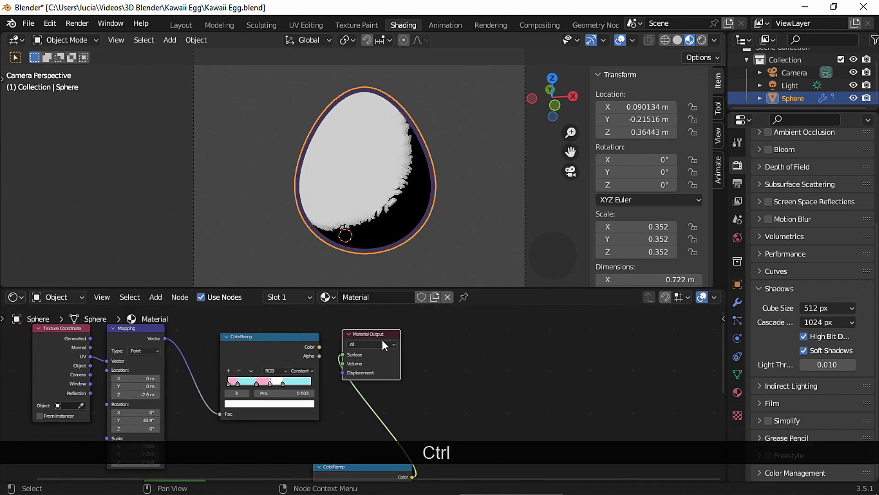
pyautogui.moveTo(382, 339); pyautogui.dragTo(501, 376)
# Insert a Mix node taking the stripe ramp and toon ramp, output to Material Surface.
pyautogui.moveTo(320, 346); pyautogui.dragTo(411, 344)
pyautogui.write('mix')
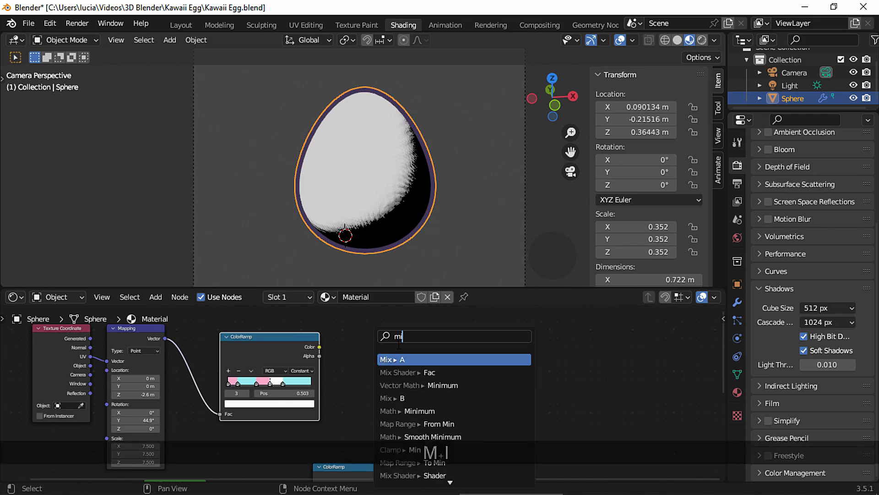
pyautogui.click(409, 359)
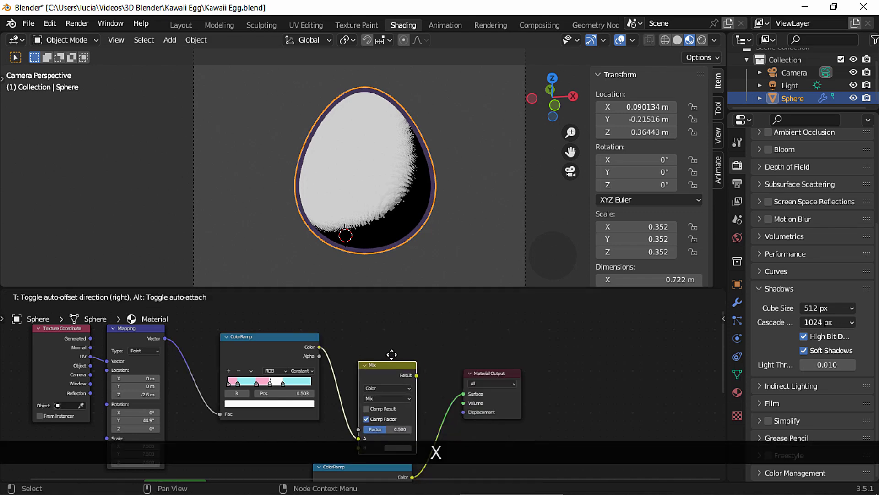
pyautogui.click(382, 364)
pyautogui.moveTo(382, 401); pyautogui.dragTo(403, 369, button='middle')
pyautogui.moveTo(484, 362); pyautogui.dragTo(380, 397)
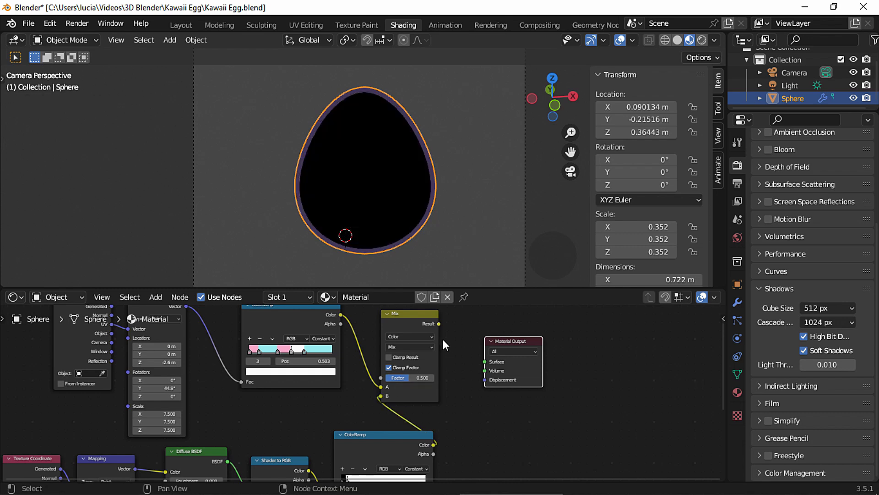
pyautogui.moveTo(438, 323); pyautogui.dragTo(484, 362)
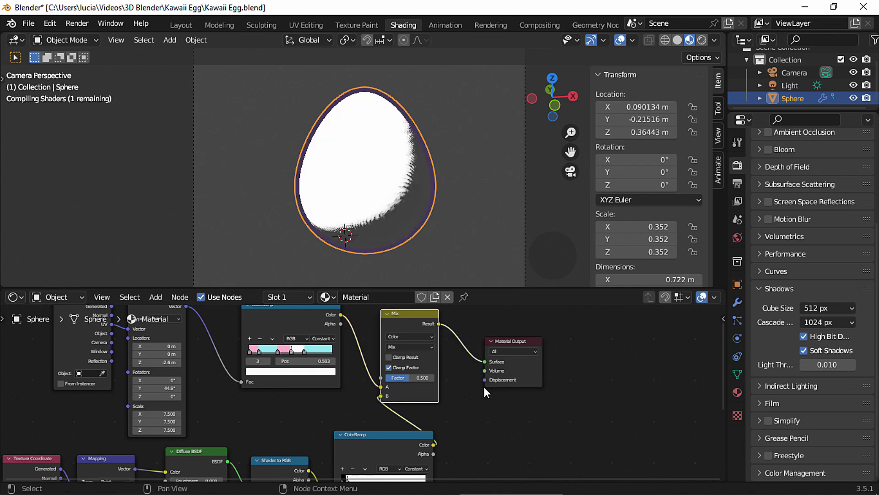
pyautogui.moveTo(483, 386); pyautogui.dragTo(497, 401, button='middle')
# Set the Mix node to Multiply with factor 1.000.
pyautogui.moveTo(605, 423); pyautogui.dragTo(447, 339)
pyautogui.press('g')
pyautogui.moveTo(521, 342); pyautogui.dragTo(541, 357)
pyautogui.moveTo(525, 406); pyautogui.dragTo(507, 377, button='middle')
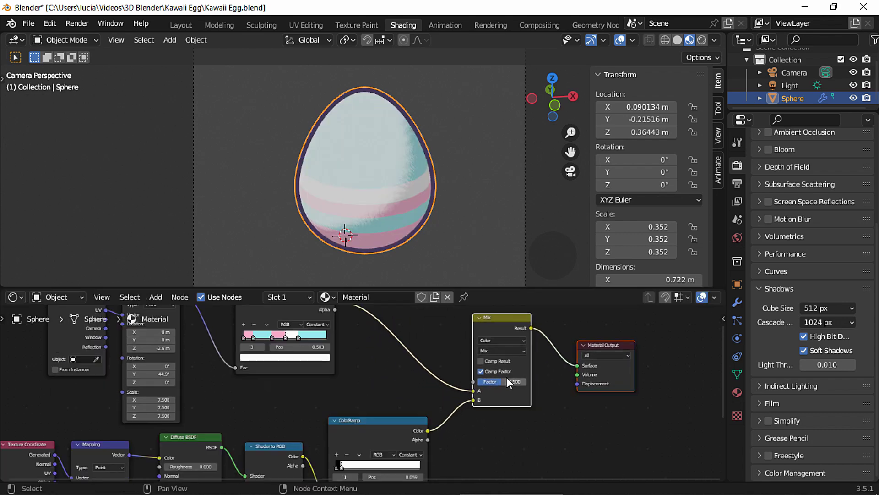
pyautogui.scroll(2, 554, 396)
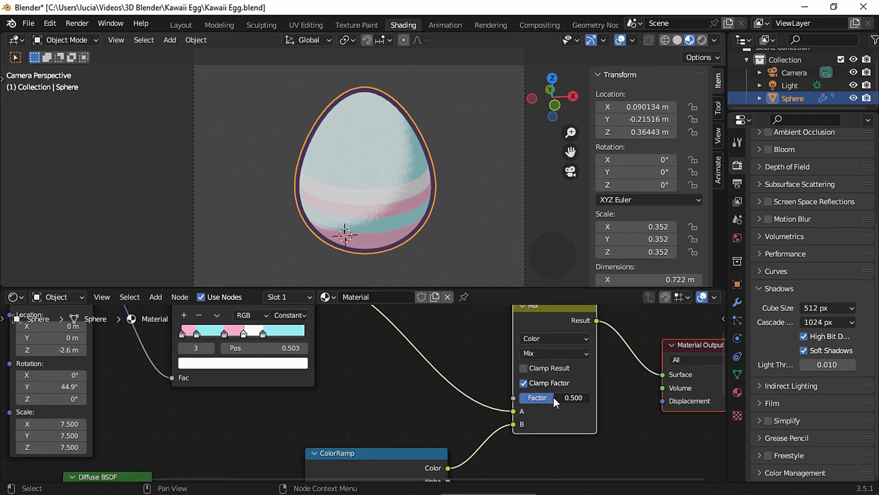
pyautogui.moveTo(557, 397); pyautogui.dragTo(622, 402)
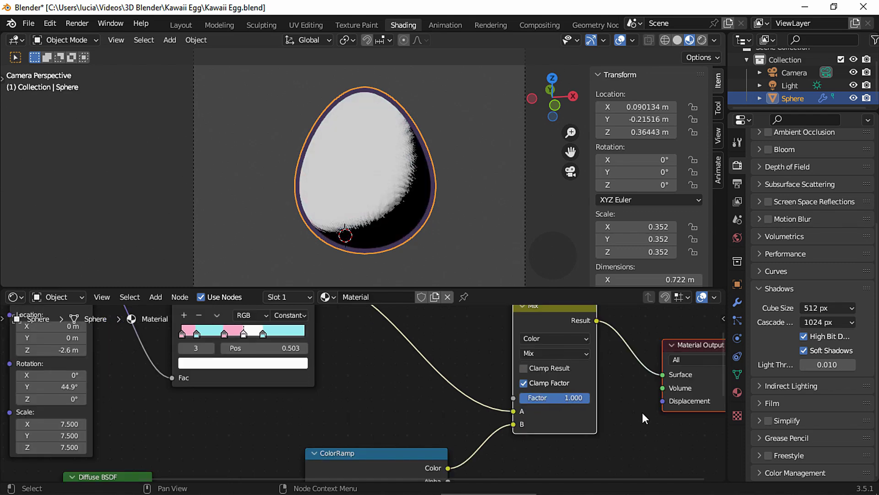
pyautogui.click(565, 353)
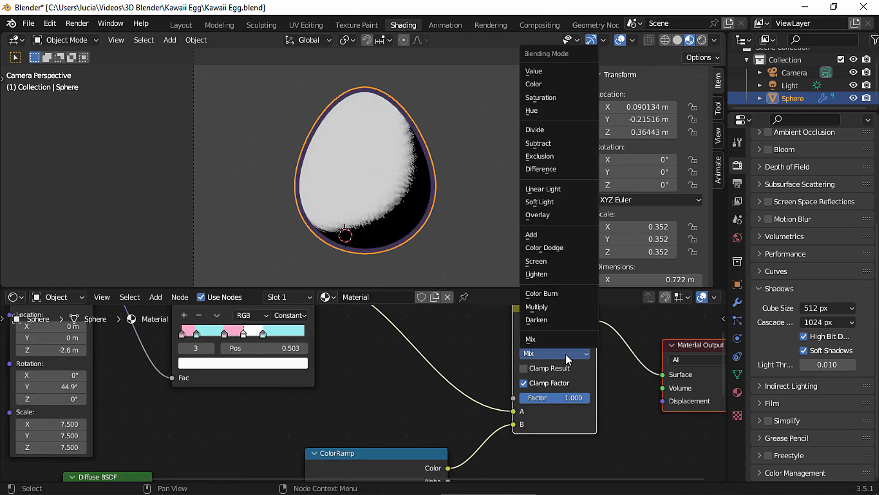
pyautogui.click(558, 309)
pyautogui.moveTo(479, 434); pyautogui.dragTo(521, 331, button='middle')
pyautogui.scroll(3, 508, 414)
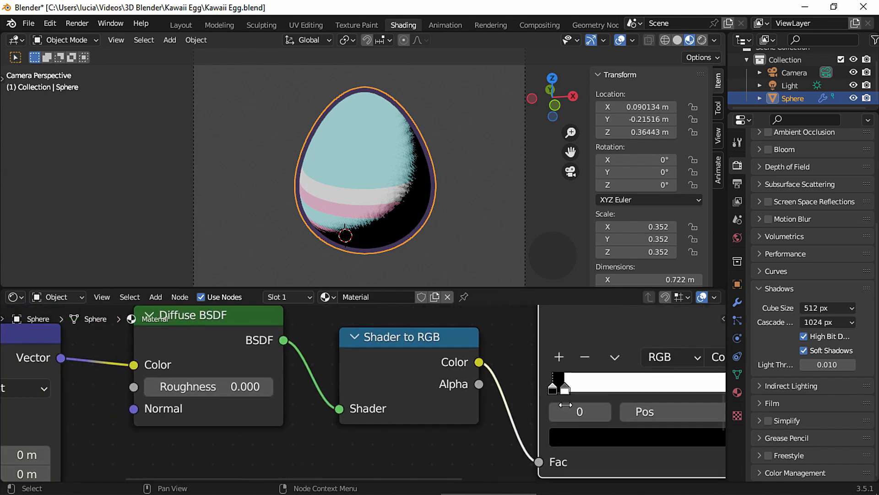
# Tint the lower ColorRamp's dark stop lavender at 0.452 brightness and move the white stop beside it.
pyautogui.click(591, 432)
pyautogui.moveTo(751, 230); pyautogui.dragTo(753, 191)
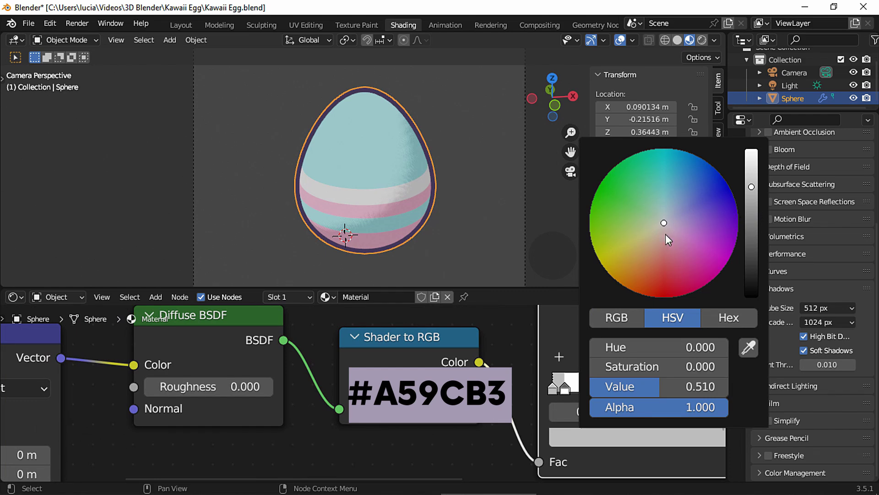
pyautogui.moveTo(664, 223); pyautogui.dragTo(673, 221)
pyautogui.moveTo(751, 202); pyautogui.dragTo(754, 191)
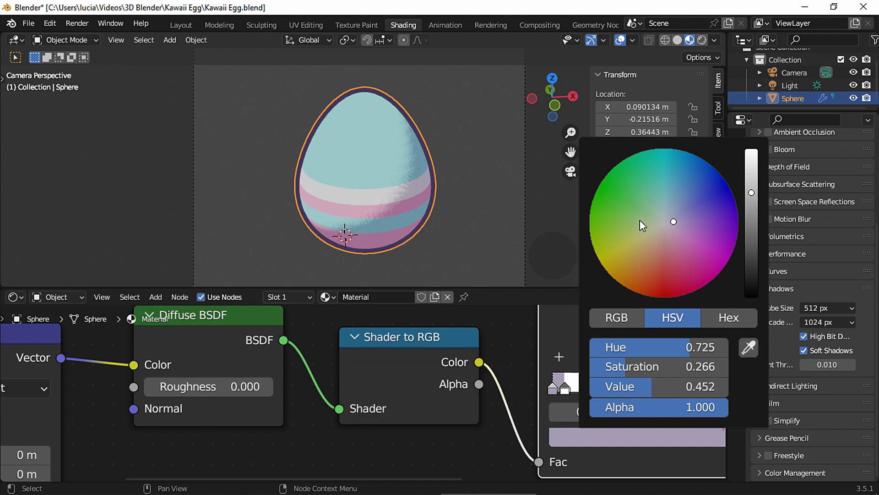
pyautogui.moveTo(551, 384); pyautogui.dragTo(547, 383)
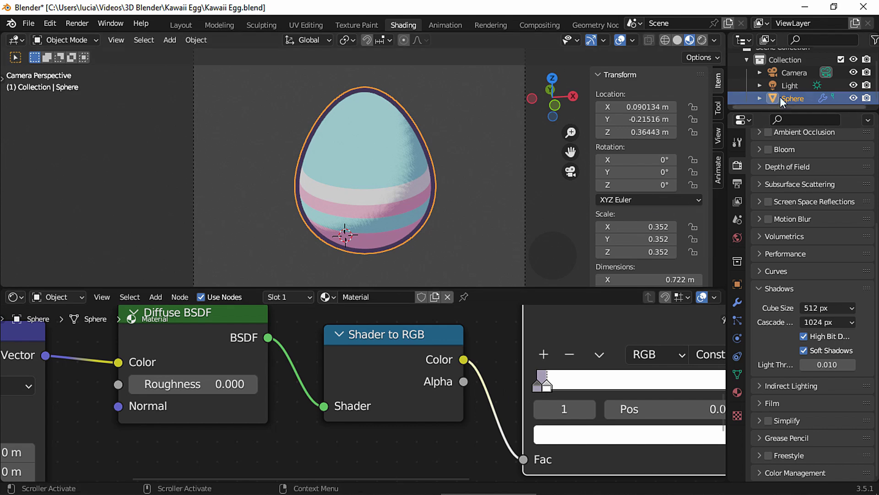
# Turn off the Sun's shadows and tilt its X rotation.
pyautogui.click(788, 85)
pyautogui.click(737, 339)
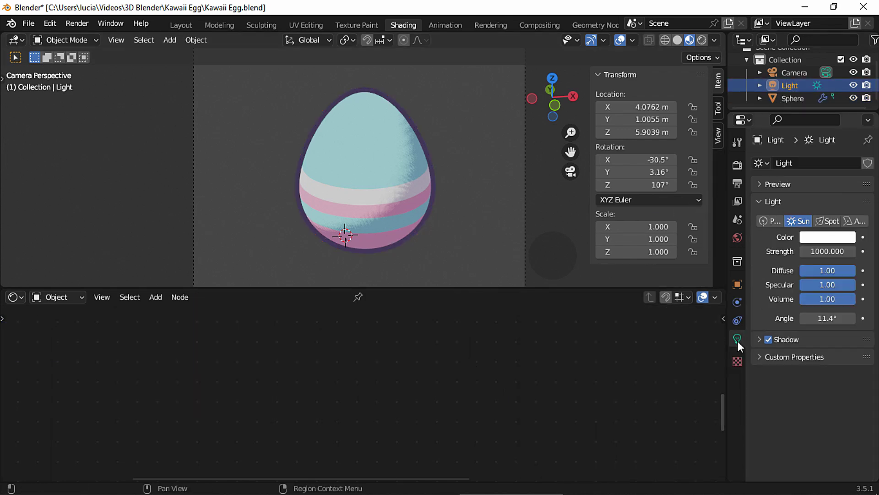
pyautogui.click(756, 342)
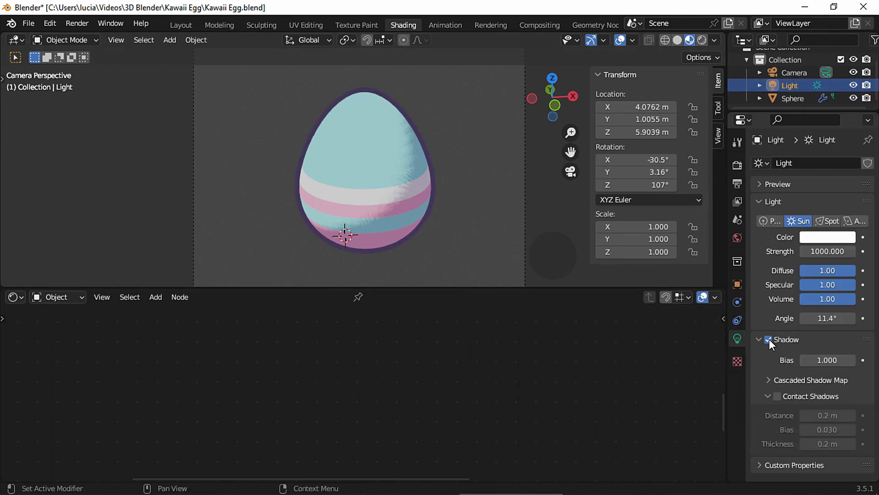
pyautogui.click(768, 339)
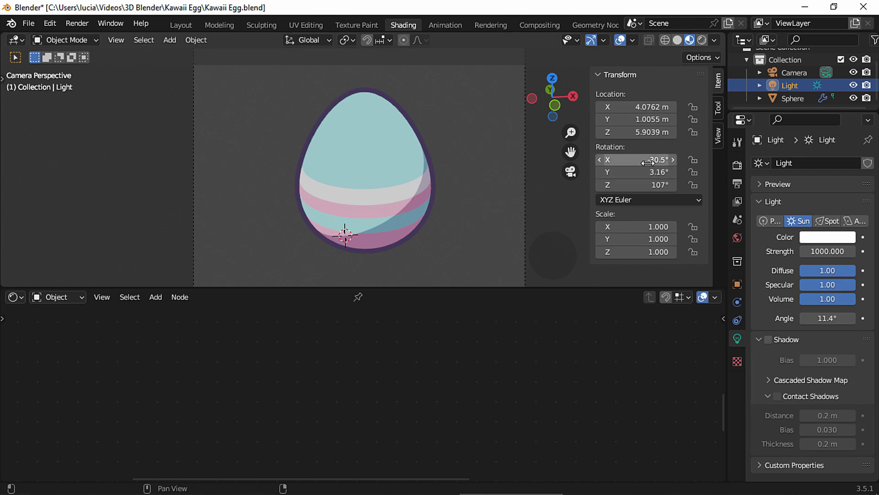
pyautogui.moveTo(603, 159)
pyautogui.mouseDown()
pyautogui.moveTo(577, 160)
pyautogui.moveTo(610, 161)
pyautogui.moveTo(567, 181)
pyautogui.mouseUp()
# Lighten the egg's lavender shadow stop and tilt the Sun further to X -47.6°.
pyautogui.click(390, 179)
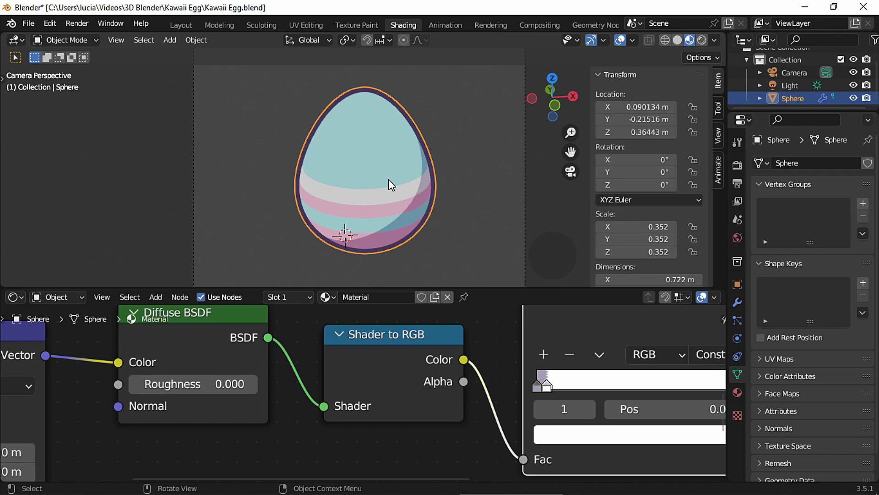
pyautogui.click(535, 389)
pyautogui.click(564, 433)
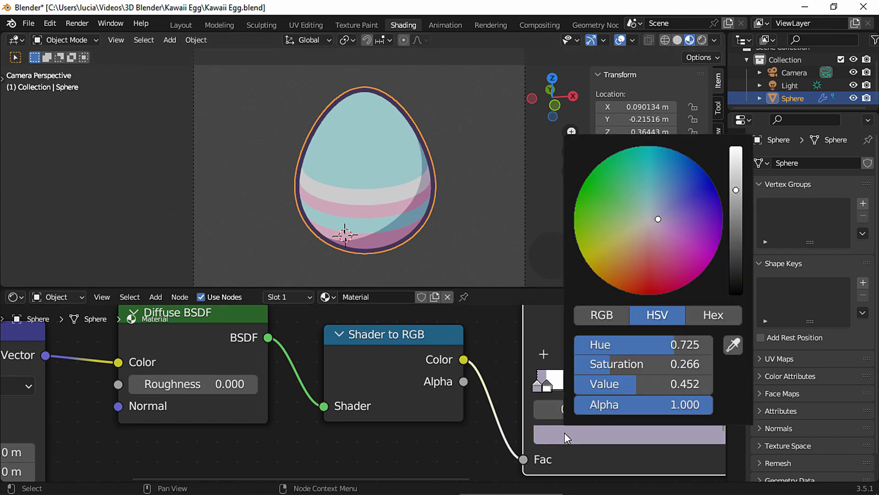
pyautogui.click(738, 185)
pyautogui.moveTo(737, 185); pyautogui.dragTo(735, 170)
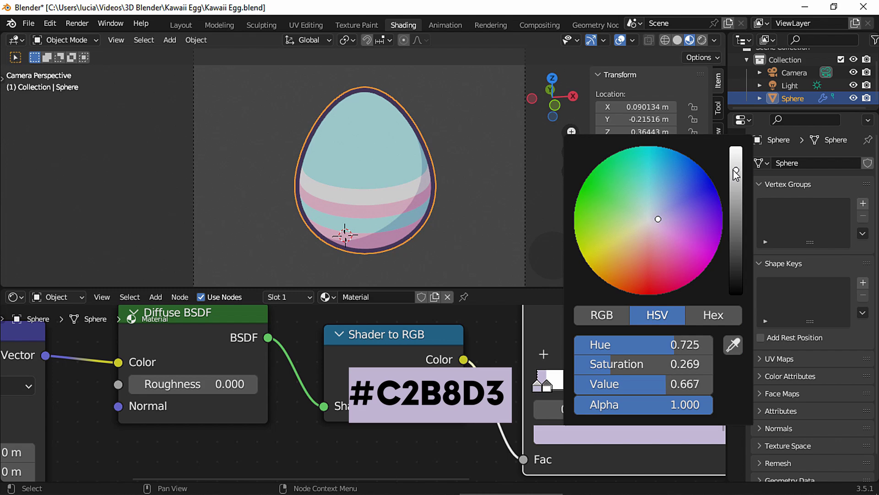
pyautogui.click(787, 85)
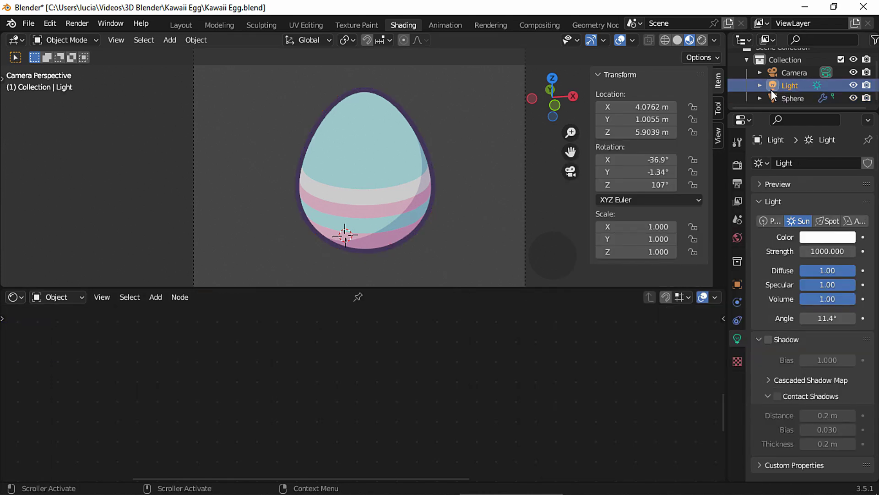
pyautogui.moveTo(646, 156)
pyautogui.mouseDown()
pyautogui.moveTo(554, 149)
pyautogui.moveTo(577, 147)
pyautogui.moveTo(570, 150)
pyautogui.mouseUp()
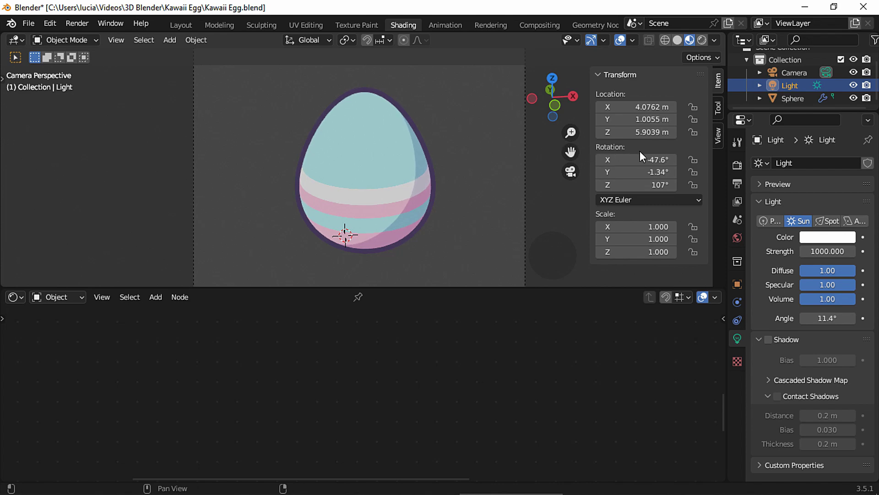
# Scale the egg up to 0.489, lower it along Z, and save the file.
pyautogui.press('s')
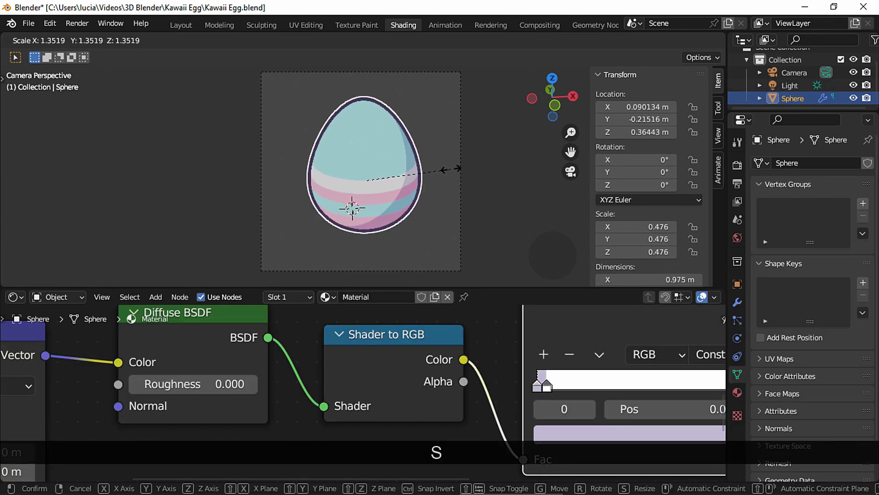
pyautogui.click(454, 169)
pyautogui.click(442, 200)
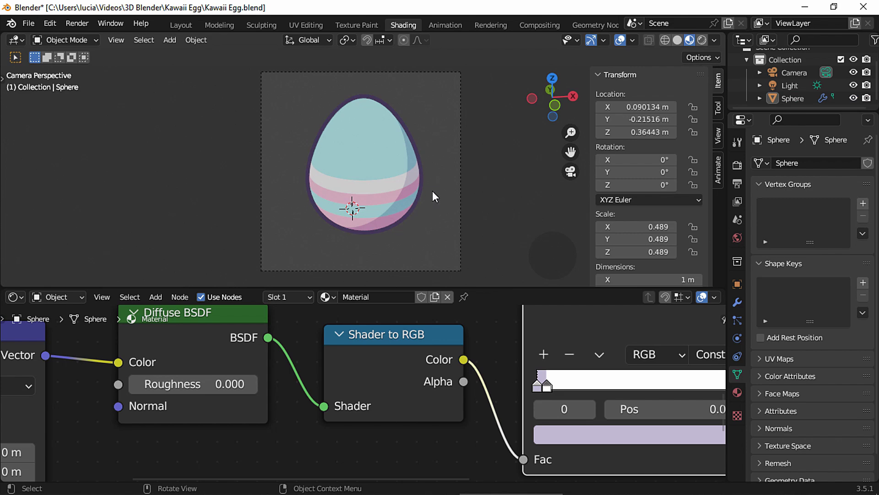
pyautogui.click(384, 155)
pyautogui.press('g')
pyautogui.press('z')
pyautogui.click(384, 166)
pyautogui.click(459, 203)
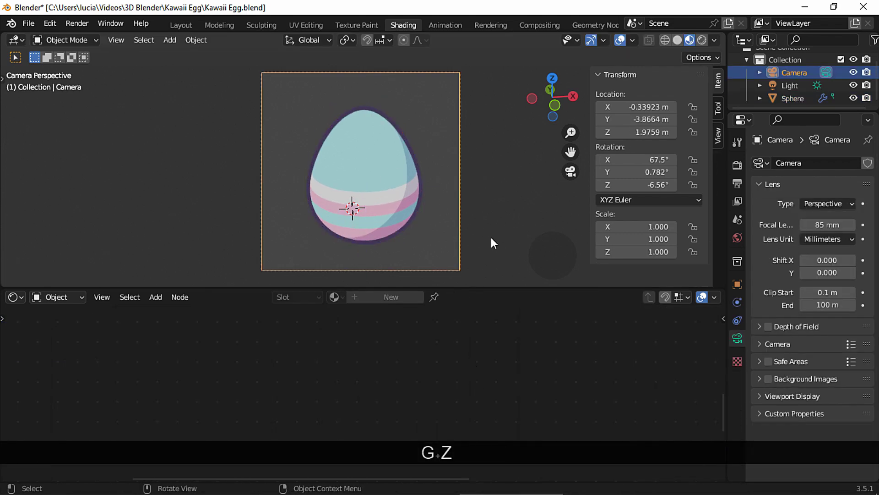
pyautogui.hotkey('ctrl', 's')
# Set Color Management to the Standard view transform, trying Medium Low Contrast then Medium Contrast looks.
pyautogui.click(738, 164)
pyautogui.scroll(-5, 873, 375)
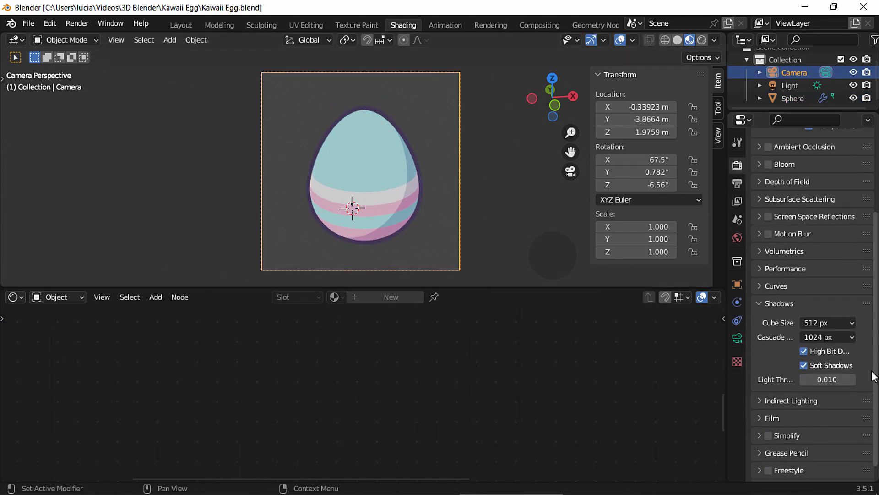
pyautogui.scroll(-1, 870, 380)
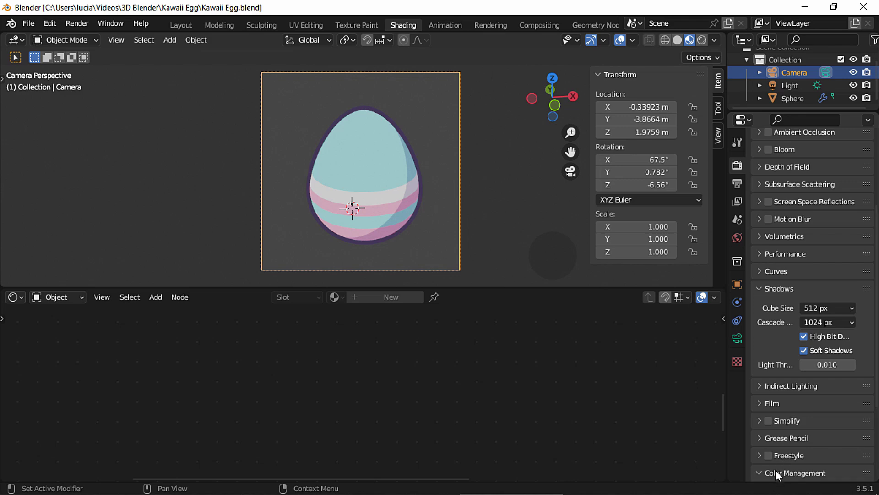
pyautogui.click(778, 471)
pyautogui.scroll(-7, 835, 394)
pyautogui.click(835, 392)
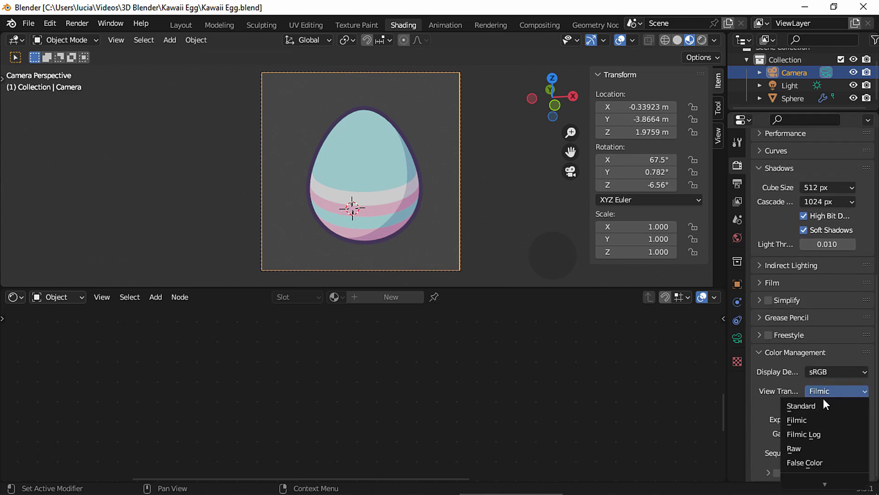
pyautogui.click(823, 393)
pyautogui.click(820, 404)
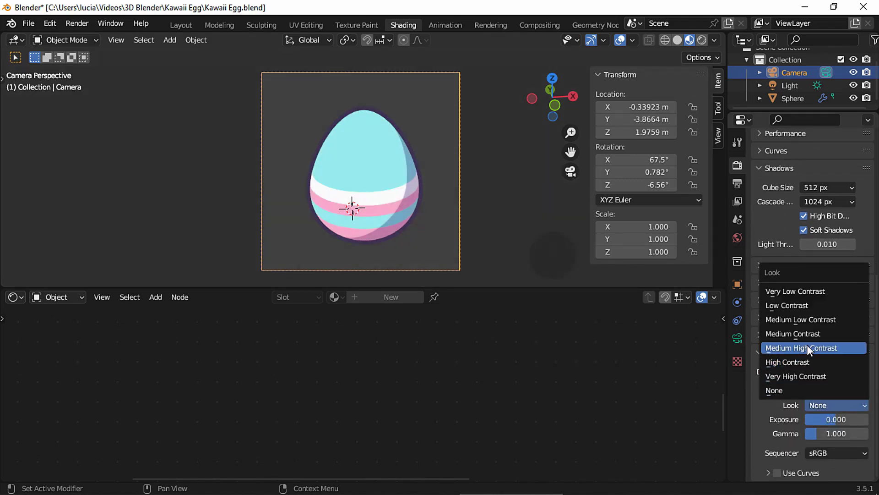
pyautogui.click(810, 317)
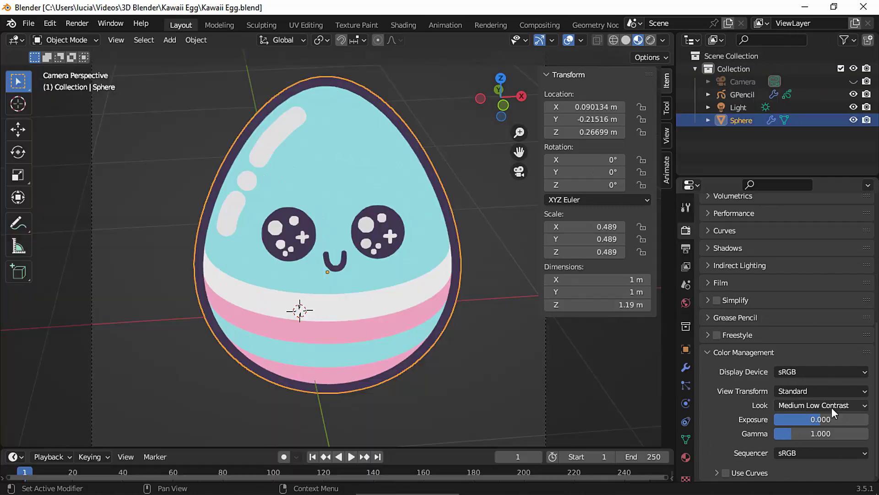
pyautogui.click(821, 405)
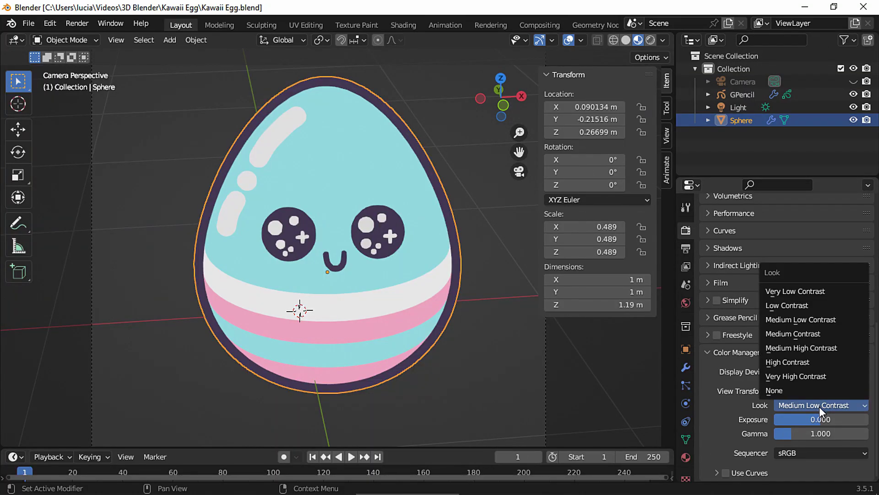
pyautogui.click(803, 333)
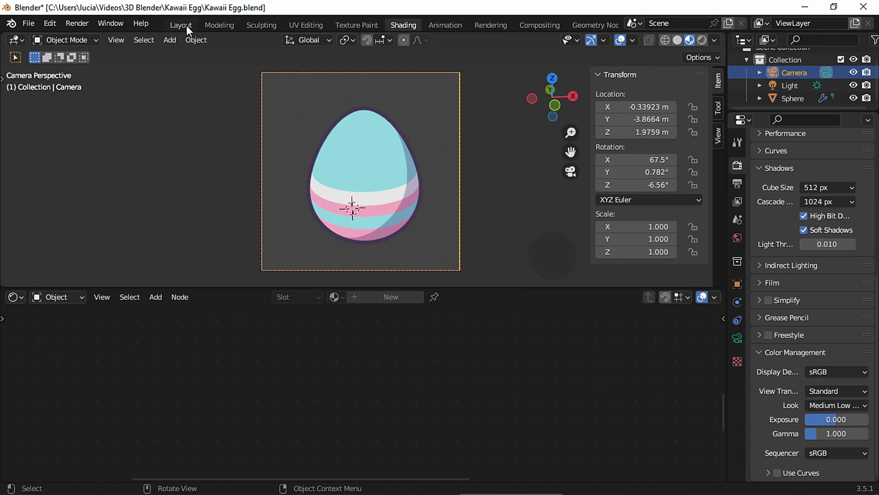
pyautogui.click(185, 25)
# Add a blank Grease Pencil object with Shift+A.
pyautogui.hotkey('shift', 'a')
pyautogui.moveTo(380, 228)
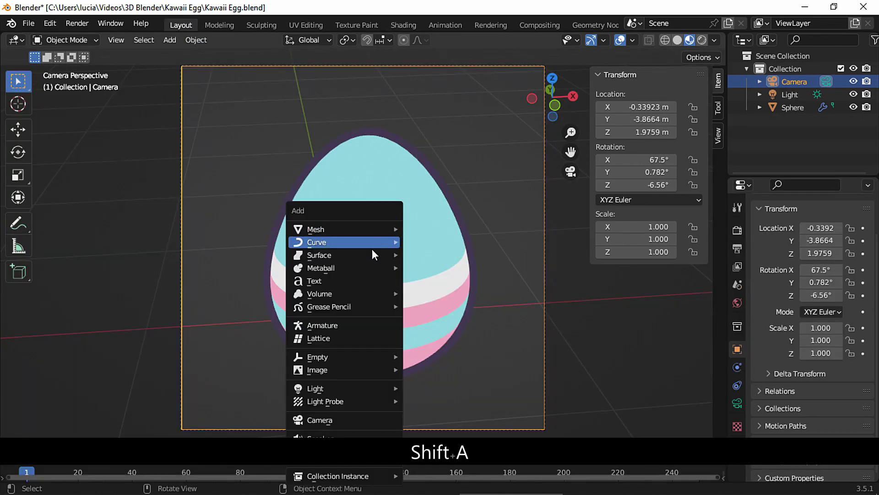
pyautogui.moveTo(359, 305)
pyautogui.click(424, 305)
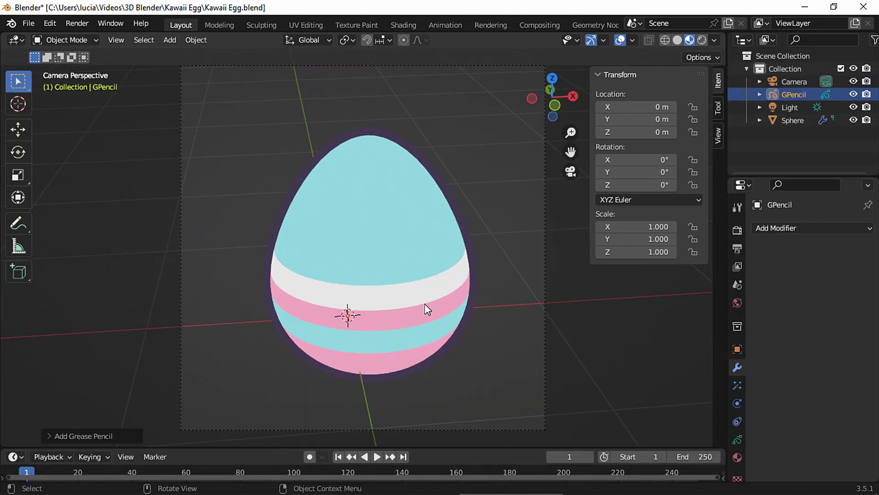
# Rename the grease pencil's drawing layer to 'Face' and review its materials.
pyautogui.click(737, 440)
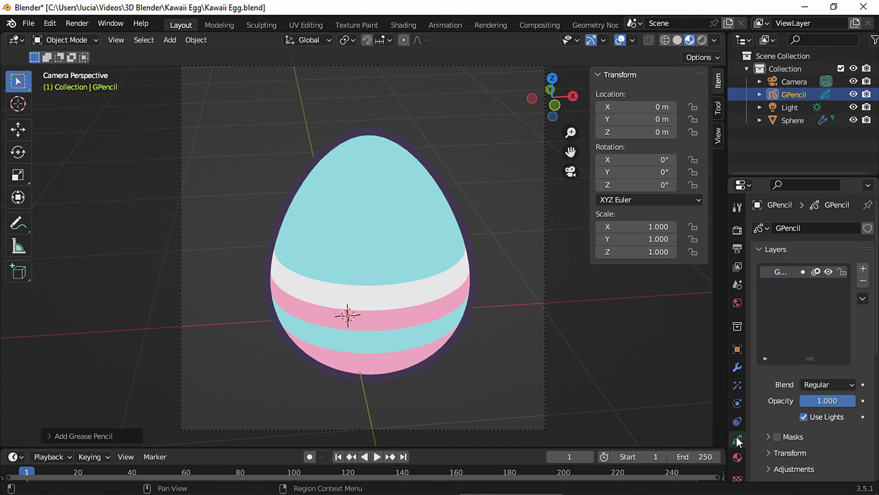
pyautogui.moveTo(728, 165); pyautogui.dragTo(676, 166)
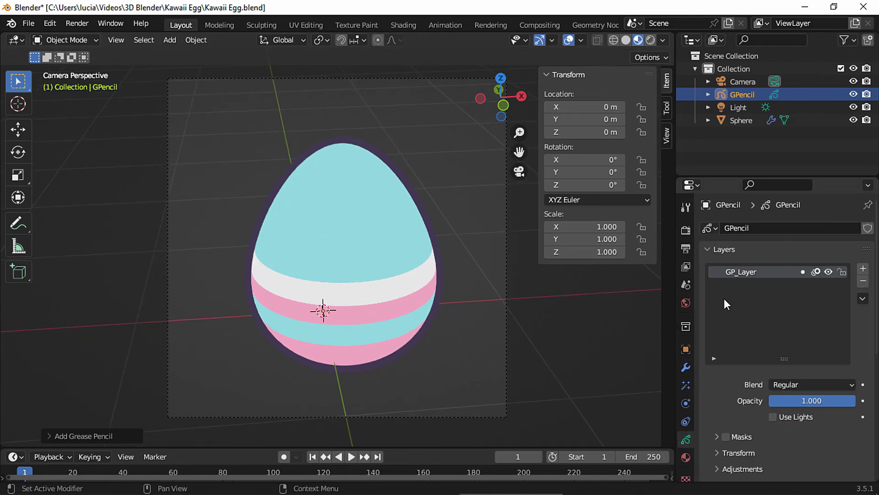
pyautogui.write('Face')
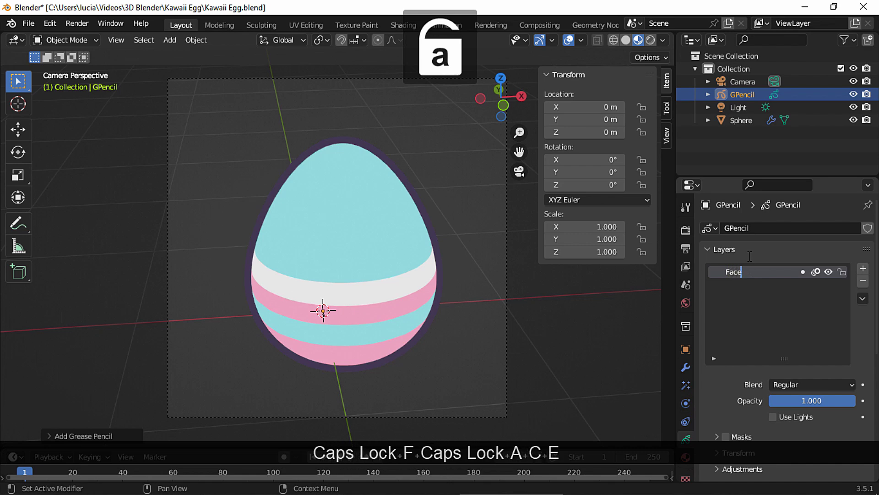
pyautogui.click(685, 457)
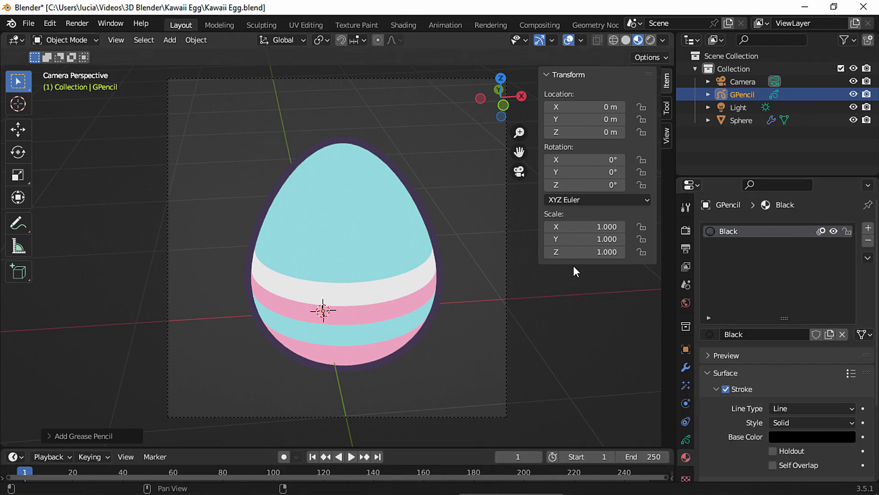
pyautogui.click(437, 302)
# Copy Material.001's outline hex 3D324E and paste it into GPencil's stroke colour.
pyautogui.click(734, 239)
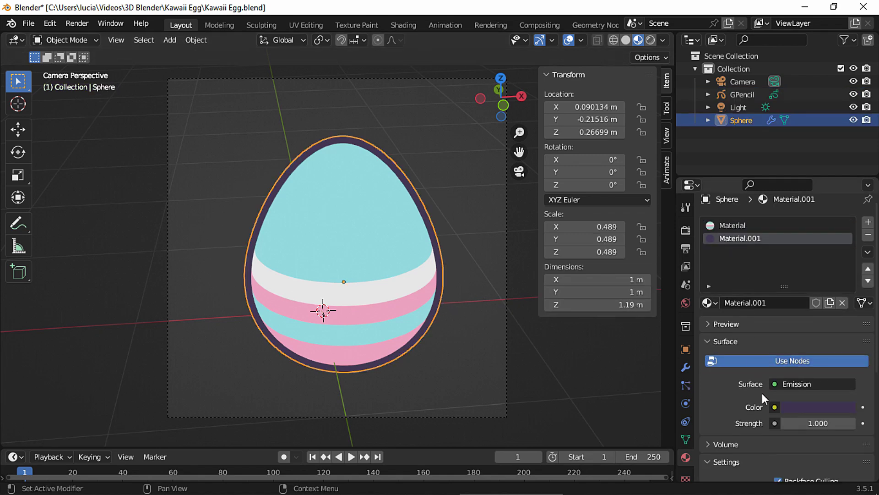
pyautogui.click(797, 410)
pyautogui.click(833, 330)
pyautogui.click(793, 351)
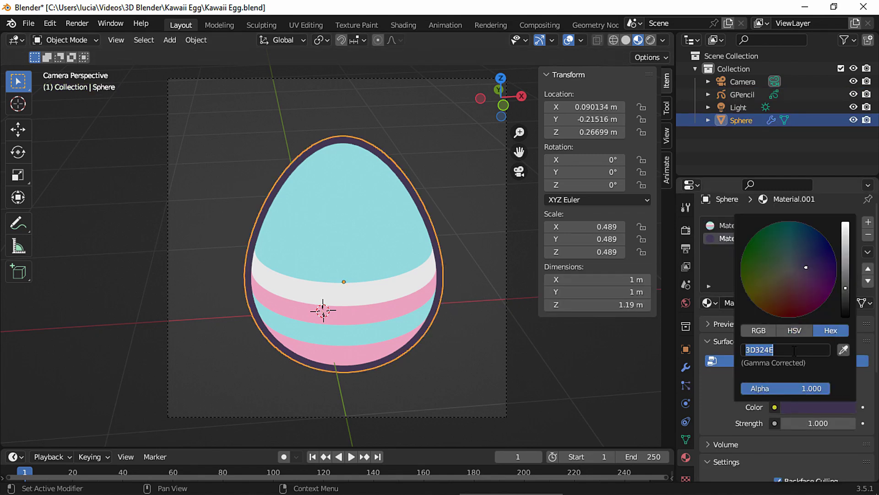
pyautogui.hotkey('ctrl', 'c')
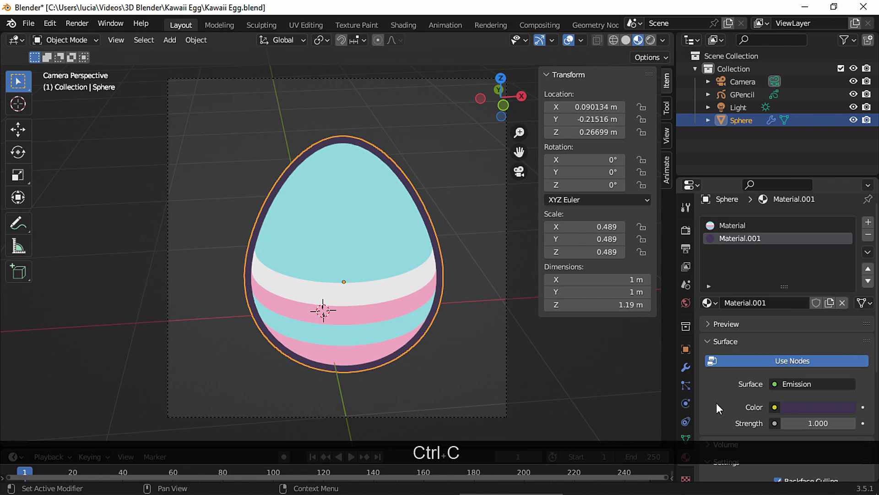
pyautogui.click(742, 95)
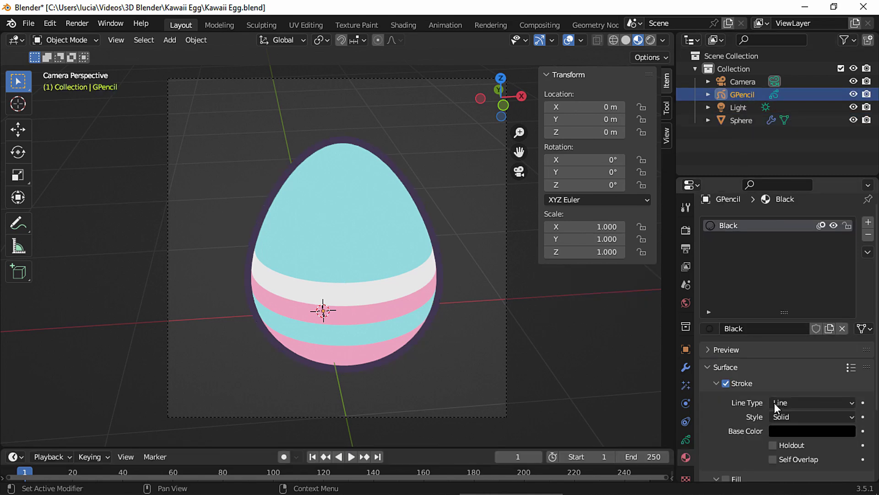
pyautogui.click(788, 427)
pyautogui.click(784, 372)
pyautogui.hotkey('ctrl', 'v')
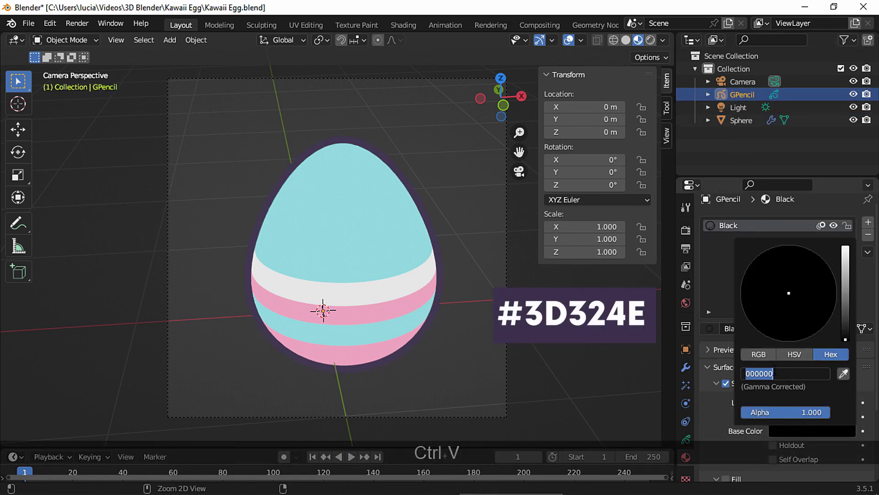
pyautogui.press('Return')
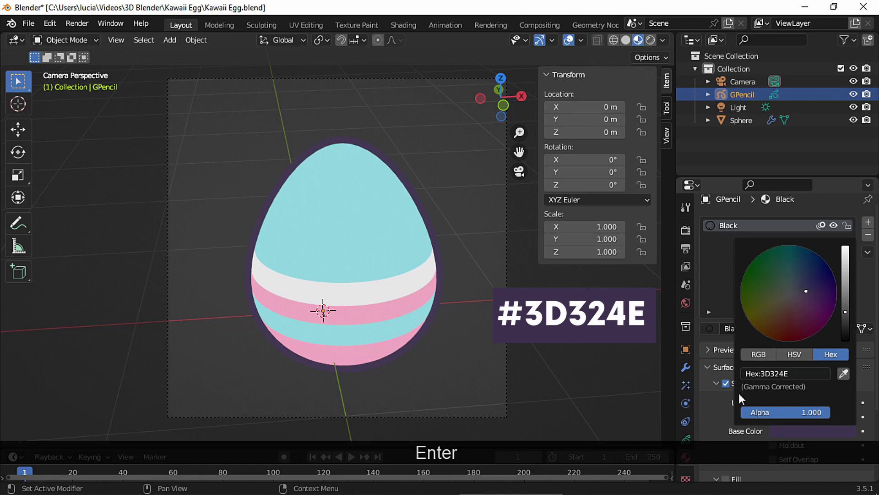
# Enable Fill on the Black material with colour 3D324E and alpha 1.
pyautogui.scroll(-5, 716, 421)
pyautogui.click(726, 385)
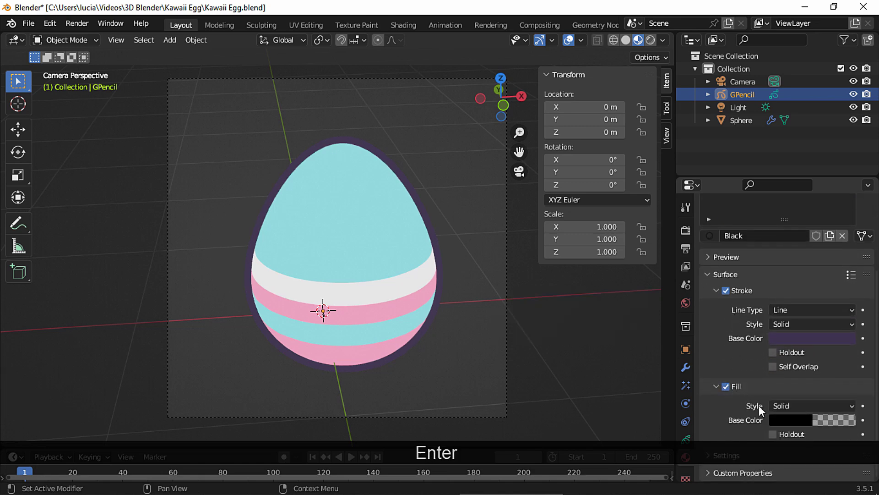
pyautogui.click(787, 417)
pyautogui.click(793, 363)
pyautogui.hotkey('ctrl', 'v')
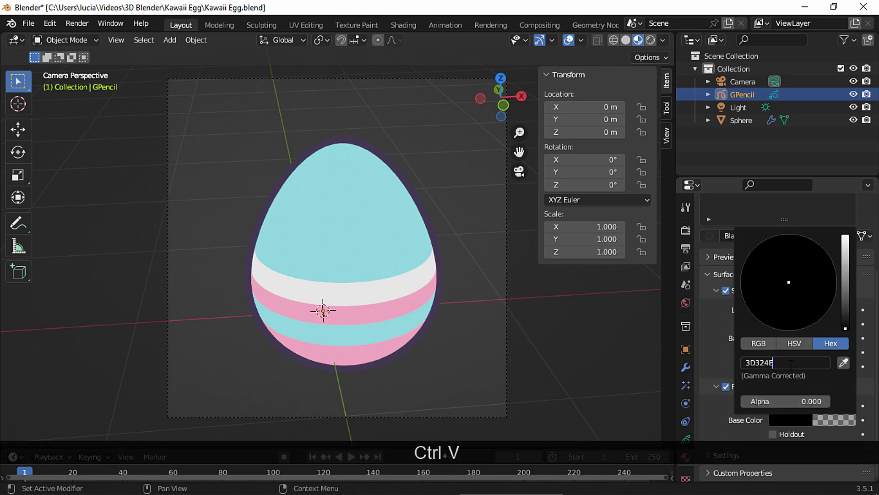
pyautogui.press('Return')
pyautogui.click(791, 345)
pyautogui.click(775, 401)
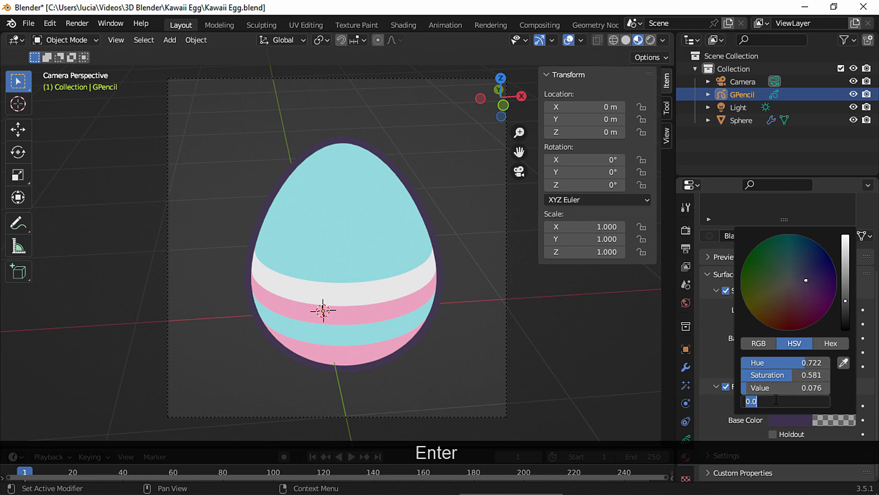
pyautogui.write('1')
pyautogui.press('Return')
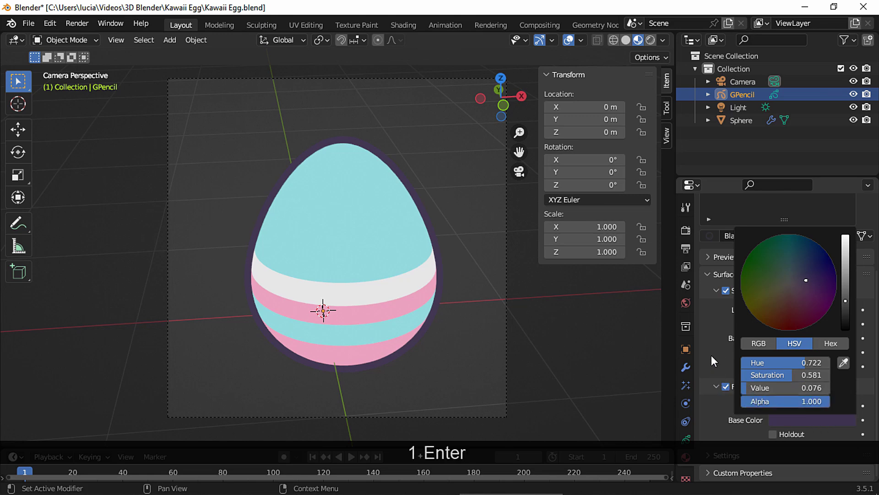
pyautogui.click(64, 40)
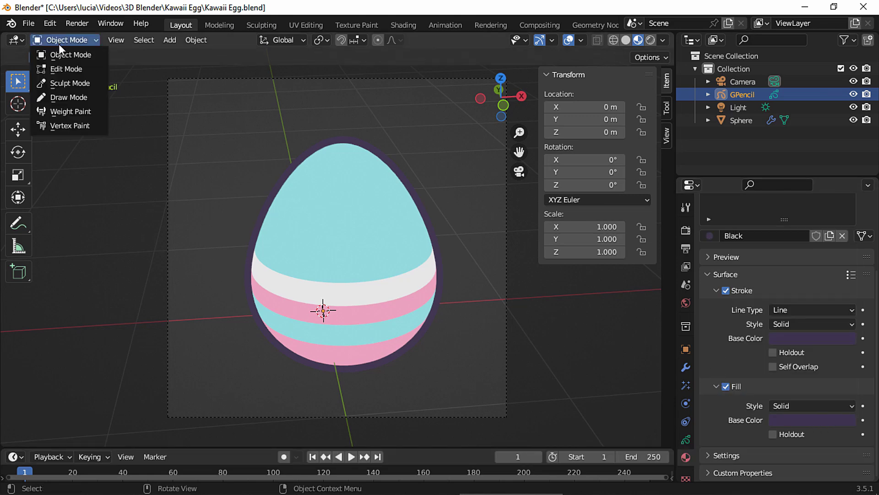
# Enter Draw Mode in front view with the Circle tool.
pyautogui.click(62, 98)
pyautogui.press('KP_1')
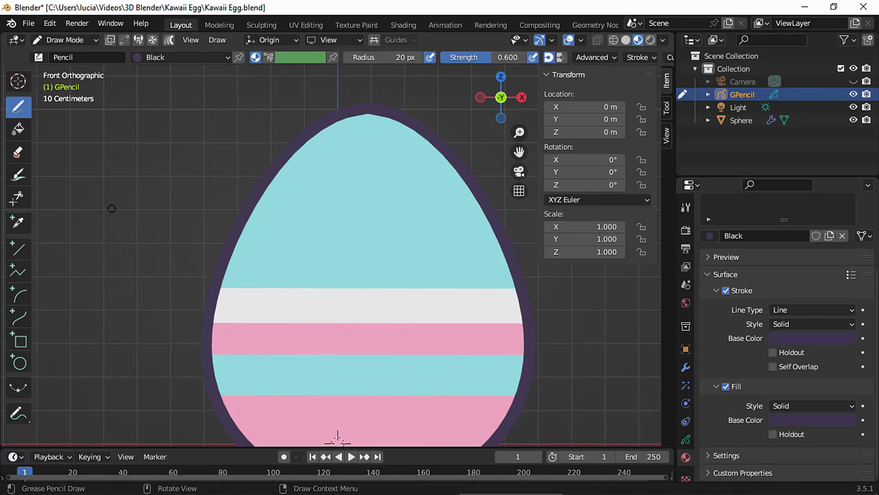
pyautogui.click(15, 364)
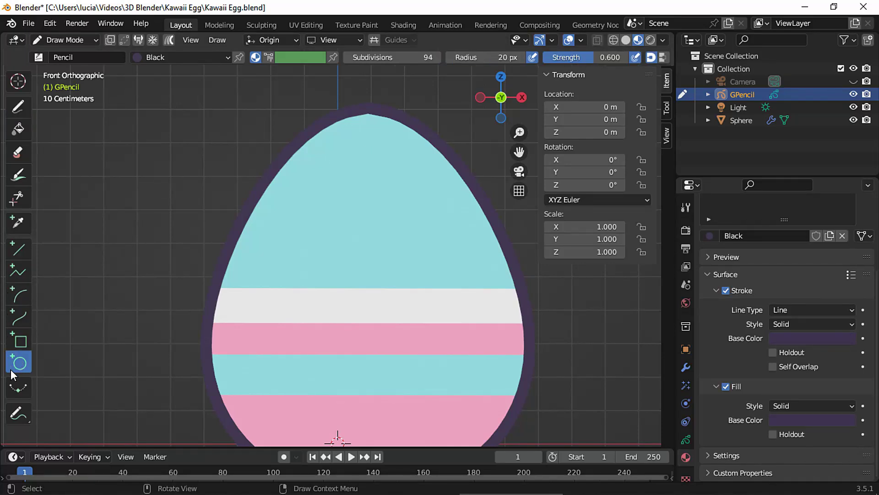
# Set stroke placement to Surface with 0.01 offset and brush strength 1.000.
pyautogui.click(311, 43)
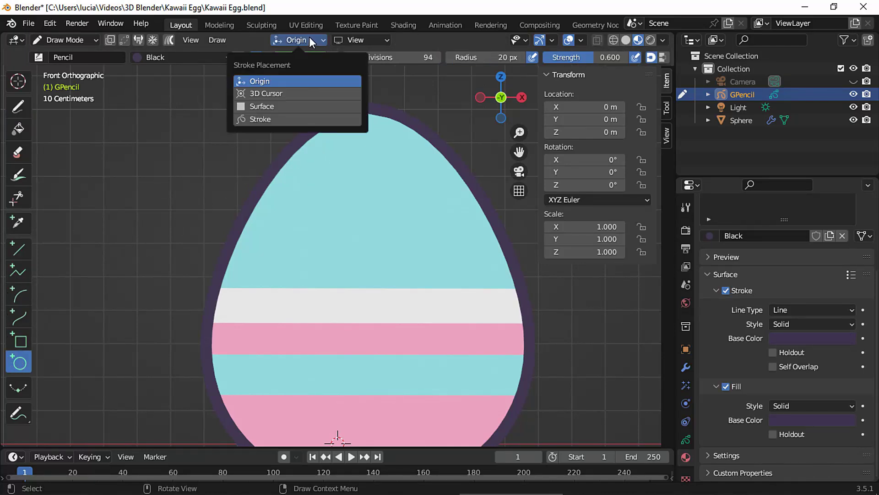
pyautogui.click(277, 107)
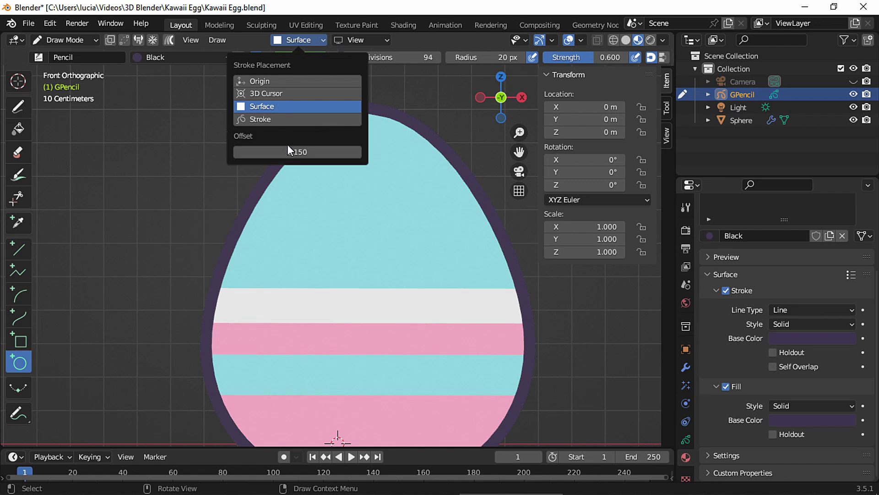
pyautogui.click(273, 152)
pyautogui.click(250, 151)
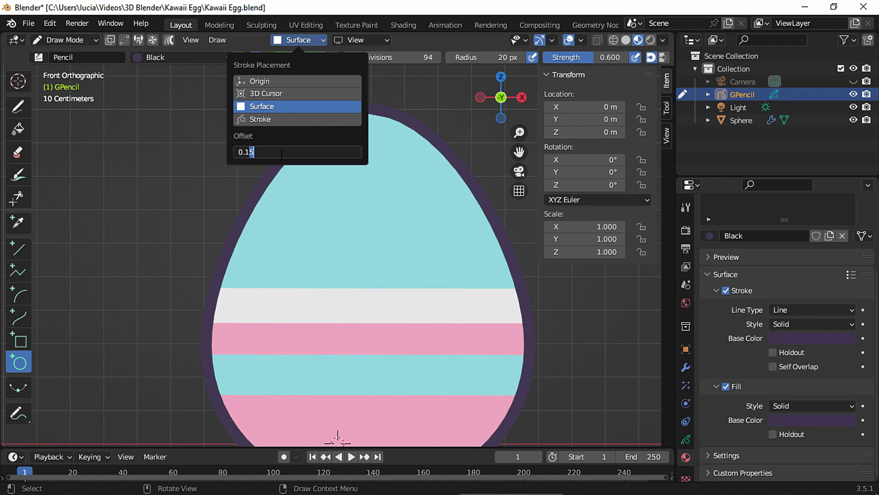
pyautogui.press('BackSpace')
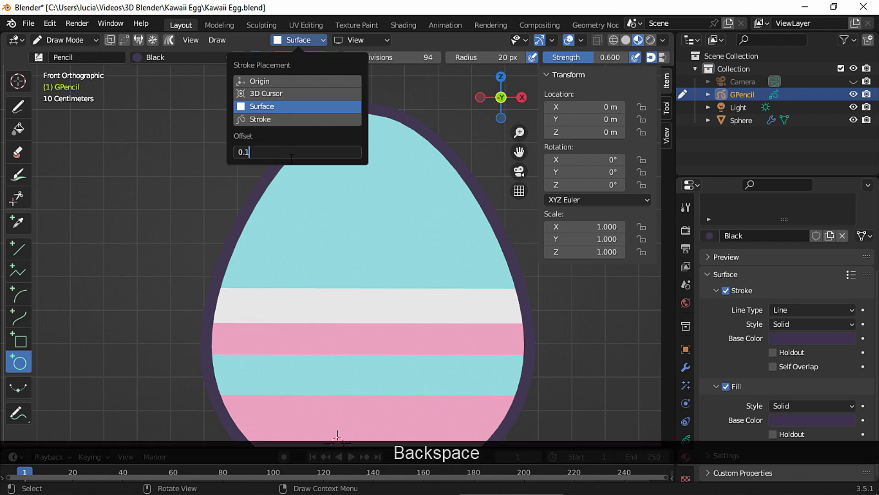
pyautogui.press('Left')
pyautogui.write('0')
pyautogui.press('Return')
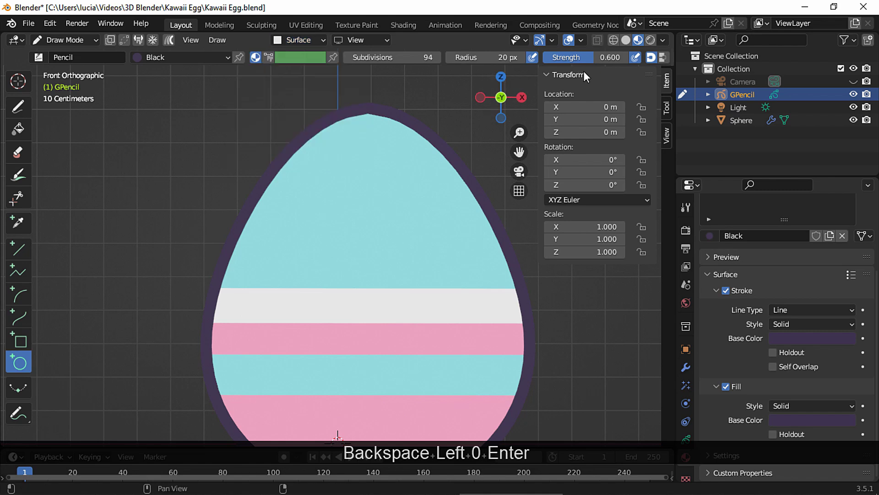
pyautogui.moveTo(584, 57); pyautogui.dragTo(644, 65)
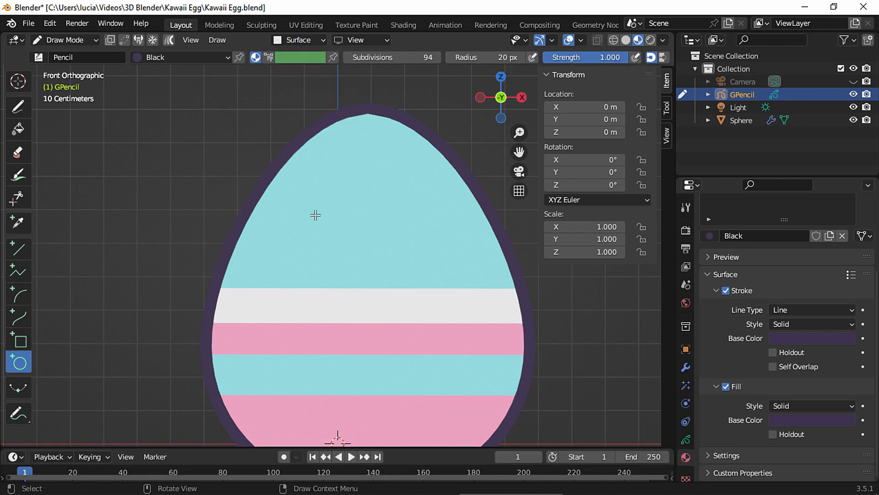
# In camera view, draw left and right filled circles on the upper egg as eyes.
pyautogui.click(519, 171)
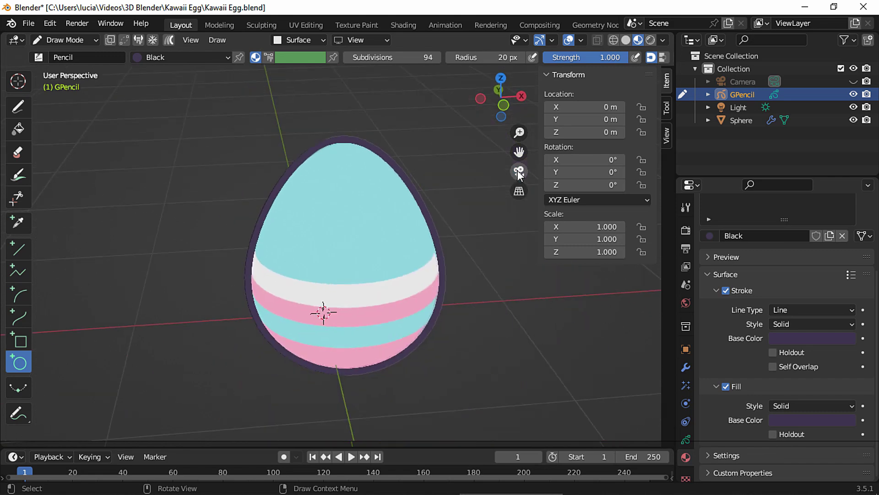
pyautogui.keyDown('ctrl'); pyautogui.moveTo(432, 217); pyautogui.dragTo(399, 211, button='middle'); pyautogui.keyUp('ctrl')
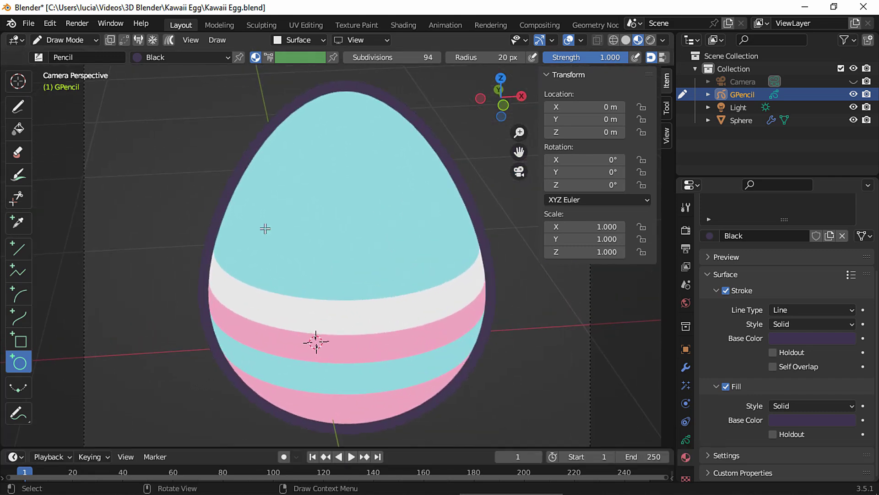
pyautogui.moveTo(263, 224)
pyautogui.mouseDown()
pyautogui.moveTo(286, 263)
pyautogui.moveTo(316, 276)
pyautogui.mouseUp()
pyautogui.moveTo(343, 295)
pyautogui.mouseDown(button='middle')
pyautogui.moveTo(328, 281)
pyautogui.moveTo(487, 281)
pyautogui.moveTo(540, 265)
pyautogui.moveTo(294, 285)
pyautogui.moveTo(343, 291)
pyautogui.mouseUp(button='middle')
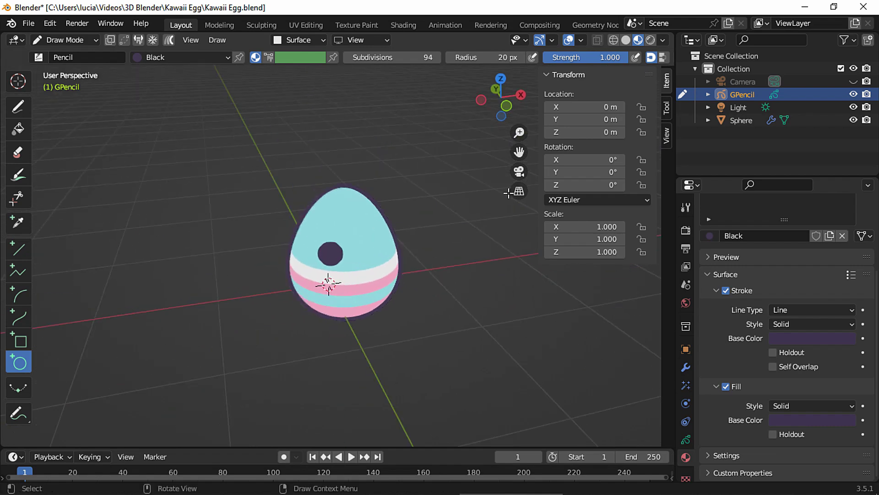
pyautogui.click(519, 174)
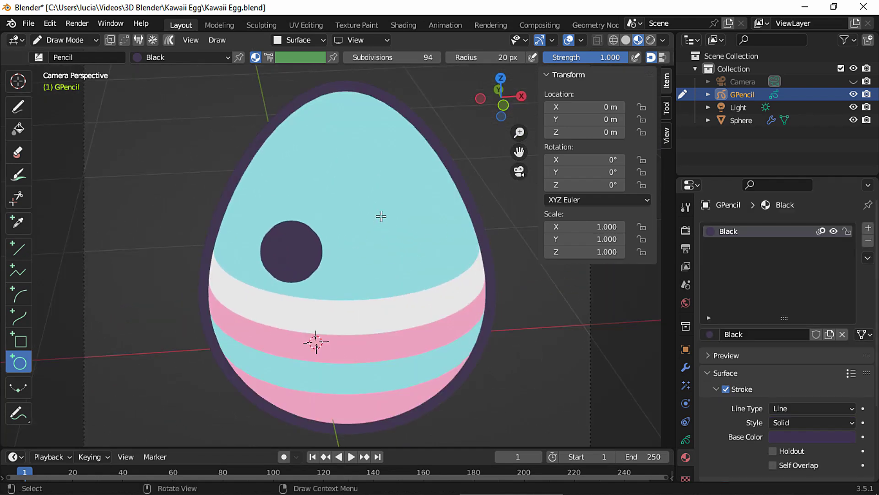
pyautogui.moveTo(381, 216); pyautogui.dragTo(428, 274)
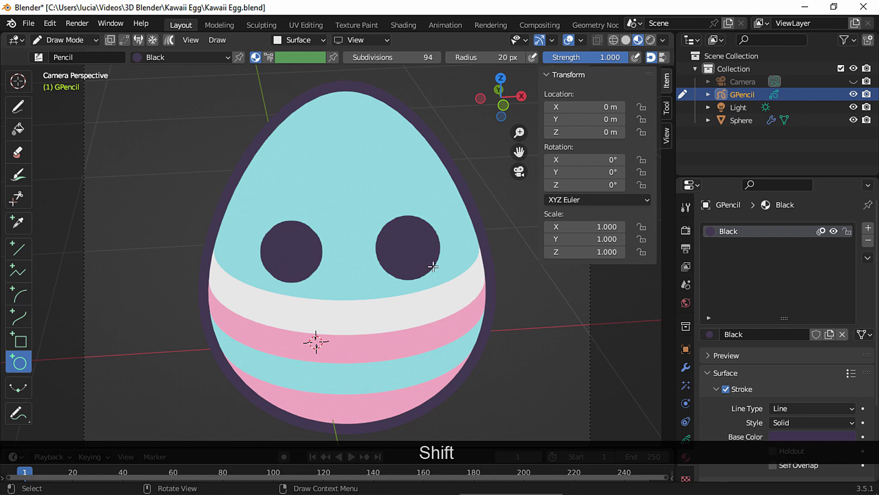
# In Edit Mode with stroke selection, shrink the right eye slightly.
pyautogui.click(75, 40)
pyautogui.click(75, 67)
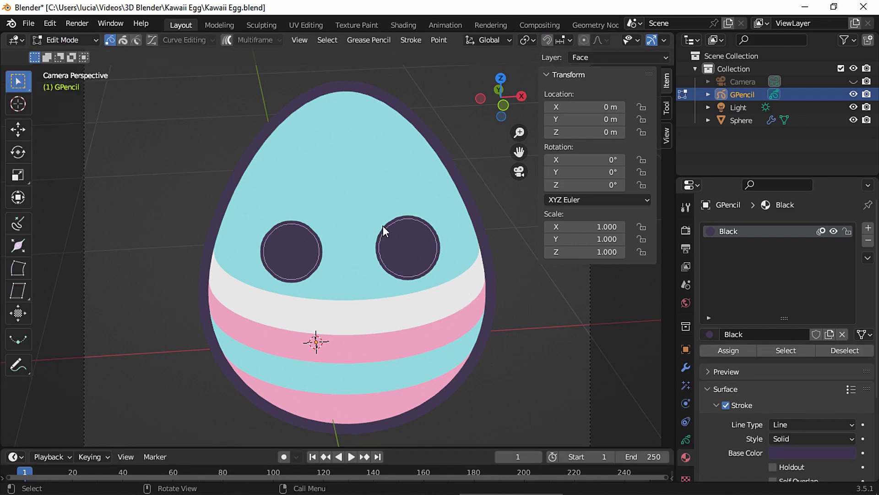
pyautogui.click(401, 227)
pyautogui.click(122, 40)
pyautogui.press('s')
pyautogui.click(474, 262)
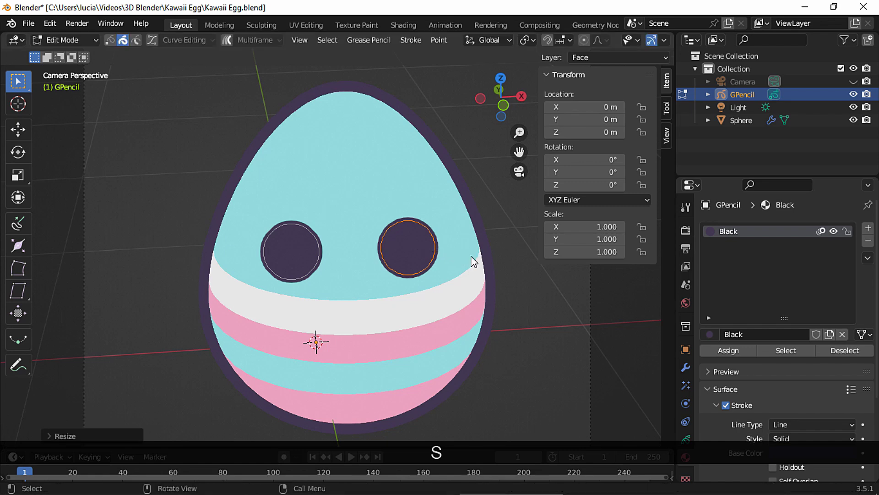
# Move each eye along X closer to the egg's centre.
pyautogui.click(320, 263)
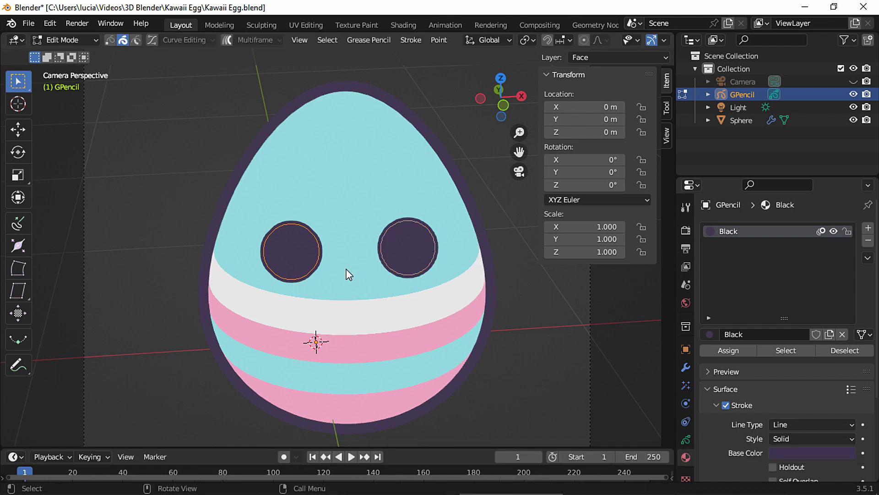
pyautogui.press('g')
pyautogui.press('x')
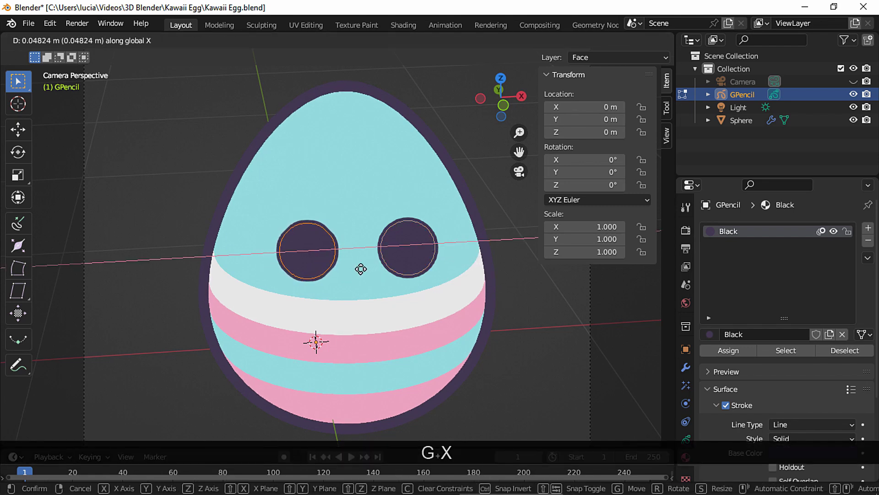
pyautogui.click(367, 273)
pyautogui.click(422, 258)
pyautogui.press('g')
pyautogui.press('x')
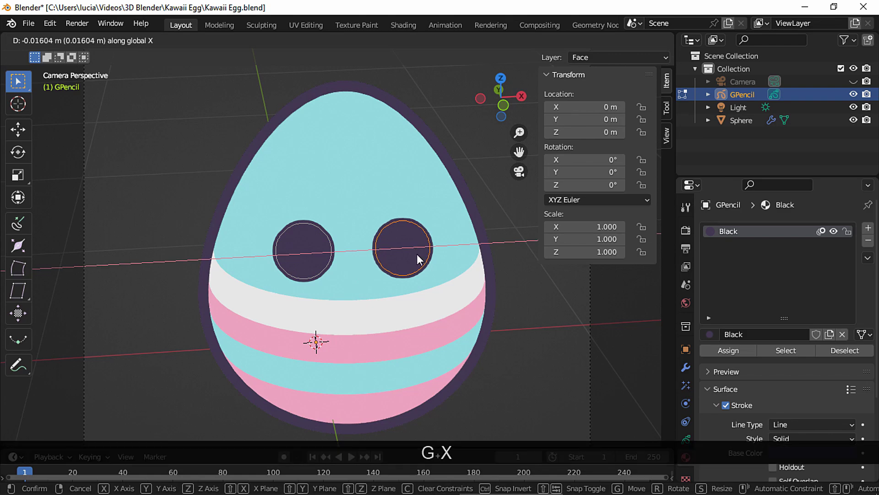
pyautogui.click(417, 255)
# Select both eyes and lower them slightly along Z.
pyautogui.moveTo(536, 288); pyautogui.dragTo(431, 274, button='middle')
pyautogui.click(525, 170)
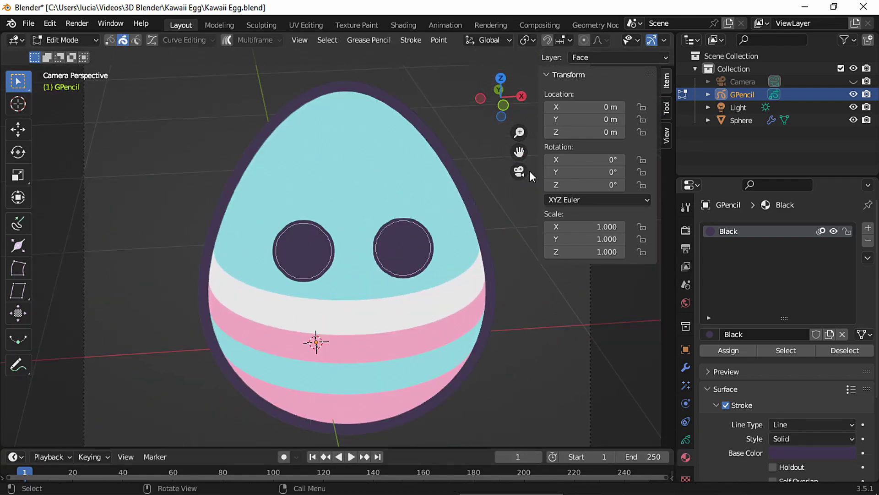
pyautogui.keyDown('shift'); pyautogui.click(391, 265); pyautogui.keyUp('shift')
pyautogui.press('g')
pyautogui.press('z')
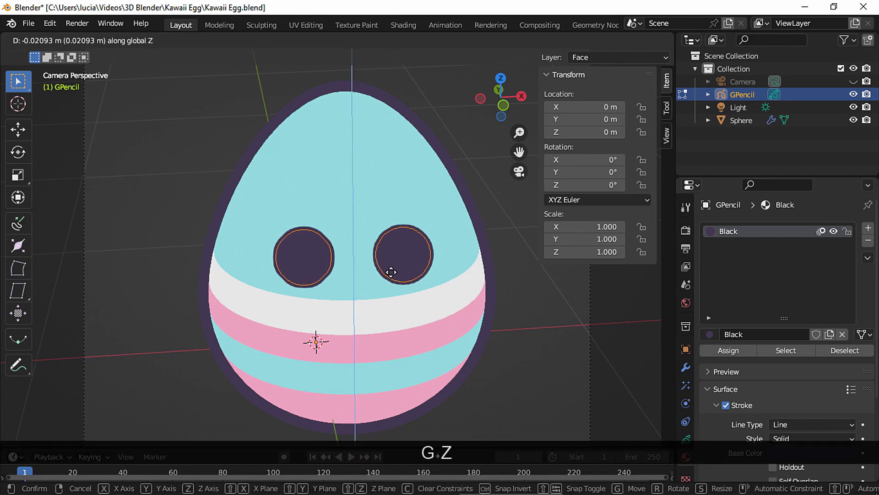
pyautogui.click(391, 273)
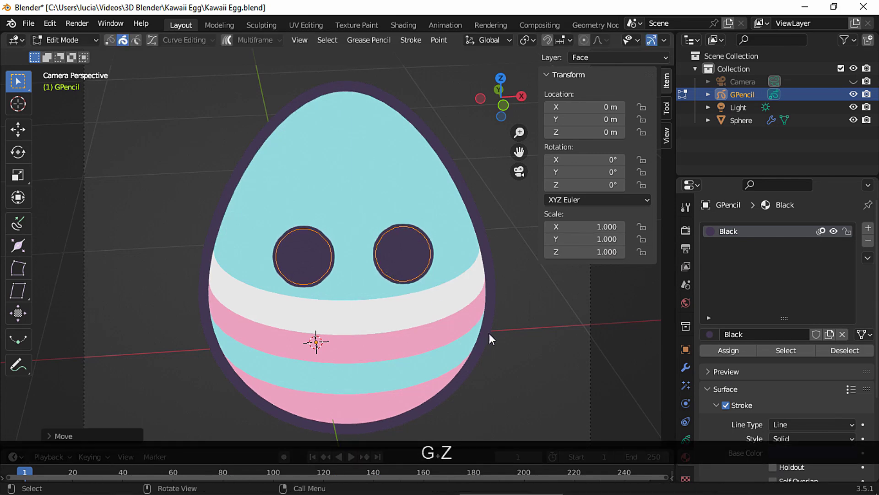
# Return to Draw Mode with the Arc tool.
pyautogui.click(75, 40)
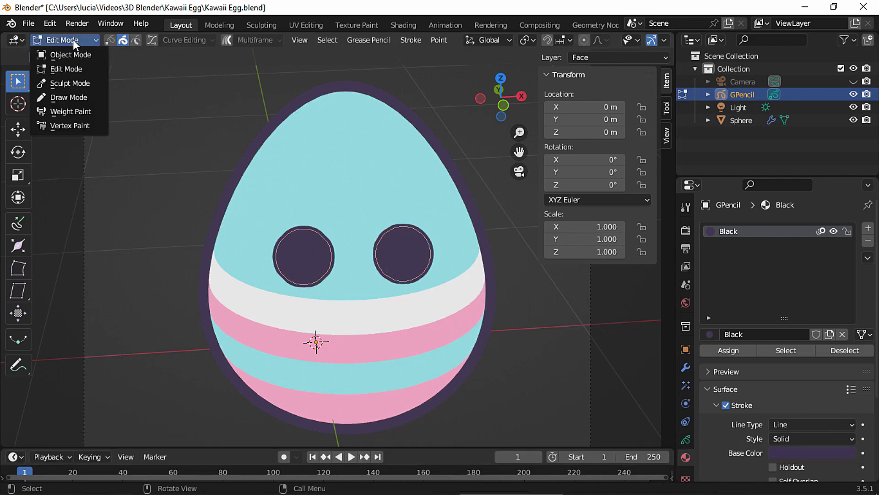
pyautogui.click(70, 98)
pyautogui.click(18, 296)
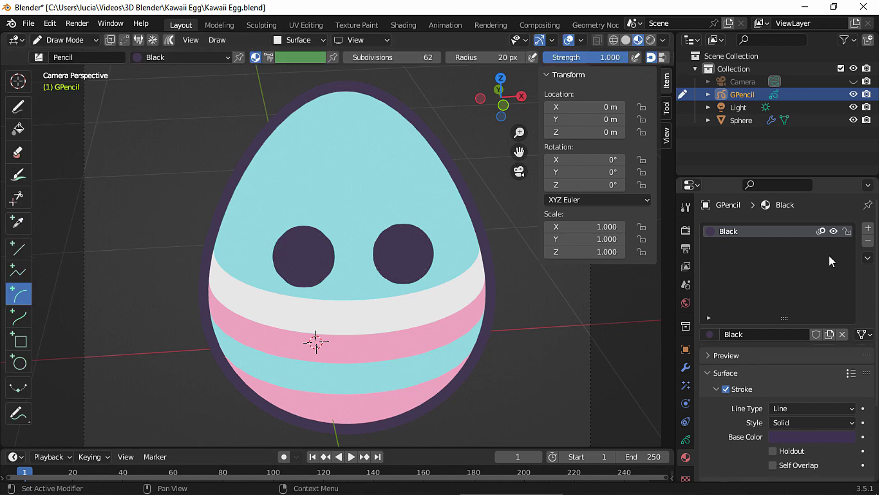
# Add a Dots Stroke material slot coloured 3D324E with Line Type set to Line.
pyautogui.click(868, 227)
pyautogui.click(710, 335)
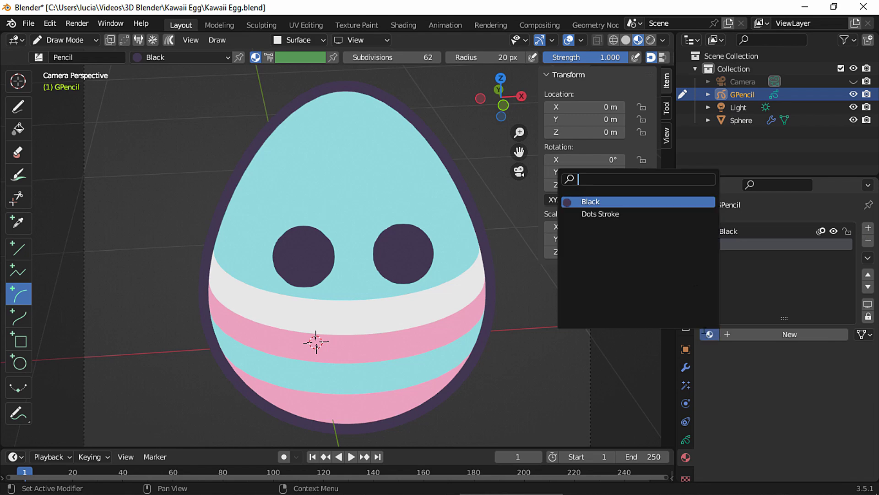
pyautogui.click(636, 214)
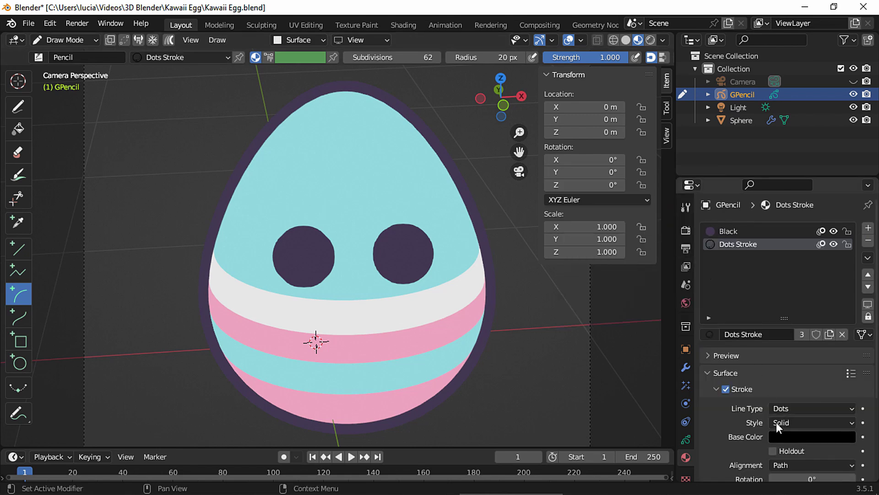
pyautogui.click(792, 435)
pyautogui.click(831, 361)
pyautogui.click(779, 379)
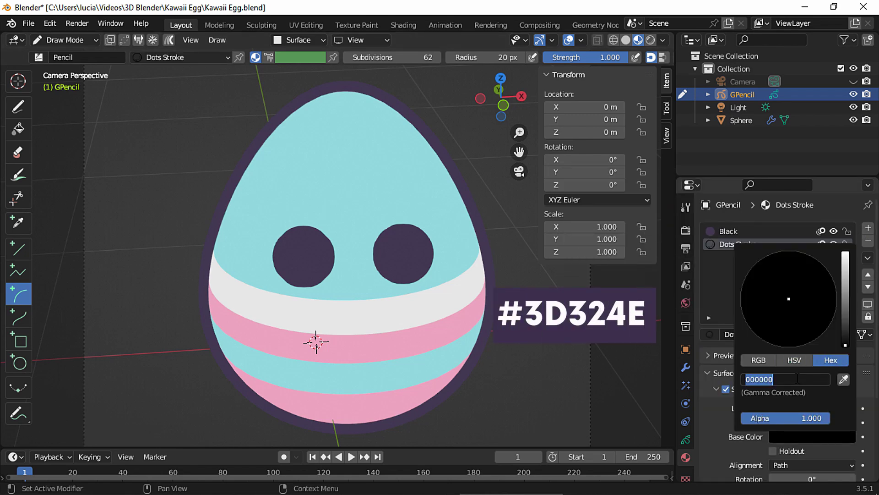
pyautogui.write('3D324E')
pyautogui.press('Return')
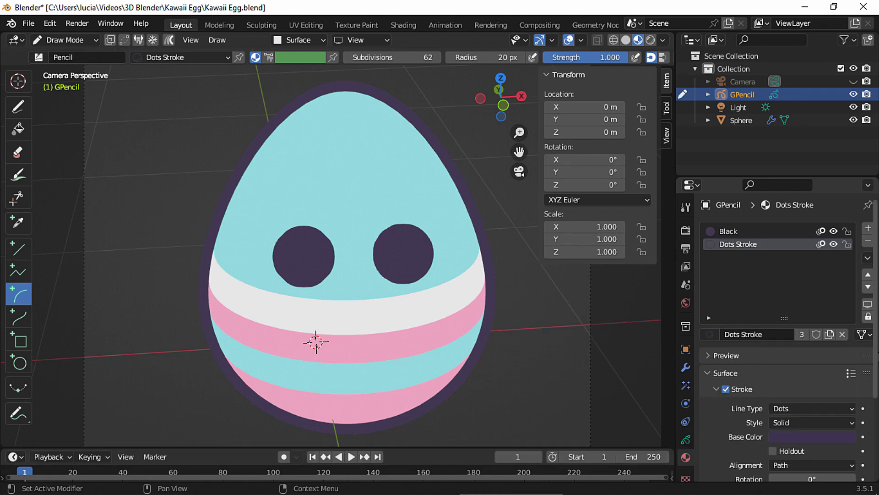
pyautogui.scroll(-4, 733, 403)
pyautogui.click(800, 326)
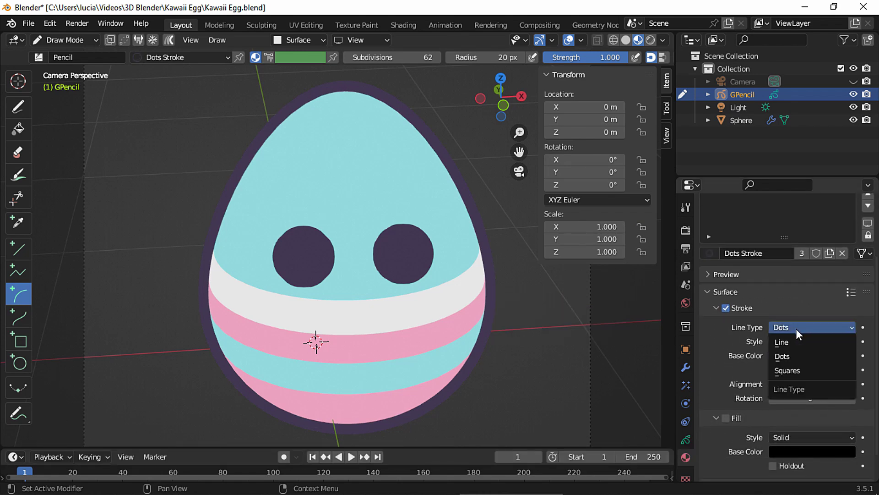
pyautogui.click(794, 342)
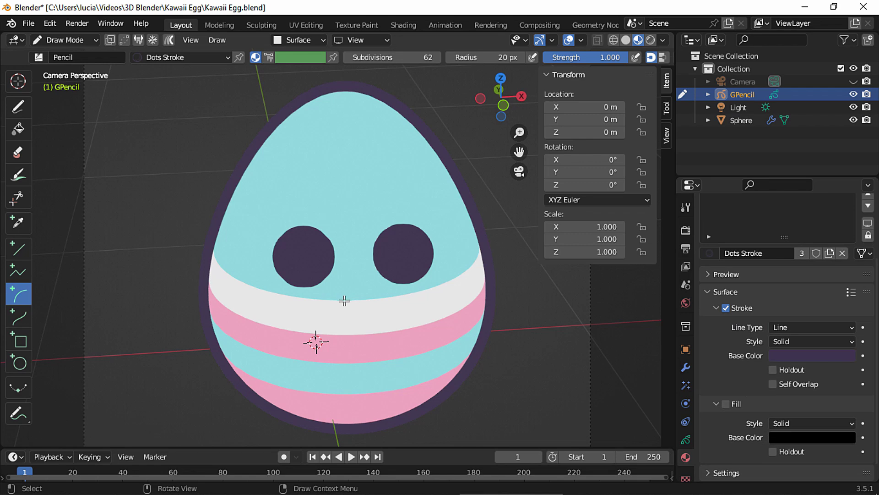
# Draw a flipped arc smile below the eyes, then undo and redraw it once.
pyautogui.moveTo(341, 290); pyautogui.dragTo(370, 289)
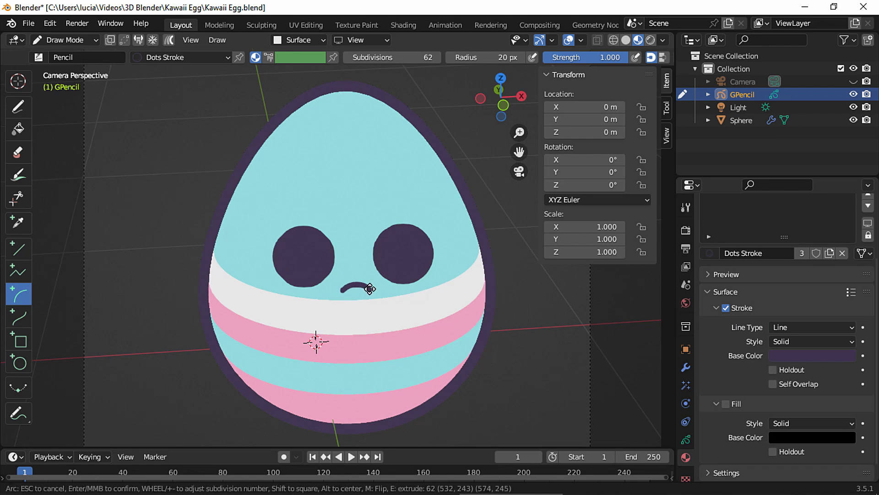
pyautogui.press('m')
pyautogui.press('shift')
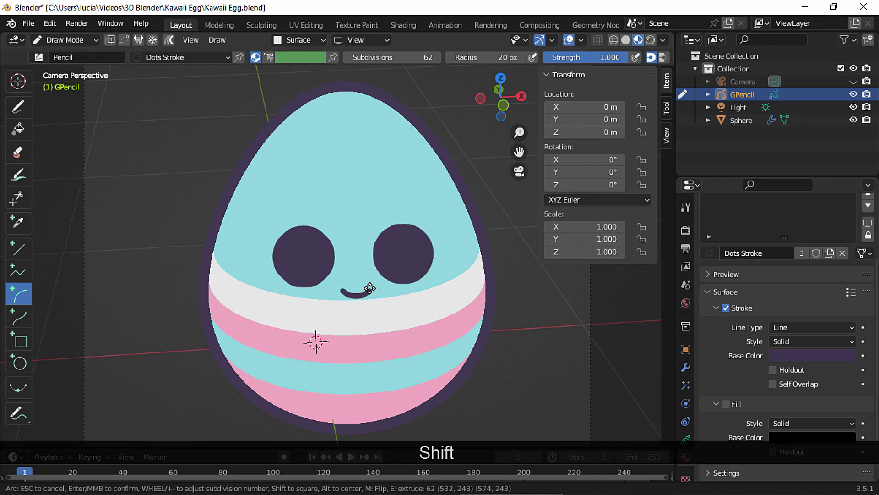
pyautogui.moveTo(370, 288); pyautogui.dragTo(358, 322)
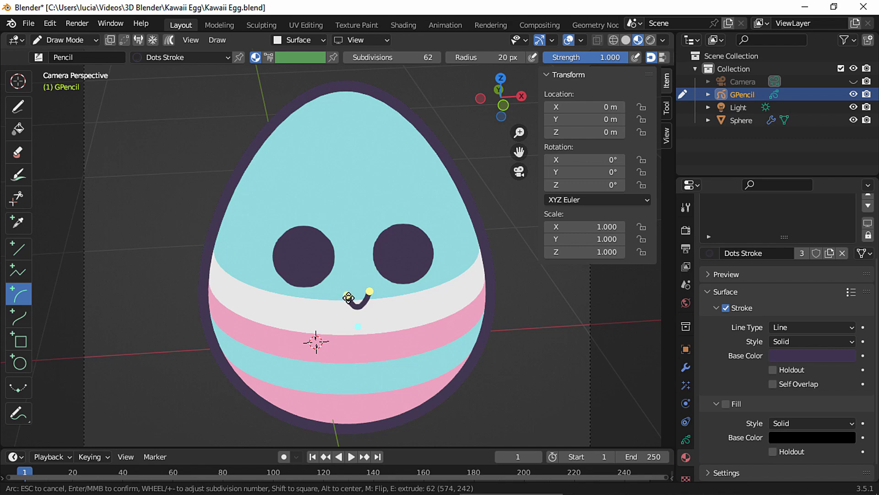
pyautogui.press('Return')
pyautogui.hotkey('ctrl', 'z')
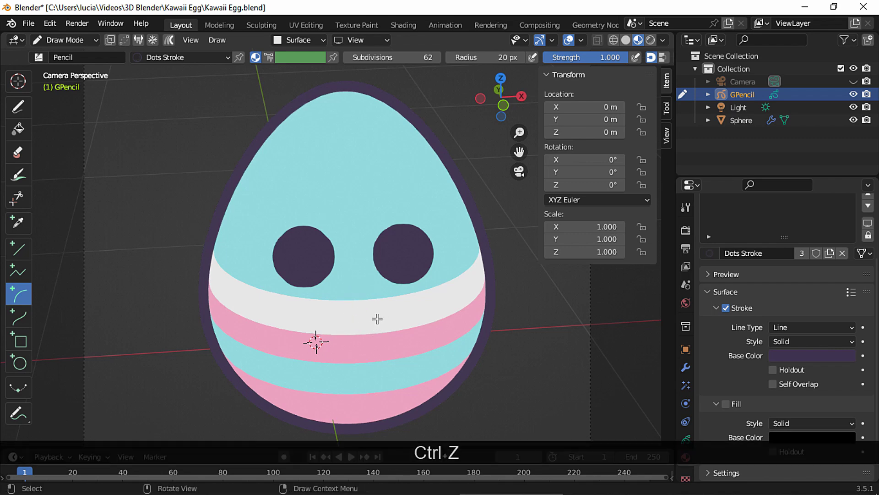
pyautogui.moveTo(341, 292); pyautogui.dragTo(365, 290)
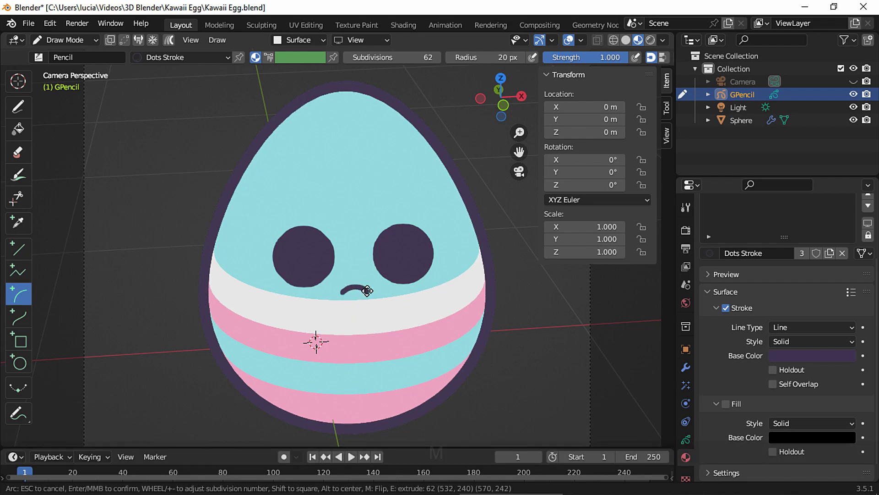
pyautogui.press('m')
pyautogui.press('shift')
pyautogui.press('Return')
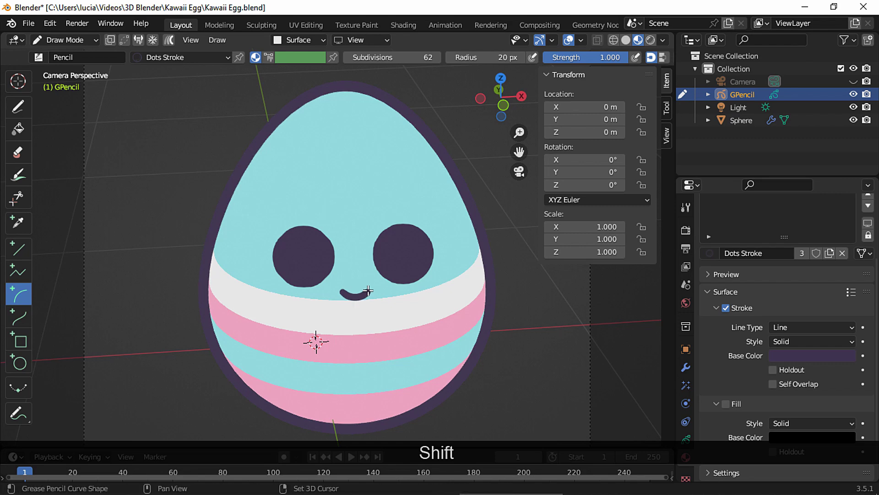
pyautogui.click(70, 39)
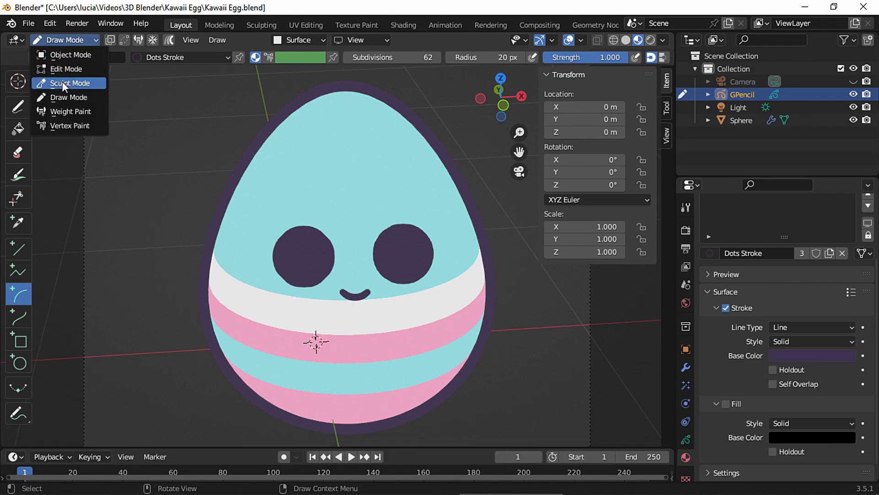
# In Sculpt Mode, push the smile down into a deeper rounded V and reshape its right side.
pyautogui.click(62, 83)
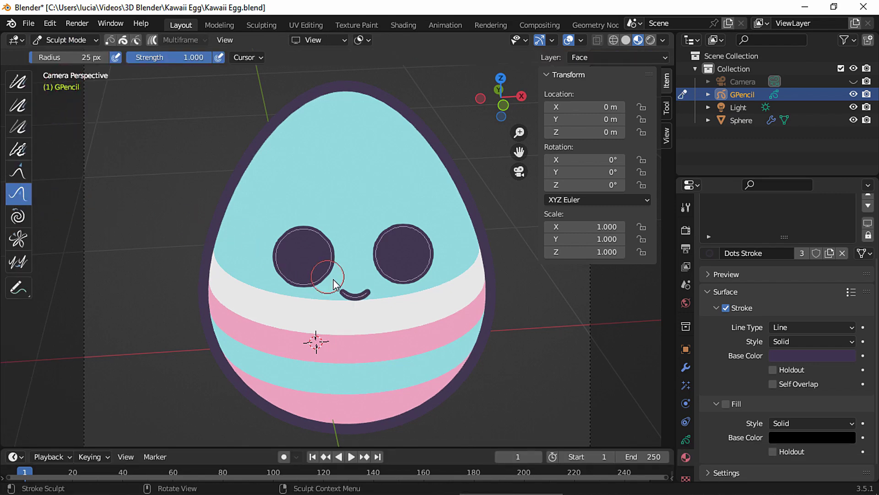
pyautogui.moveTo(353, 294); pyautogui.dragTo(354, 302)
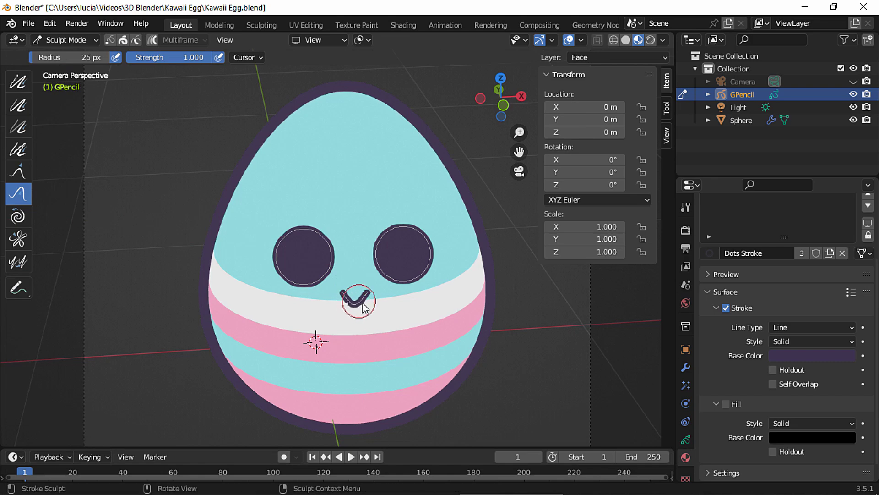
pyautogui.keyDown('ctrl'); pyautogui.moveTo(406, 338); pyautogui.dragTo(426, 318, button='middle'); pyautogui.keyUp('ctrl')
pyautogui.keyDown('shift'); pyautogui.moveTo(426, 318); pyautogui.dragTo(422, 269, button='middle'); pyautogui.keyUp('shift')
pyautogui.keyDown('ctrl'); pyautogui.moveTo(423, 293); pyautogui.dragTo(424, 264, button='middle'); pyautogui.keyUp('ctrl')
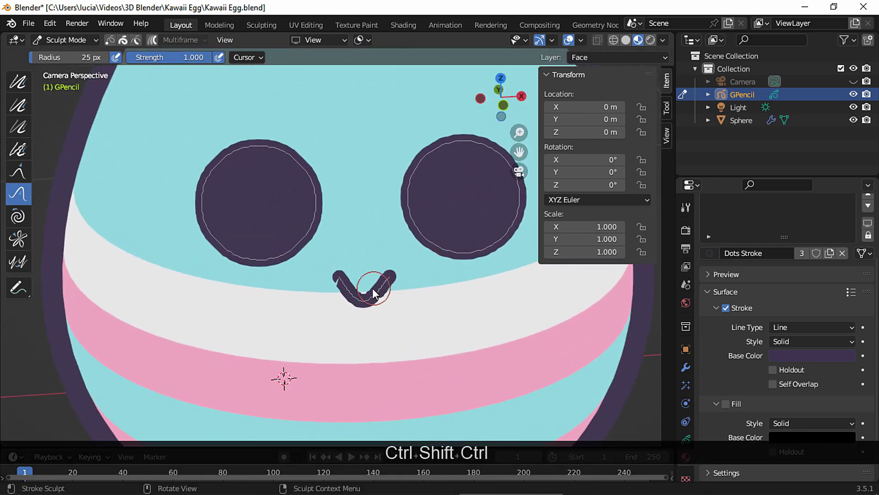
pyautogui.moveTo(373, 289)
pyautogui.mouseDown()
pyautogui.moveTo(385, 275)
pyautogui.moveTo(355, 289)
pyautogui.moveTo(339, 274)
pyautogui.moveTo(372, 286)
pyautogui.mouseUp()
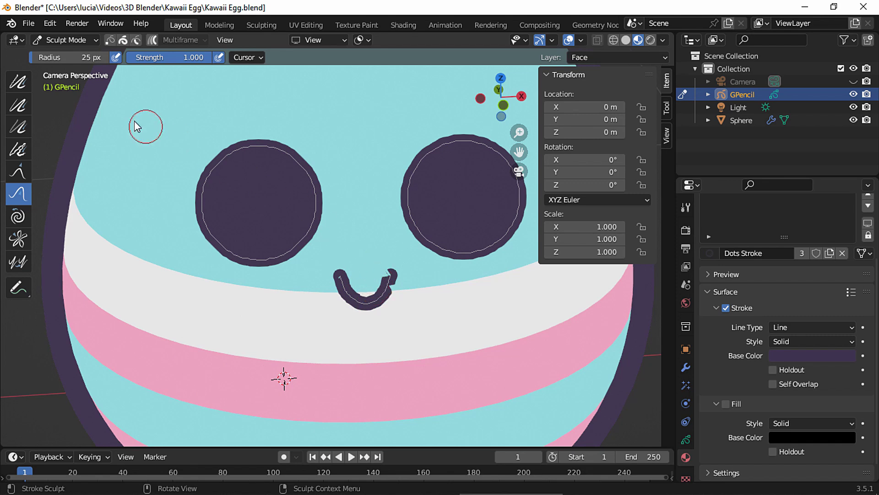
# Smooth the mouth and both eye outlines with the Smooth brush at strength 0.341.
pyautogui.click(18, 82)
pyautogui.moveTo(194, 58); pyautogui.dragTo(136, 58)
pyautogui.moveTo(345, 290)
pyautogui.mouseDown()
pyautogui.moveTo(353, 298)
pyautogui.moveTo(389, 282)
pyautogui.moveTo(351, 300)
pyautogui.moveTo(392, 280)
pyautogui.moveTo(379, 291)
pyautogui.moveTo(341, 293)
pyautogui.mouseUp()
pyautogui.moveTo(308, 201)
pyautogui.mouseDown()
pyautogui.moveTo(317, 173)
pyautogui.moveTo(250, 139)
pyautogui.mouseUp()
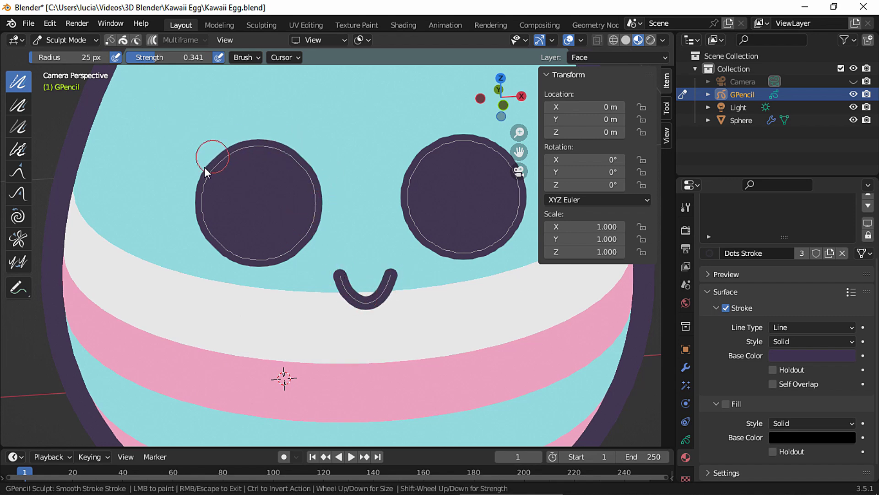
pyautogui.moveTo(278, 262)
pyautogui.mouseDown()
pyautogui.moveTo(327, 231)
pyautogui.moveTo(290, 148)
pyautogui.moveTo(200, 205)
pyautogui.moveTo(239, 264)
pyautogui.moveTo(275, 264)
pyautogui.mouseUp()
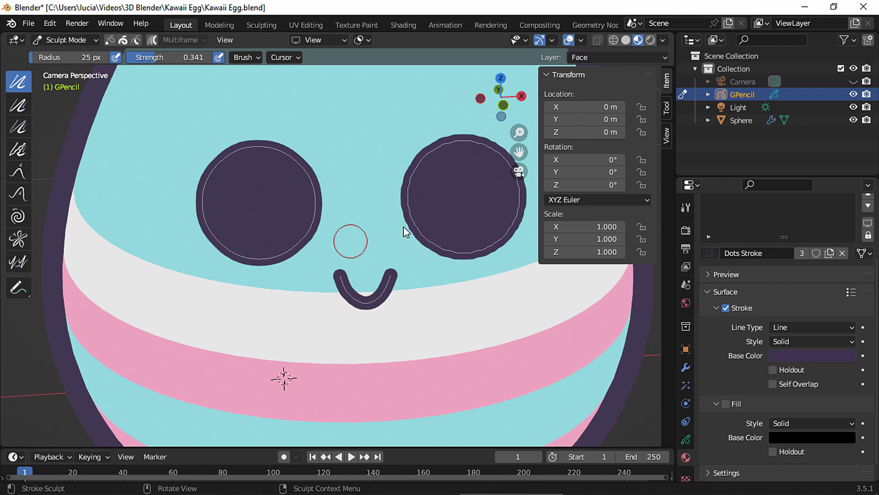
pyautogui.moveTo(407, 206); pyautogui.dragTo(412, 181)
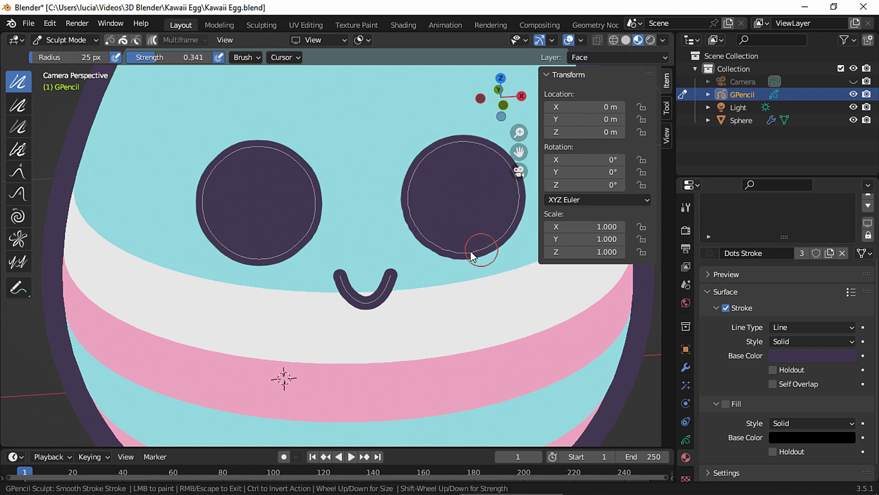
pyautogui.moveTo(471, 251)
pyautogui.mouseDown()
pyautogui.moveTo(407, 221)
pyautogui.moveTo(433, 267)
pyautogui.moveTo(426, 261)
pyautogui.mouseUp()
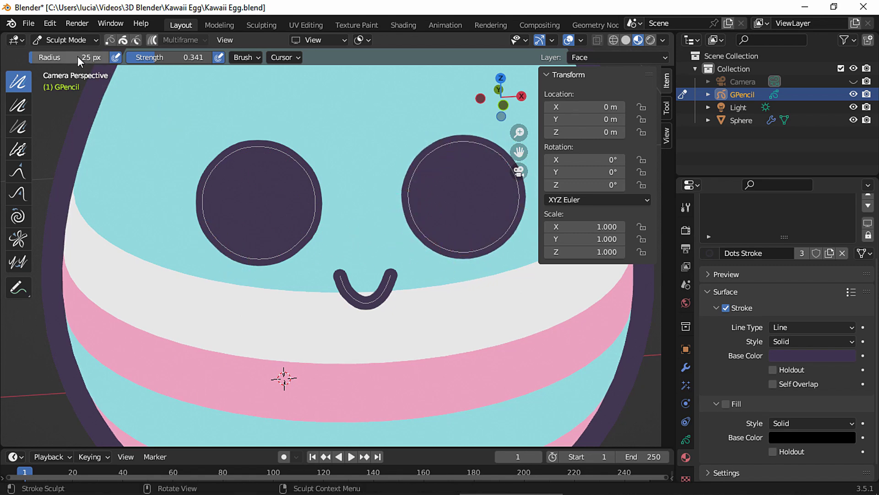
# In Edit Mode, raise the mouth stroke slightly along the Z axis.
pyautogui.click(75, 36)
pyautogui.click(64, 65)
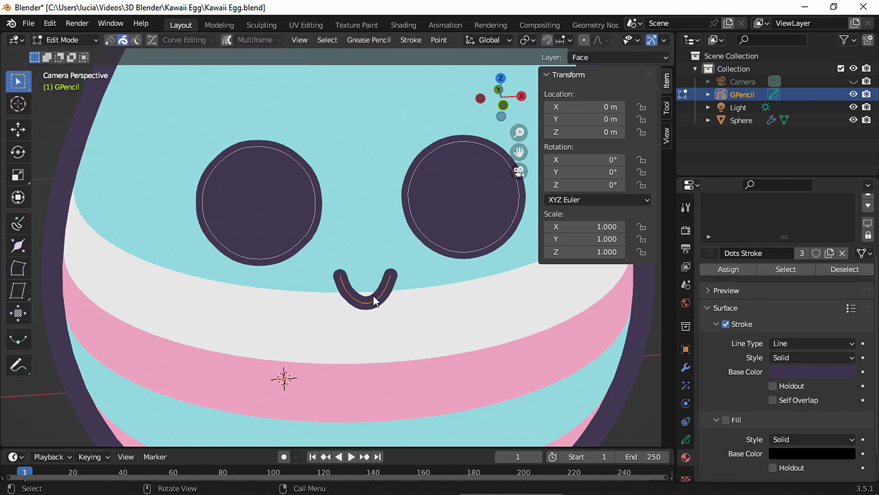
pyautogui.press('g')
pyautogui.press('z')
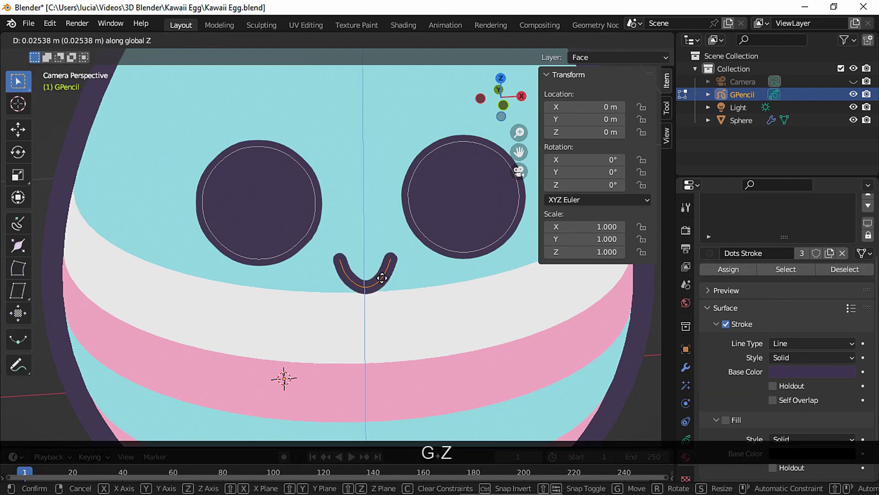
pyautogui.click(384, 279)
# Hide the viewport overlays to preview the face cleanly.
pyautogui.keyDown('ctrl'); pyautogui.scroll(-5, 377, 299); pyautogui.keyUp('ctrl')
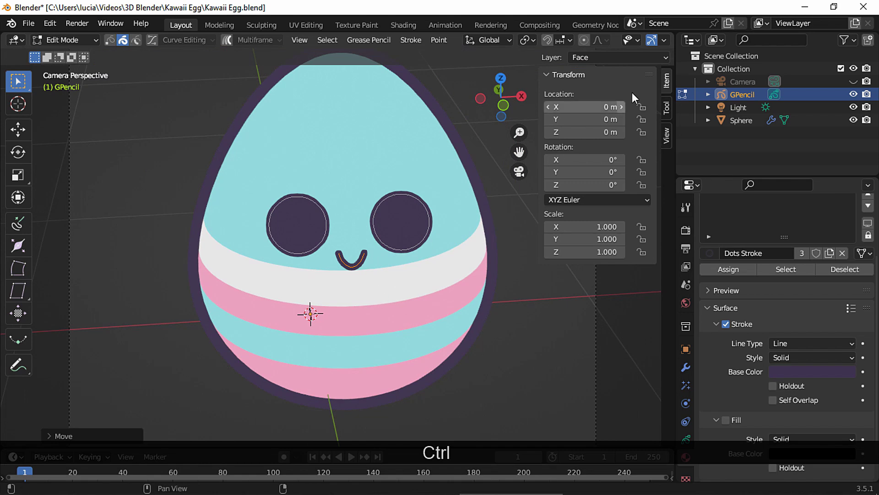
pyautogui.keyDown('ctrl'); pyautogui.scroll(-3, 655, 39); pyautogui.keyUp('ctrl')
pyautogui.click(623, 40)
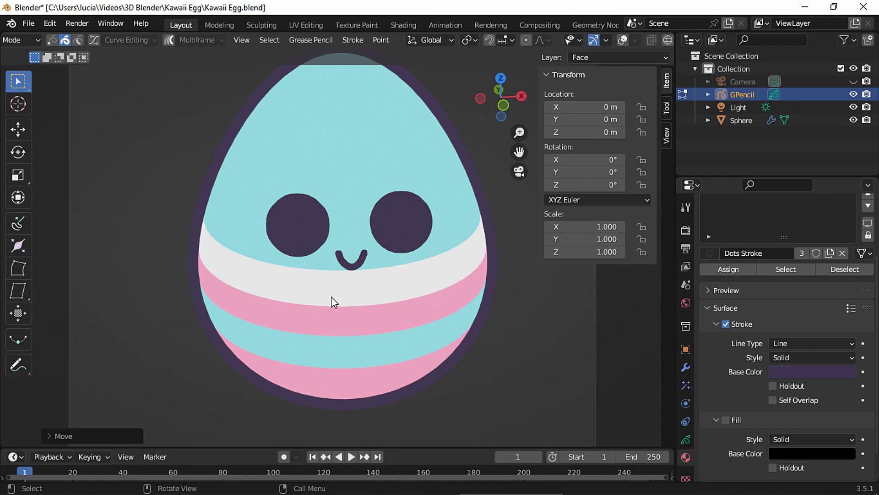
pyautogui.scroll(3, 331, 296)
pyautogui.keyDown('ctrl'); pyautogui.scroll(3, 198, 41); pyautogui.keyUp('ctrl')
# Return the grease pencil to Draw Mode and save the file.
pyautogui.click(86, 40)
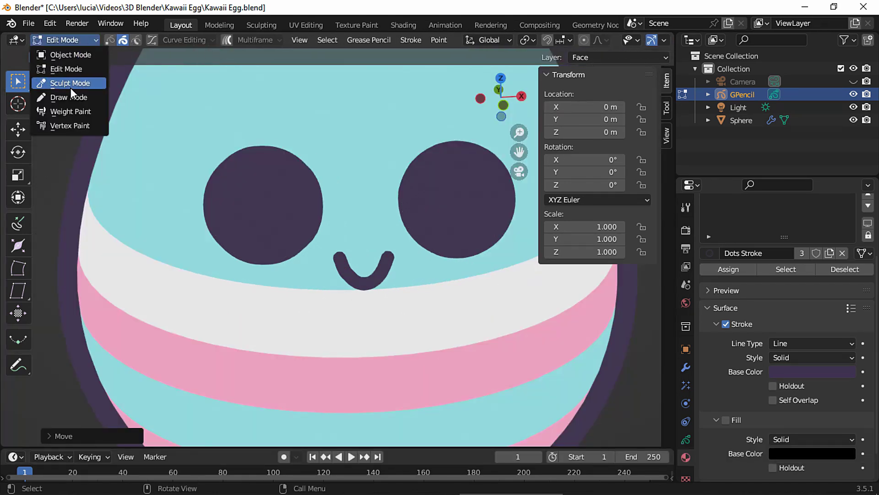
pyautogui.click(70, 96)
pyautogui.scroll(-2, 450, 279)
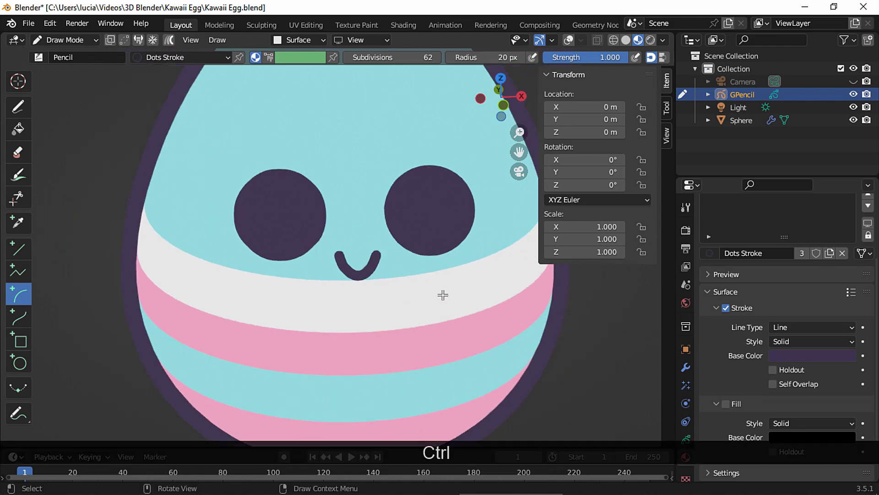
pyautogui.hotkey('ctrl', 's')
pyautogui.scroll(5, 735, 405)
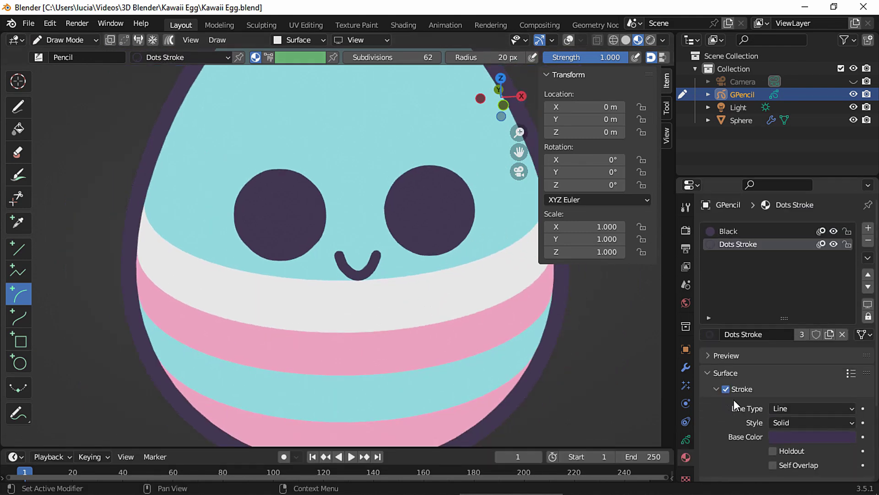
# Add new Material.002 with its stroke colour sampled from the white stripe (#FAFAFA).
pyautogui.click(868, 228)
pyautogui.click(763, 334)
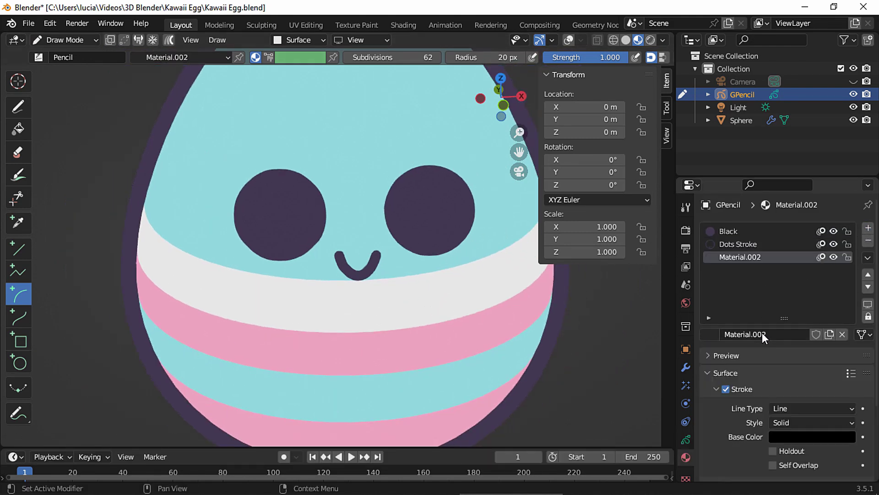
pyautogui.scroll(-3, 720, 408)
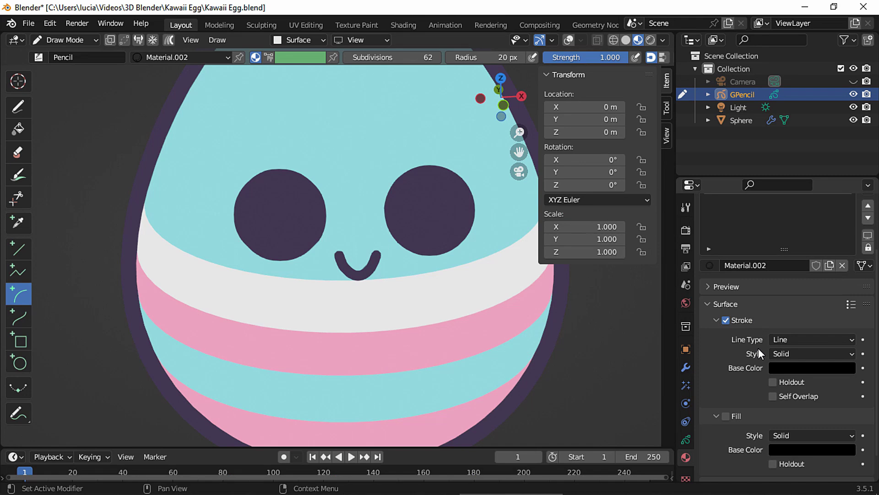
pyautogui.click(798, 368)
pyautogui.click(843, 310)
pyautogui.click(498, 281)
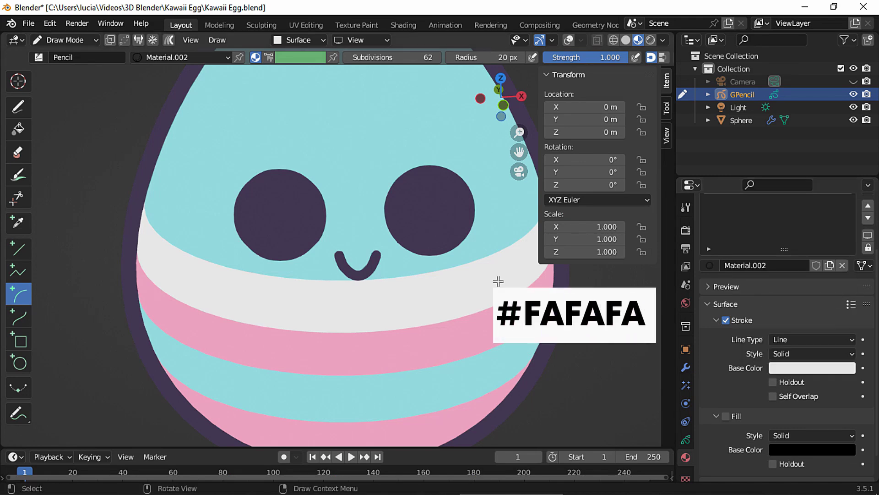
pyautogui.scroll(3, 723, 427)
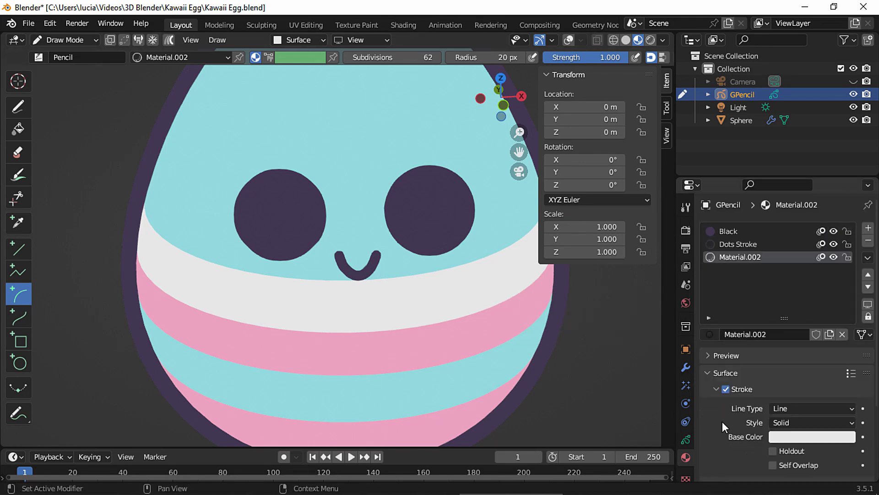
# Add a new grease-pencil layer named 'Eyes Highlights'.
pyautogui.click(686, 440)
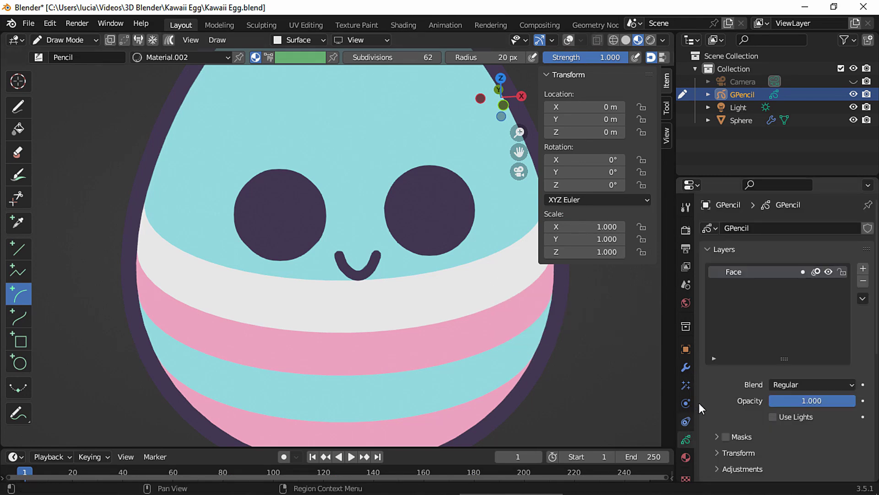
pyautogui.click(862, 268)
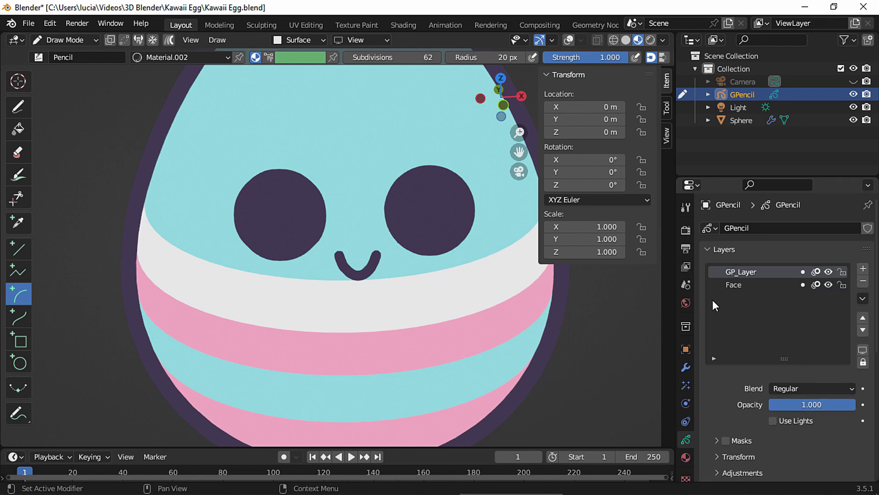
pyautogui.write('Eyes Hig')
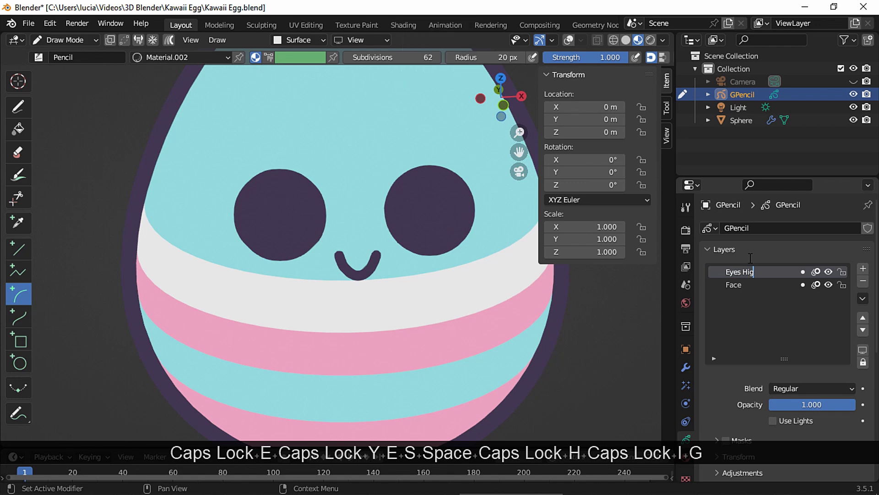
pyautogui.write('hlights')
pyautogui.press('Return')
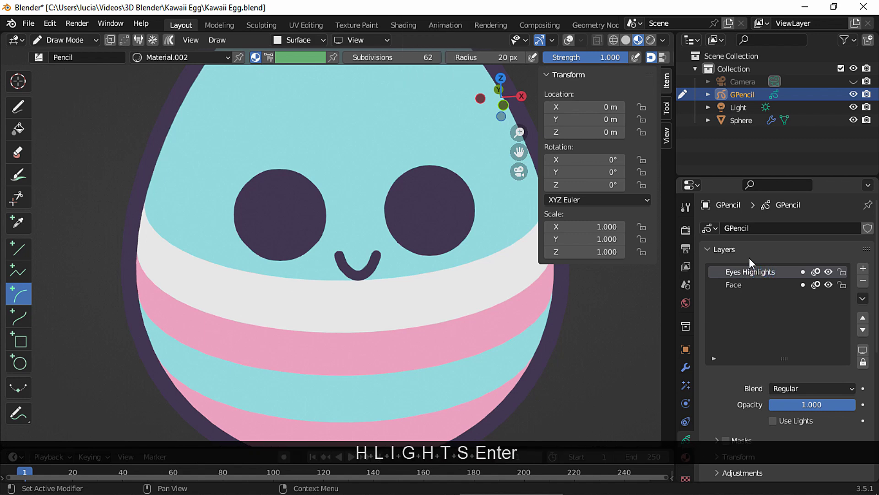
# Set Stroke Placement to Stroke and paint 51 px white highlights in both eyes.
pyautogui.click(306, 40)
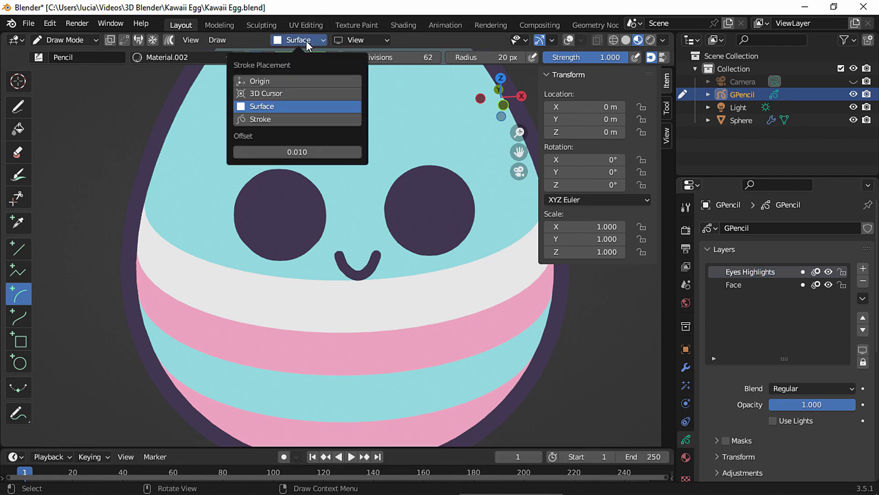
pyautogui.click(273, 115)
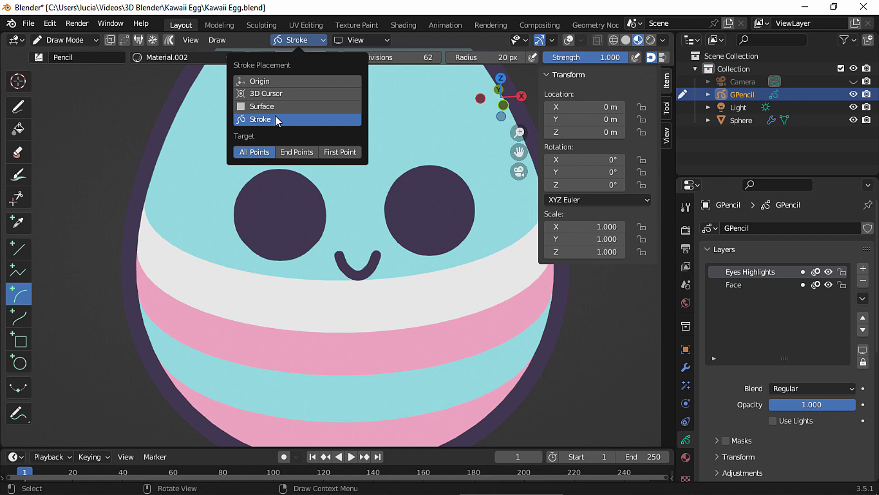
pyautogui.click(21, 109)
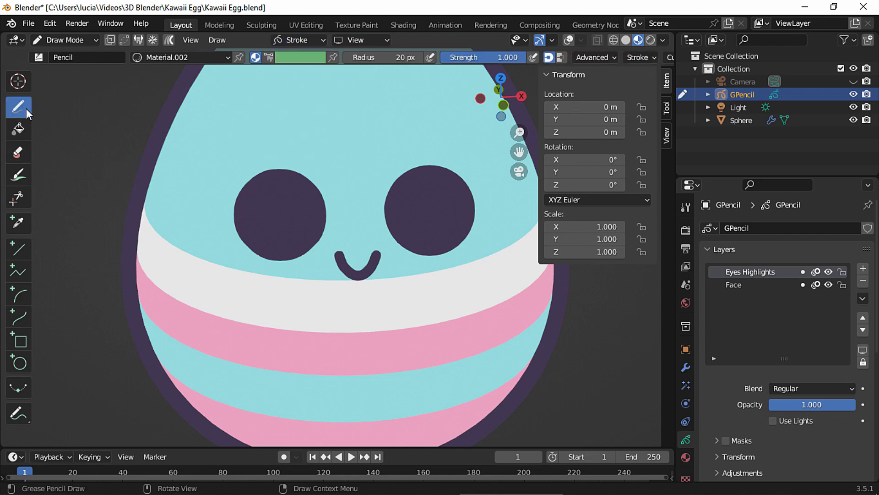
pyautogui.press('f')
pyautogui.click(261, 219)
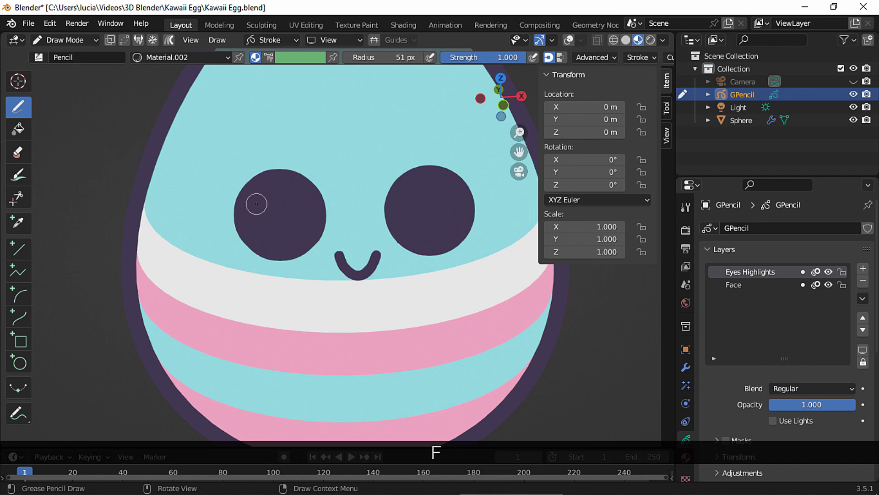
pyautogui.moveTo(256, 203); pyautogui.dragTo(258, 205)
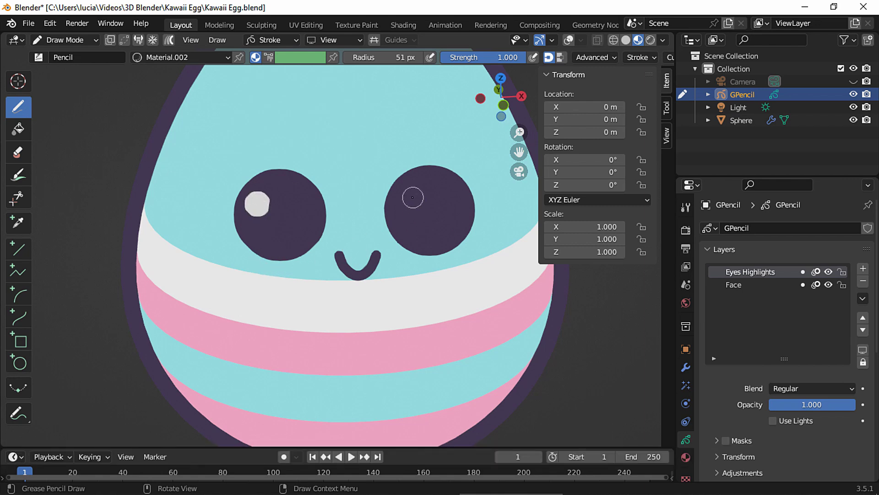
pyautogui.moveTo(411, 198); pyautogui.dragTo(410, 200)
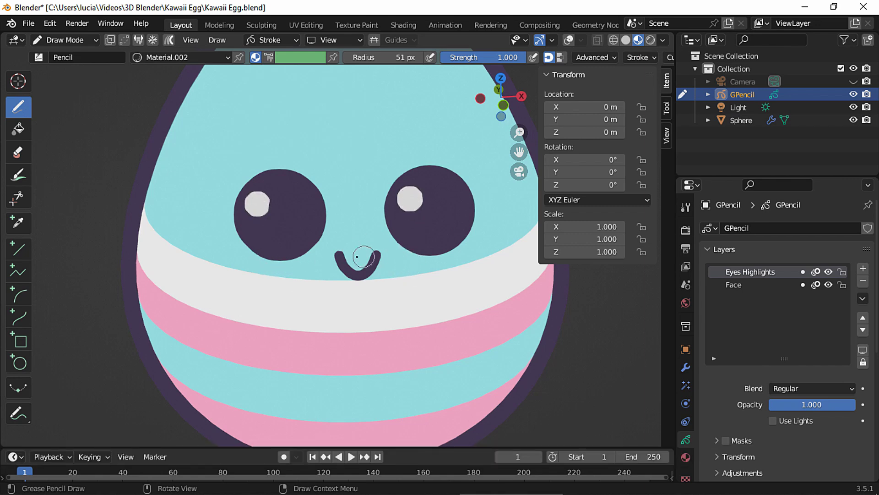
# Paint smaller 33 px highlight dots in the left and right eyes.
pyautogui.press('f')
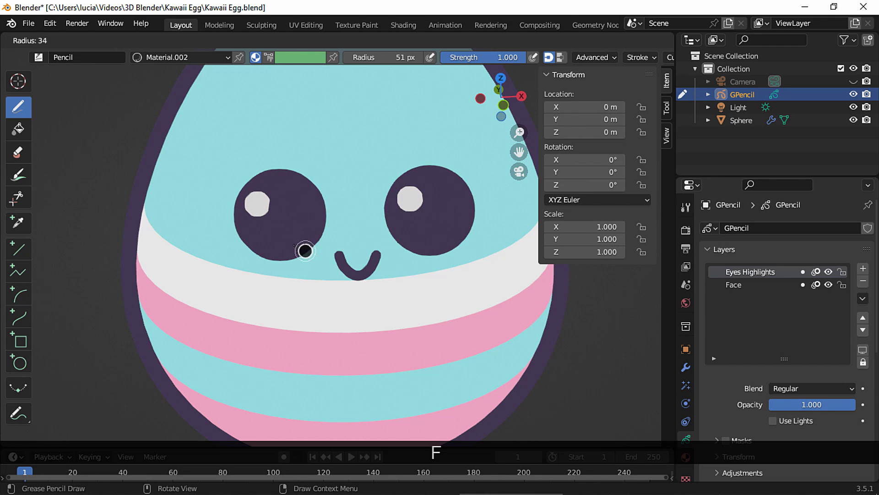
pyautogui.click(305, 251)
pyautogui.click(266, 231)
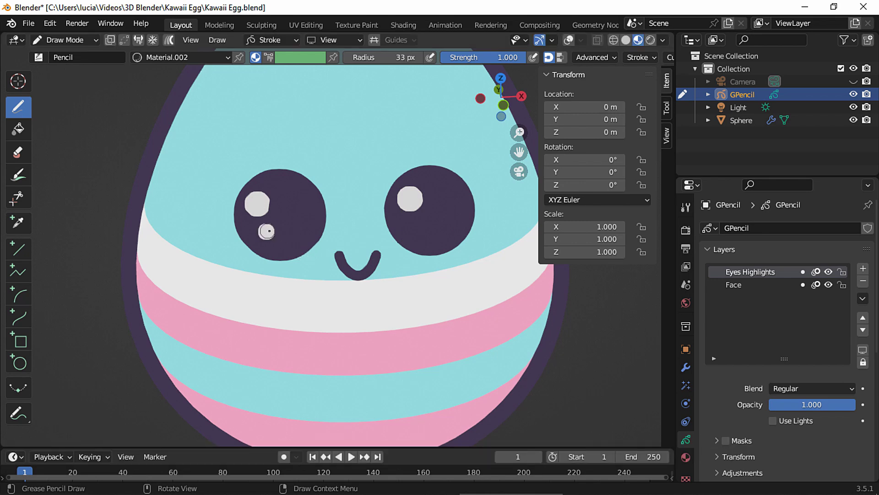
pyautogui.click(411, 228)
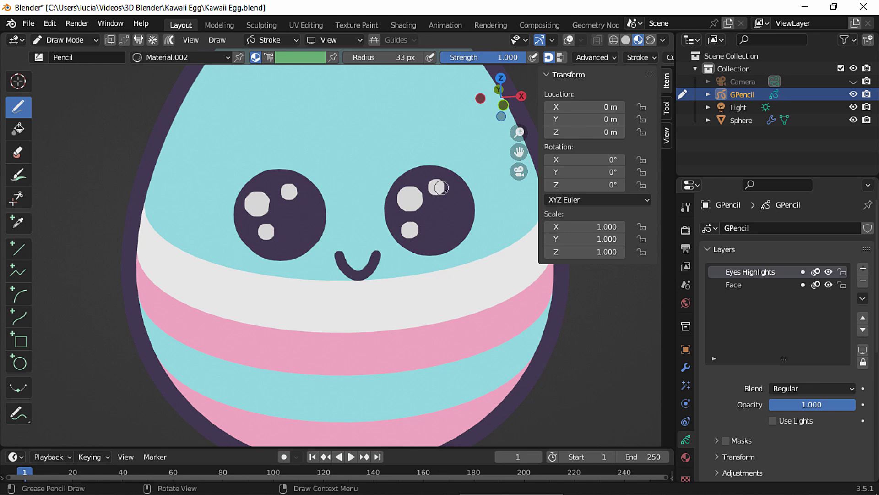
# Add a tiny 19 px highlight dot, then shrink the brush to 13 px for the crosses.
pyautogui.press('f')
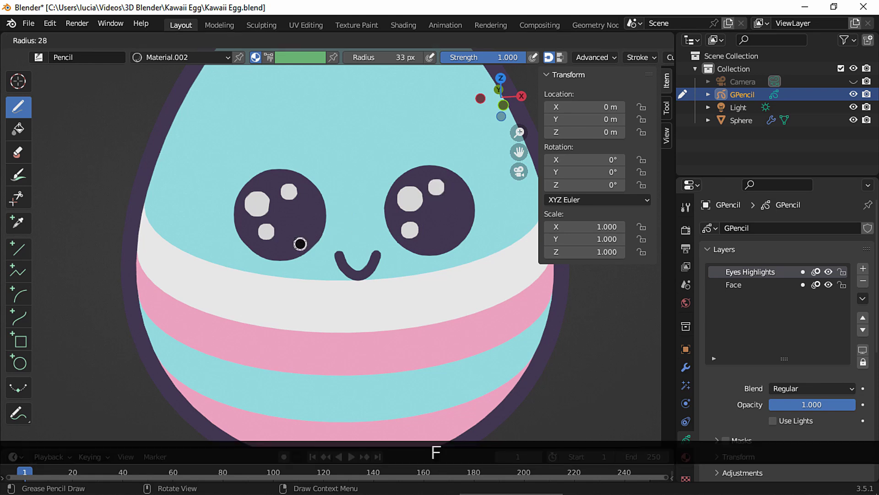
pyautogui.click(293, 238)
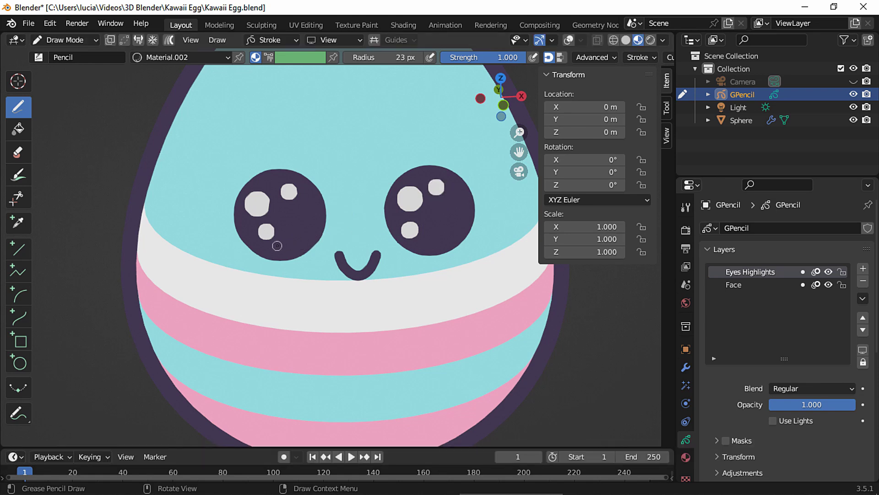
pyautogui.press('f')
pyautogui.click(276, 246)
pyautogui.click(274, 248)
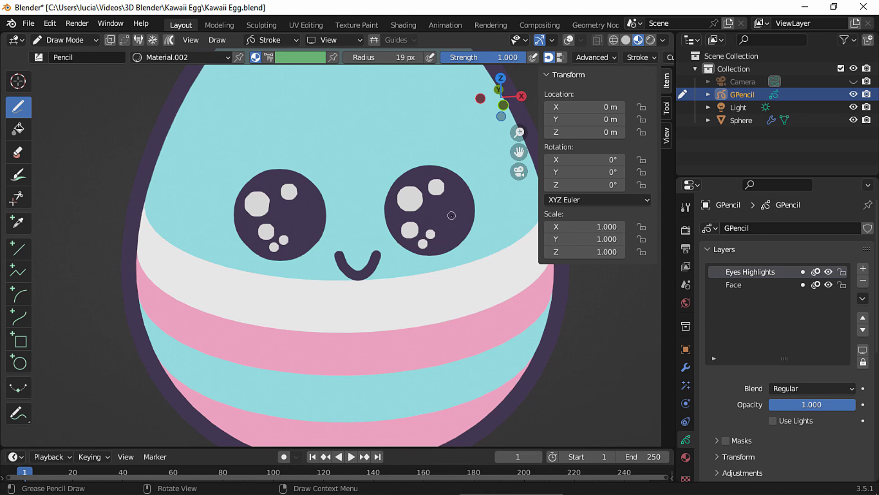
pyautogui.press('f')
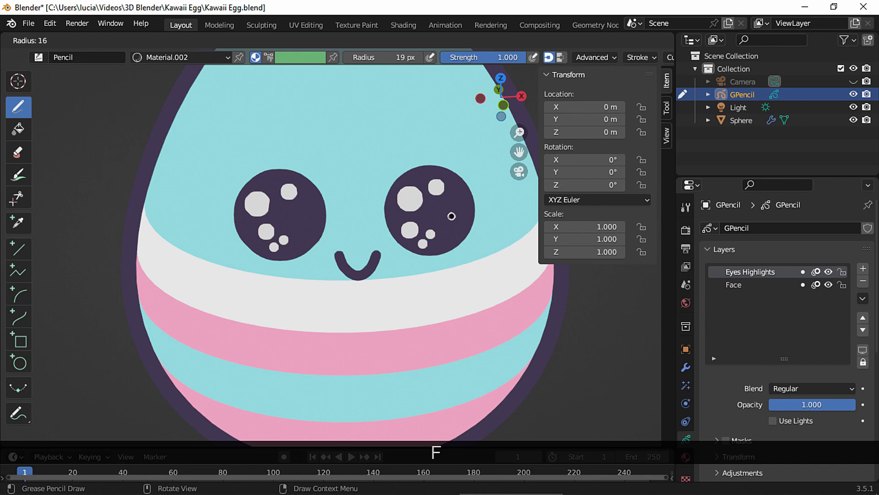
pyautogui.click(450, 209)
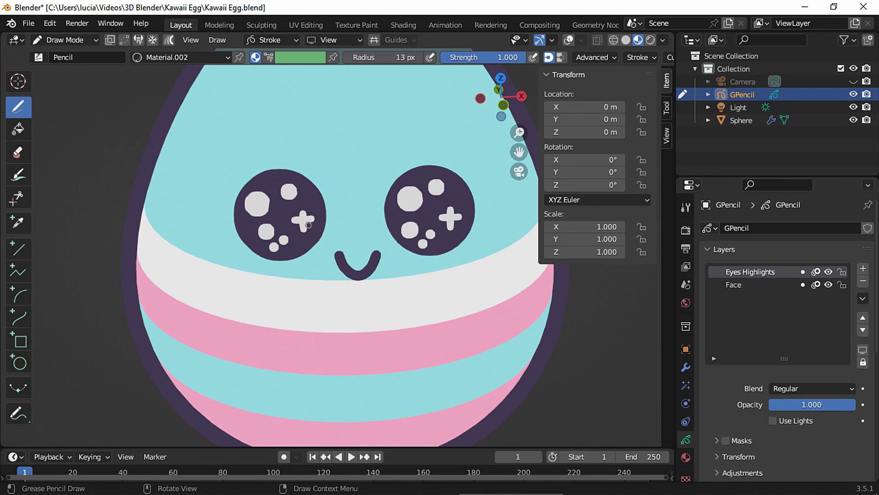
pyautogui.keyDown('ctrl'); pyautogui.moveTo(304, 257); pyautogui.dragTo(426, 239, button='middle'); pyautogui.keyUp('ctrl')
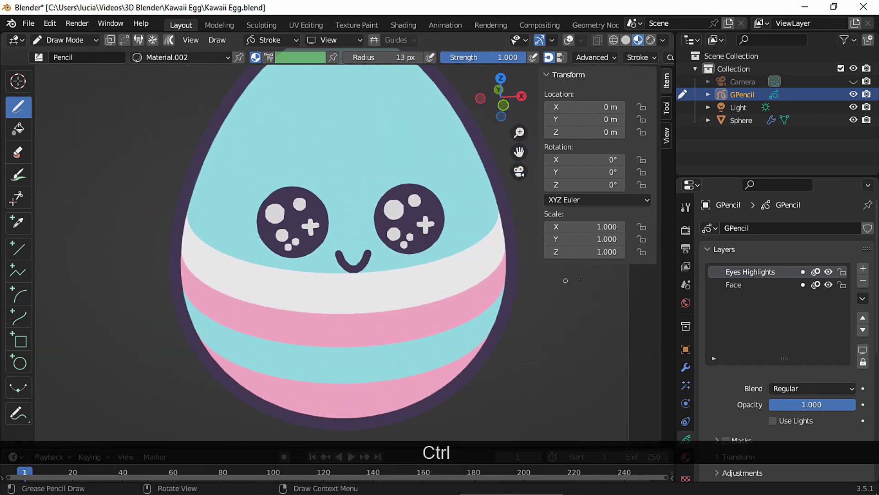
# Add another grease-pencil layer named 'Highlights'.
pyautogui.click(862, 270)
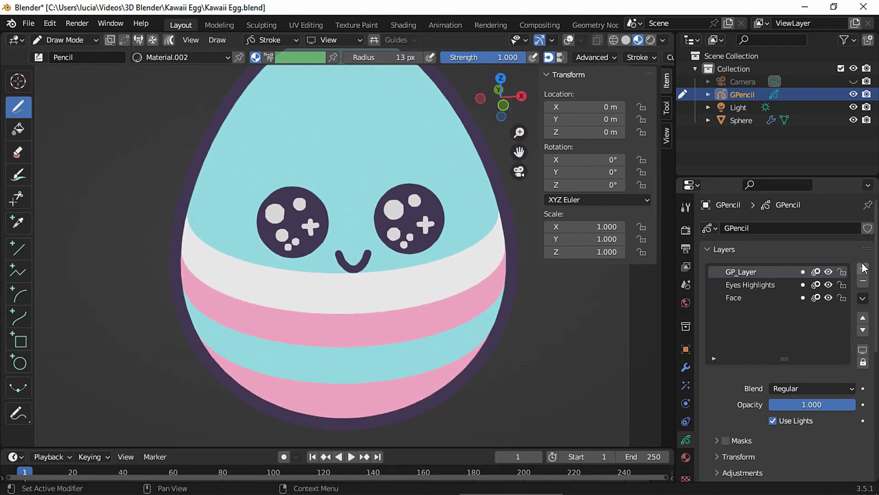
pyautogui.doubleClick(747, 271)
pyautogui.write('Hi')
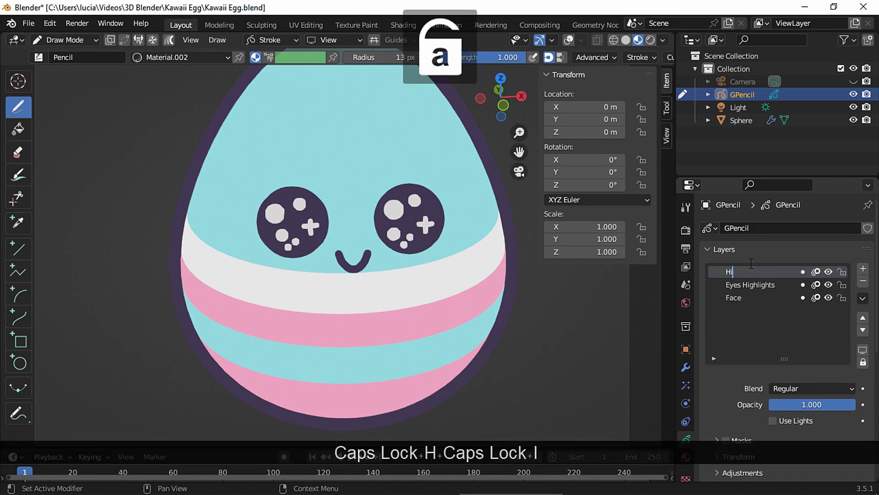
pyautogui.write('ghlights')
pyautogui.press('Return')
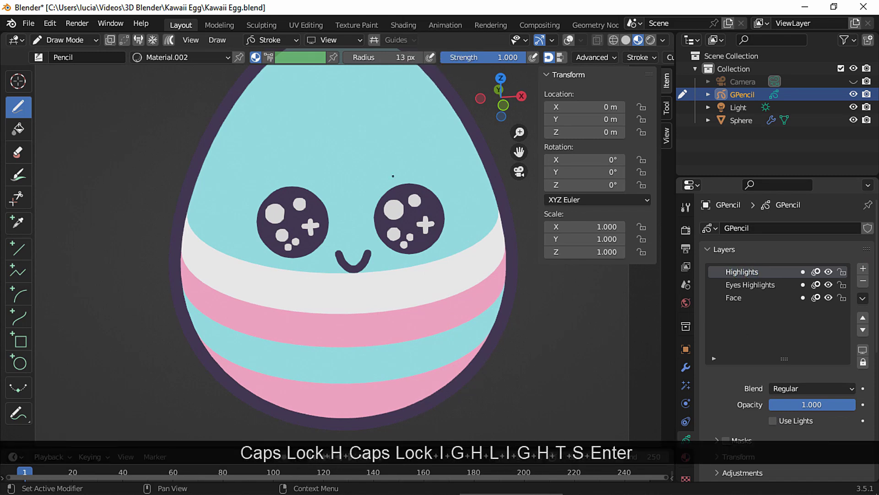
# Set Stroke Placement to Surface so strokes project onto the egg.
pyautogui.click(277, 36)
pyautogui.click(238, 105)
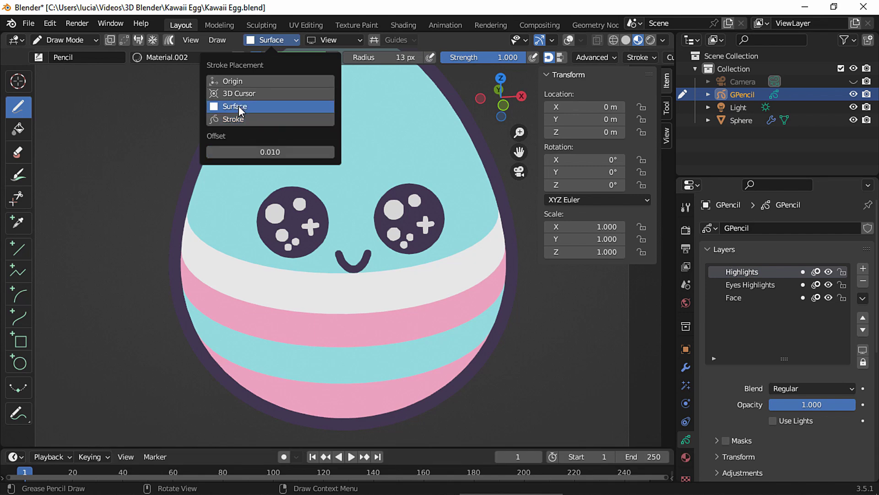
pyautogui.keyDown('ctrl'); pyautogui.moveTo(359, 195); pyautogui.dragTo(339, 222, button='middle'); pyautogui.keyUp('ctrl')
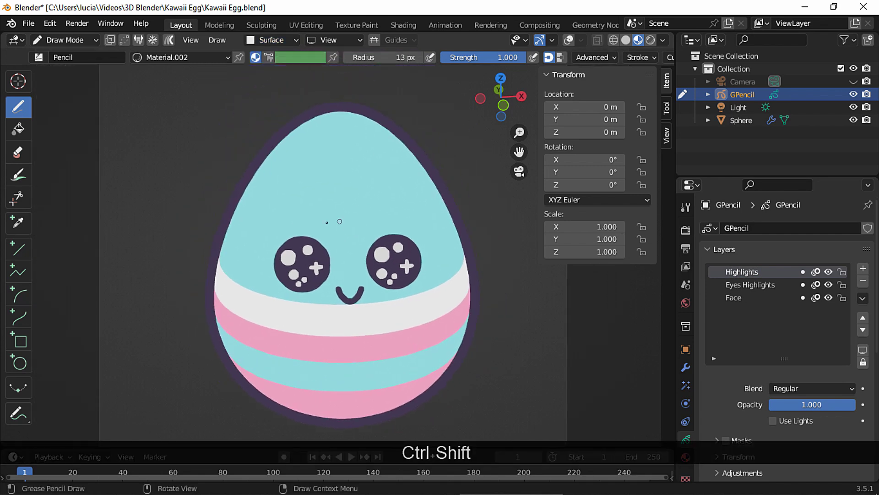
# With a 68 px brush, draw two curved highlight streaks on the egg's upper-left side.
pyautogui.press('f')
pyautogui.click(330, 202)
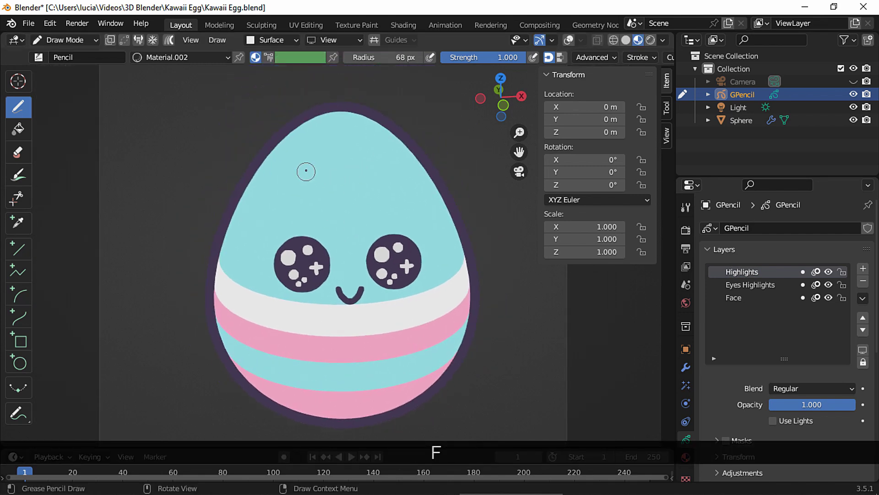
pyautogui.moveTo(271, 185)
pyautogui.keyDown('shift'); pyautogui.mouseDown()
pyautogui.moveTo(329, 129)
pyautogui.moveTo(320, 140)
pyautogui.mouseUp(); pyautogui.keyUp('shift')
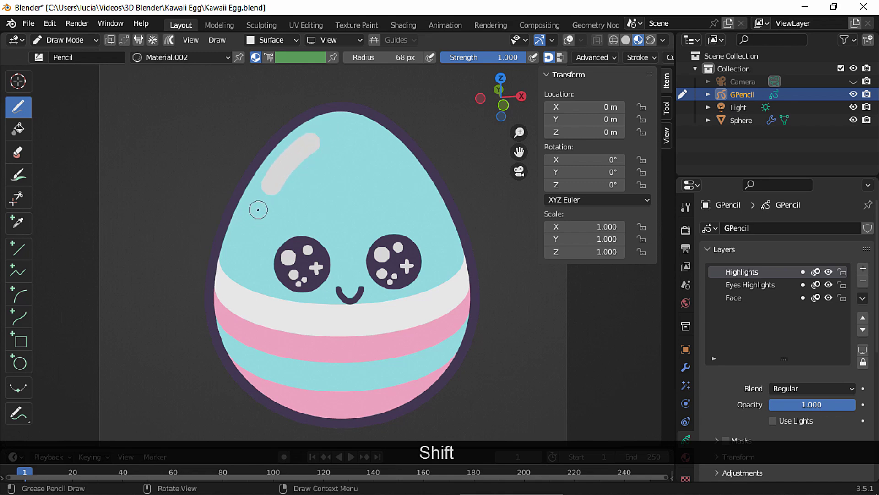
pyautogui.moveTo(256, 230)
pyautogui.keyDown('shift'); pyautogui.mouseDown()
pyautogui.moveTo(243, 231)
pyautogui.moveTo(236, 260)
pyautogui.mouseUp(); pyautogui.keyUp('shift')
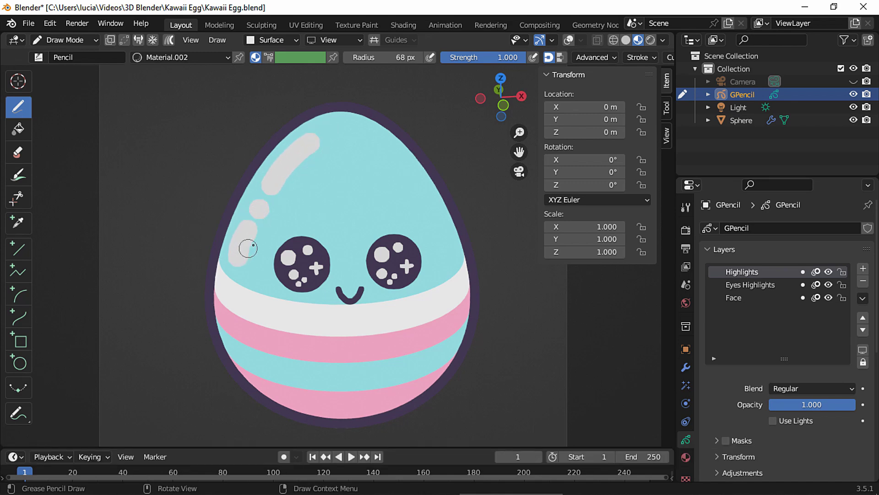
# Set Material.002's stroke colour to #F1F1F1.
pyautogui.click(686, 457)
pyautogui.click(791, 438)
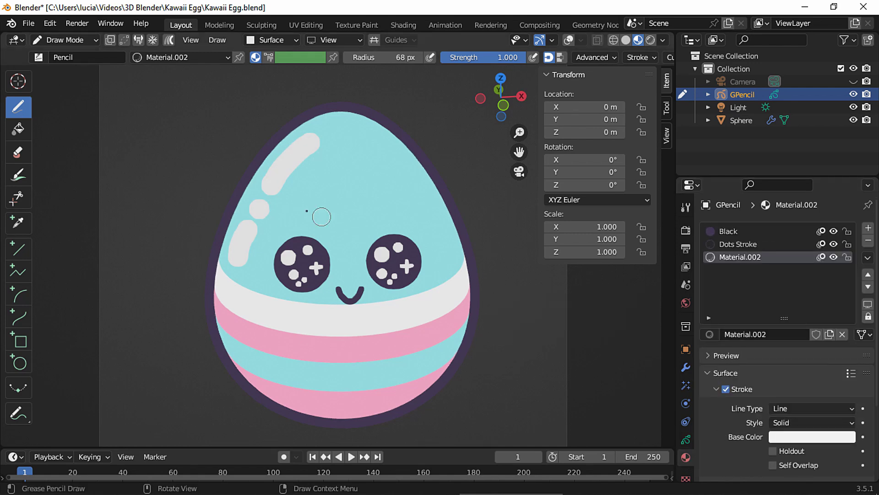
pyautogui.click(73, 40)
# In Sculpt Mode, smooth the highlight streaks, lock the Face layer, and smooth the eye highlights.
pyautogui.click(85, 83)
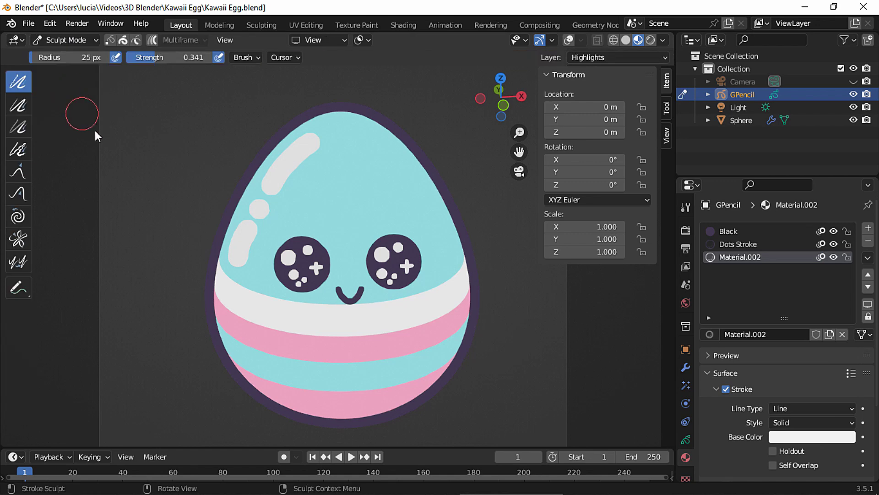
pyautogui.moveTo(297, 155)
pyautogui.mouseDown()
pyautogui.moveTo(304, 151)
pyautogui.moveTo(235, 248)
pyautogui.moveTo(250, 232)
pyautogui.mouseUp()
pyautogui.click(685, 440)
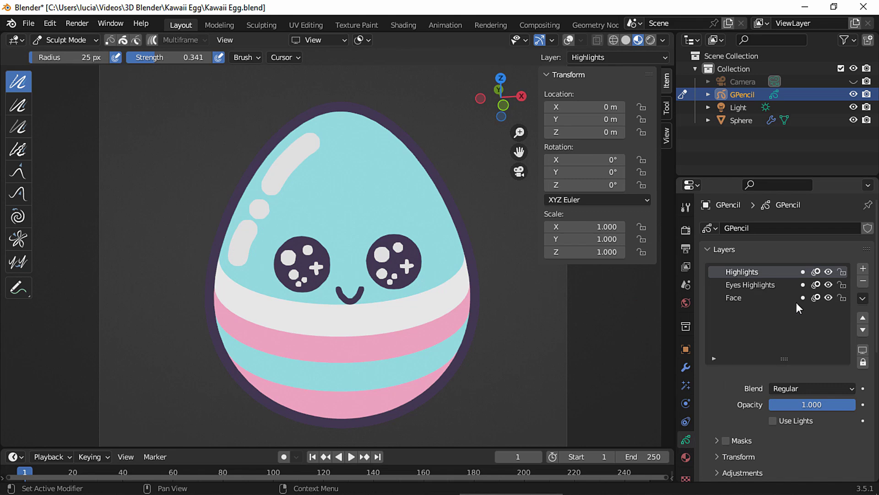
pyautogui.click(842, 298)
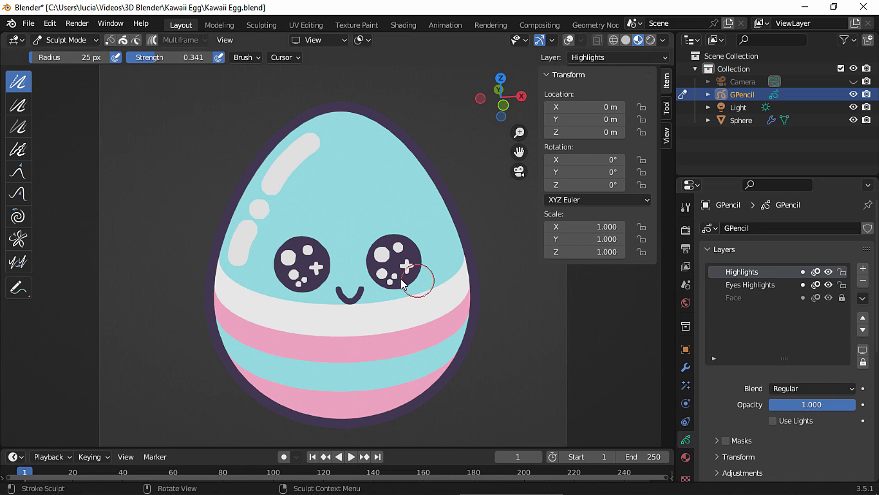
pyautogui.moveTo(309, 255)
pyautogui.mouseDown()
pyautogui.moveTo(287, 257)
pyautogui.moveTo(289, 278)
pyautogui.moveTo(331, 268)
pyautogui.mouseUp()
pyautogui.moveTo(381, 259)
pyautogui.mouseDown()
pyautogui.moveTo(391, 250)
pyautogui.moveTo(403, 266)
pyautogui.moveTo(382, 267)
pyautogui.moveTo(406, 262)
pyautogui.mouseUp()
# Unlock the Face layer and smooth the mouth into a rounded smile.
pyautogui.scroll(1, 406, 263)
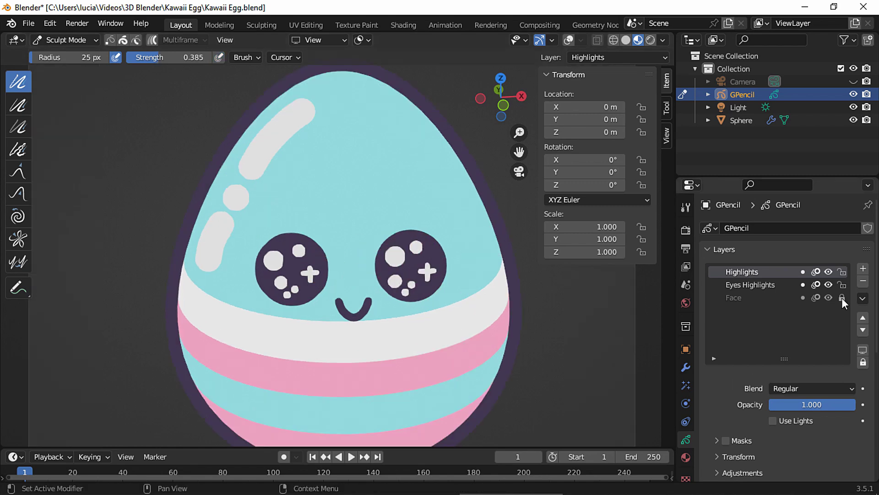
pyautogui.click(842, 298)
pyautogui.scroll(1, 456, 274)
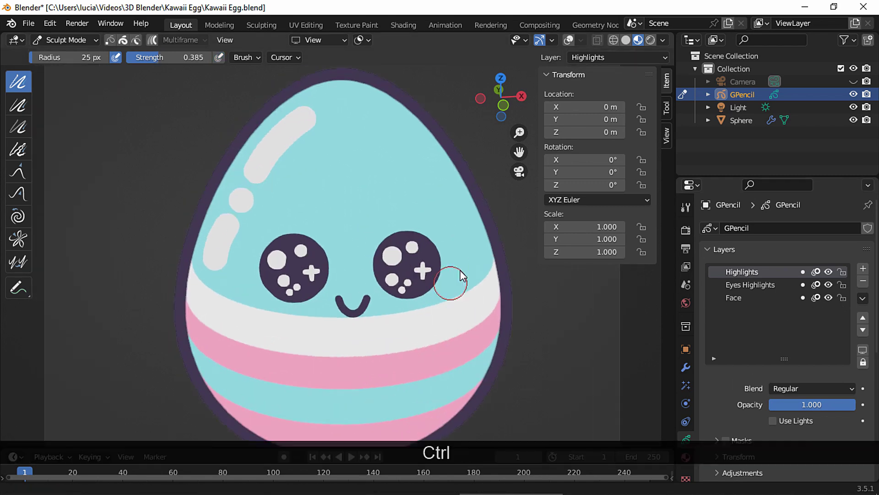
pyautogui.moveTo(353, 323)
pyautogui.mouseDown()
pyautogui.moveTo(364, 307)
pyautogui.moveTo(349, 308)
pyautogui.mouseUp()
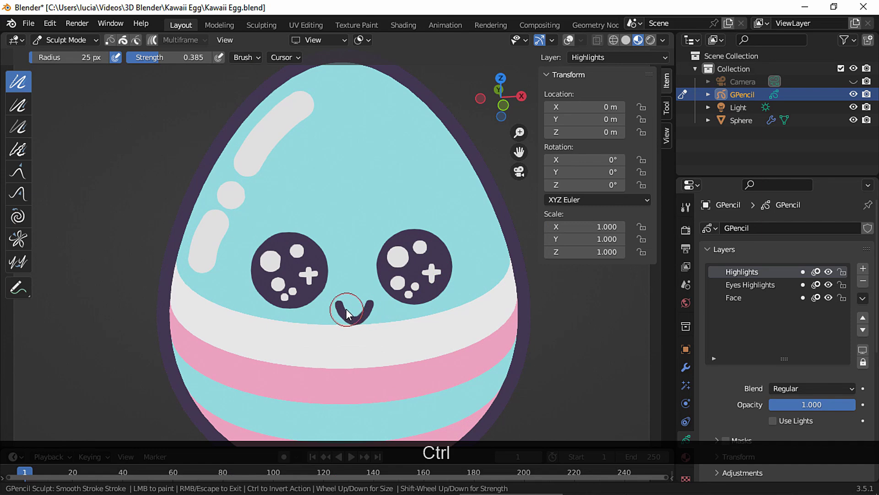
pyautogui.scroll(-1, 383, 244)
pyautogui.scroll(-1, 384, 244)
pyautogui.click(69, 40)
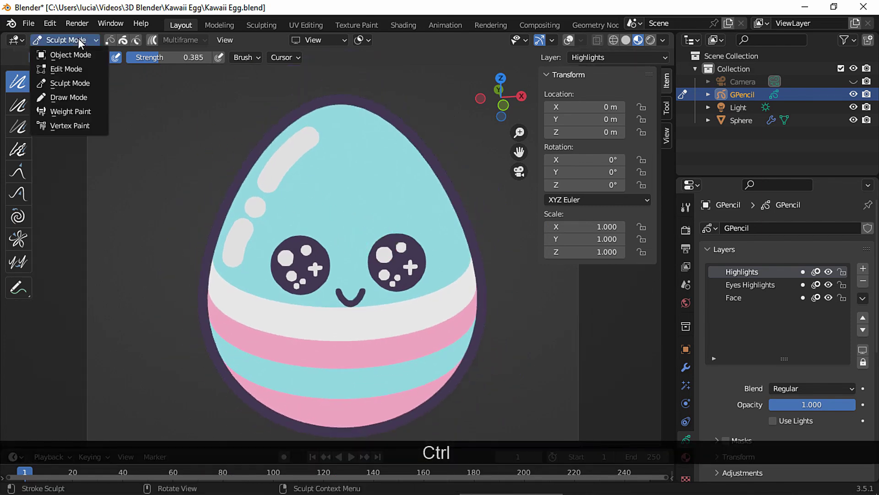
# In Edit Mode, with overlays shown, nudge the mouth stroke along Z and deselect it.
pyautogui.click(69, 67)
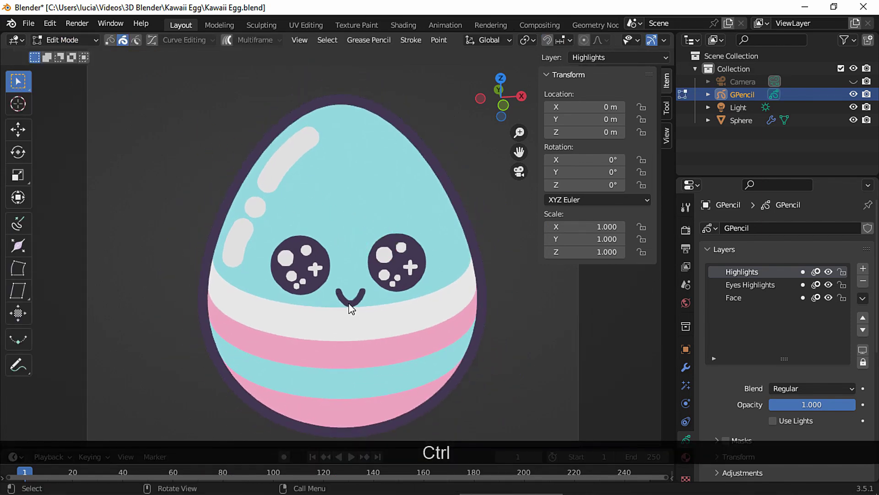
pyautogui.scroll(-2, 639, 37)
pyautogui.click(630, 40)
pyautogui.press('g')
pyautogui.press('z')
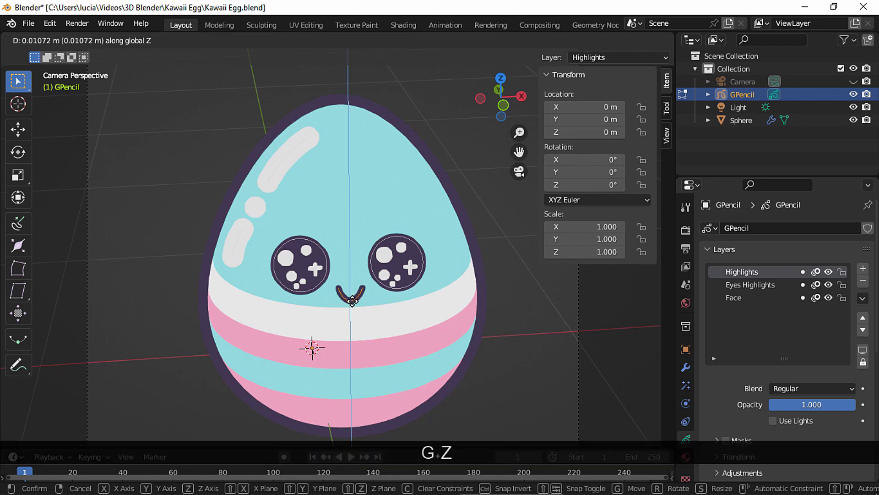
pyautogui.click(419, 304)
pyautogui.click(404, 319)
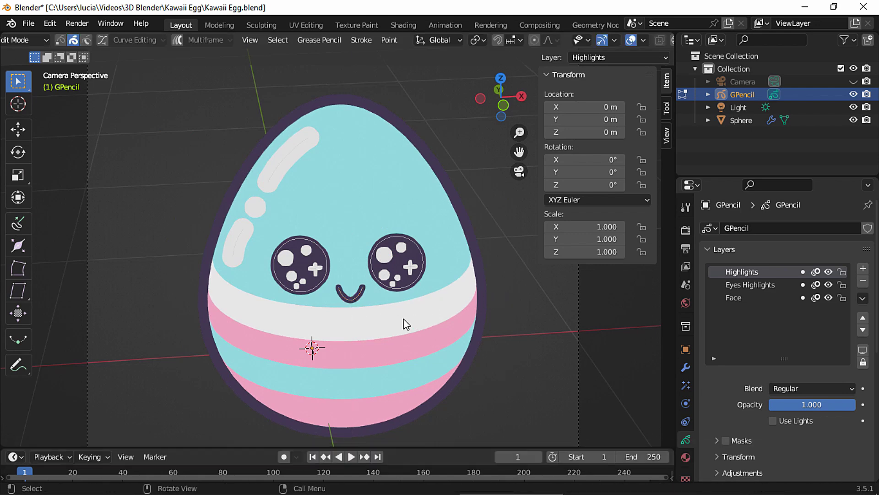
# In Shading, set the Sphere's stripe Mapping Location Z to -2.29 m, then reselect the grease pencil.
pyautogui.click(404, 25)
pyautogui.click(69, 39)
pyautogui.click(67, 54)
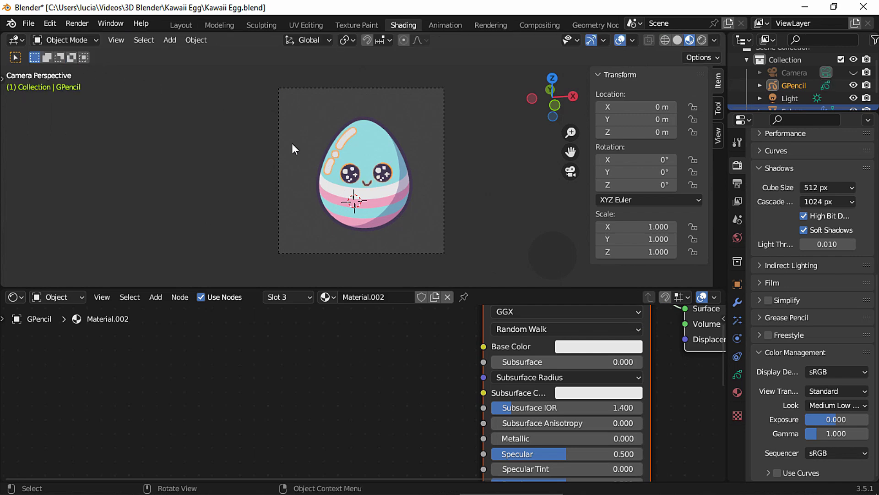
pyautogui.click(348, 183)
pyautogui.keyDown('shift'); pyautogui.moveTo(393, 380); pyautogui.dragTo(408, 379); pyautogui.keyUp('shift')
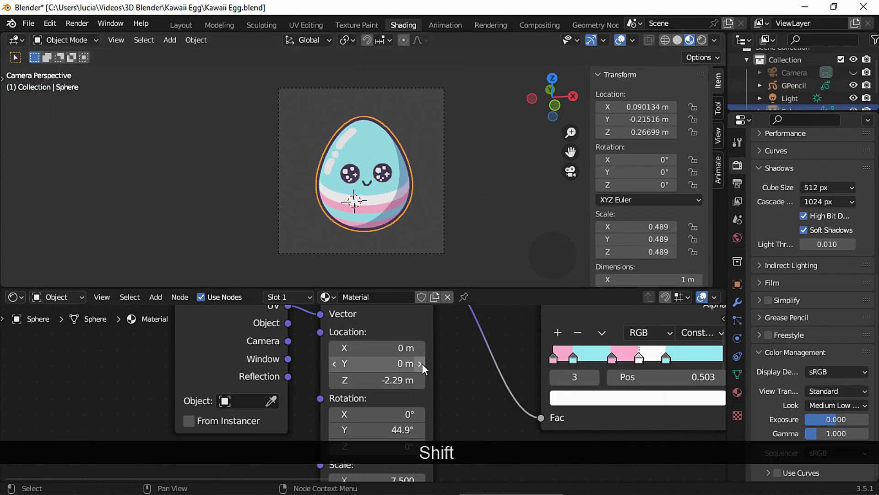
pyautogui.scroll(-1, 275, 138)
pyautogui.click(182, 24)
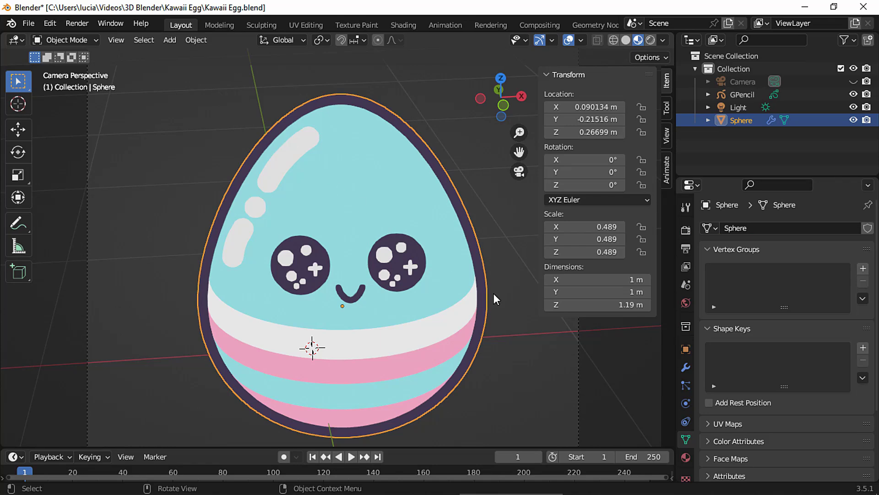
pyautogui.click(742, 95)
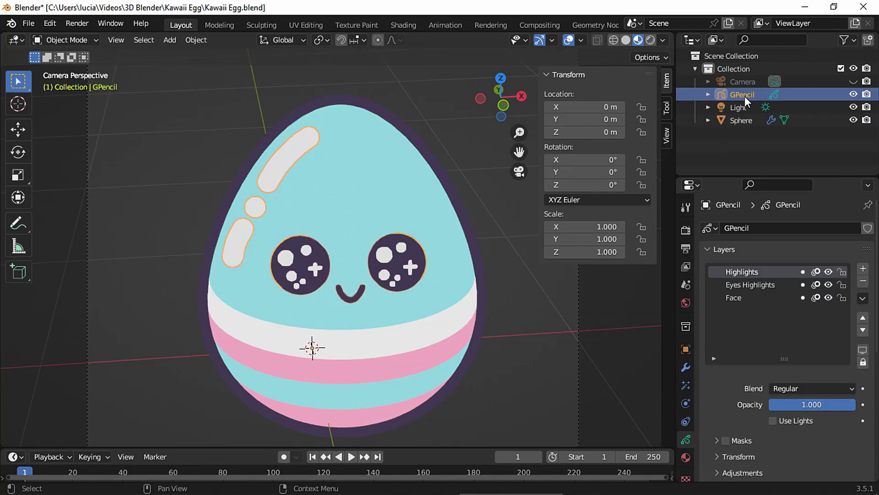
# Add a Noise modifier on Eyes Highlights (strength 0.12, thickness 0.04, scale 0.102) and preview playback.
pyautogui.click(685, 366)
pyautogui.click(733, 227)
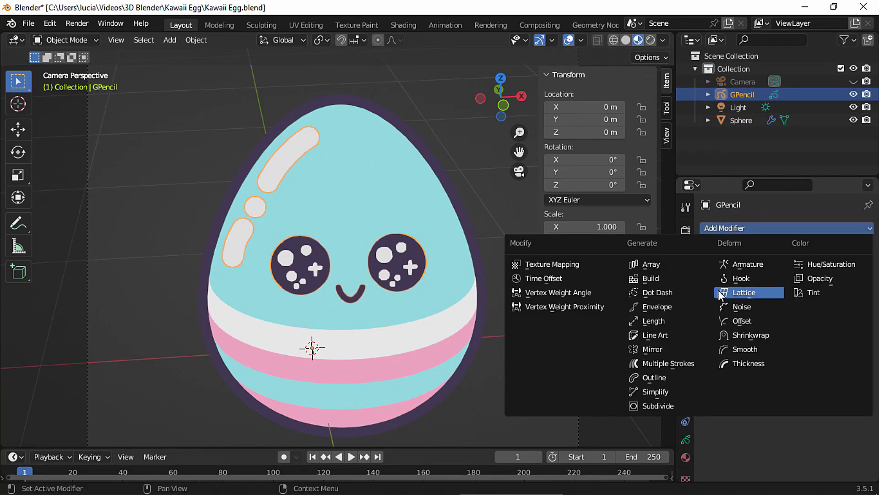
pyautogui.click(740, 307)
pyautogui.click(722, 390)
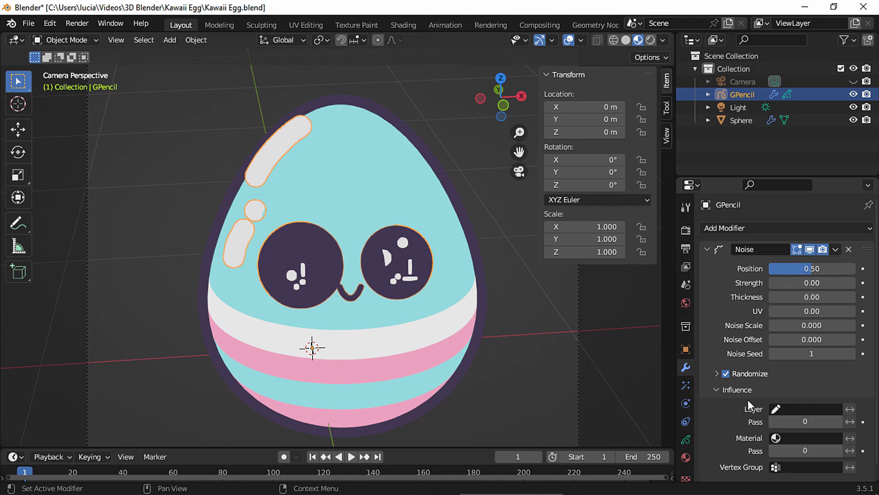
pyautogui.click(797, 408)
pyautogui.click(772, 287)
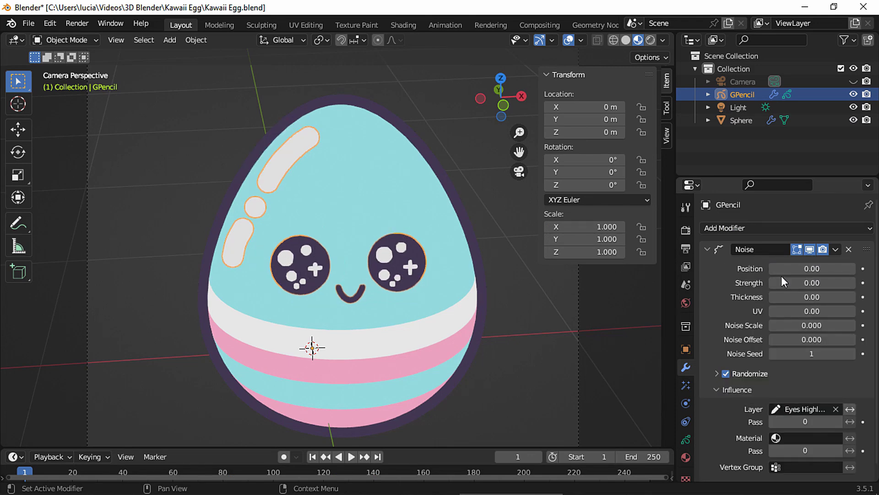
pyautogui.moveTo(781, 276); pyautogui.dragTo(801, 323)
pyautogui.press('space')
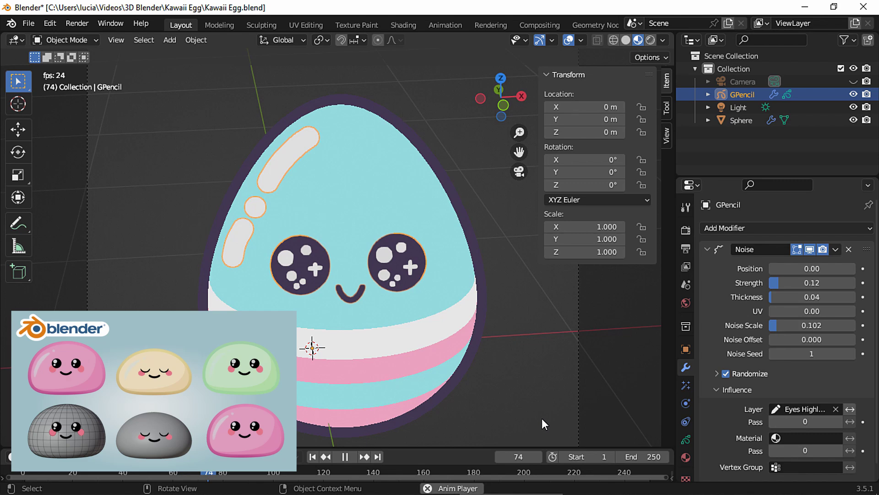
# Stop playback and, in Edit Mode, nudge the left eye's plus-shaped cross slightly along Z.
pyautogui.press('space')
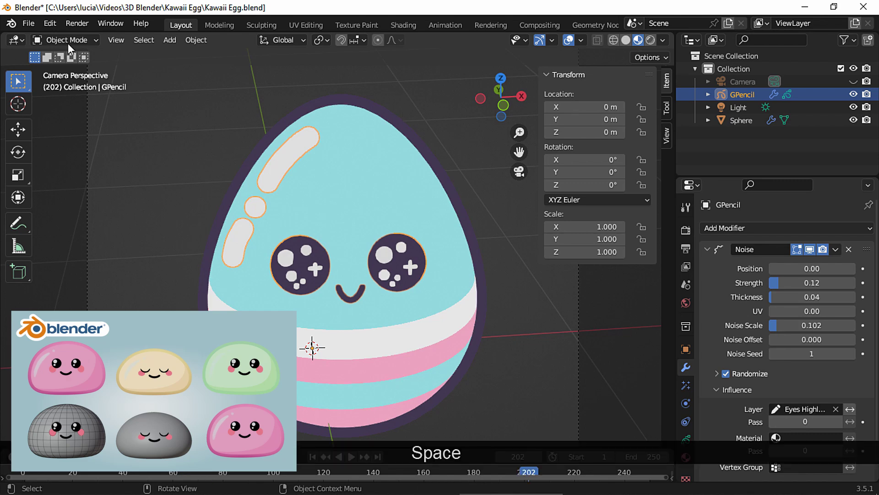
pyautogui.click(64, 41)
pyautogui.click(65, 68)
pyautogui.scroll(3, 327, 241)
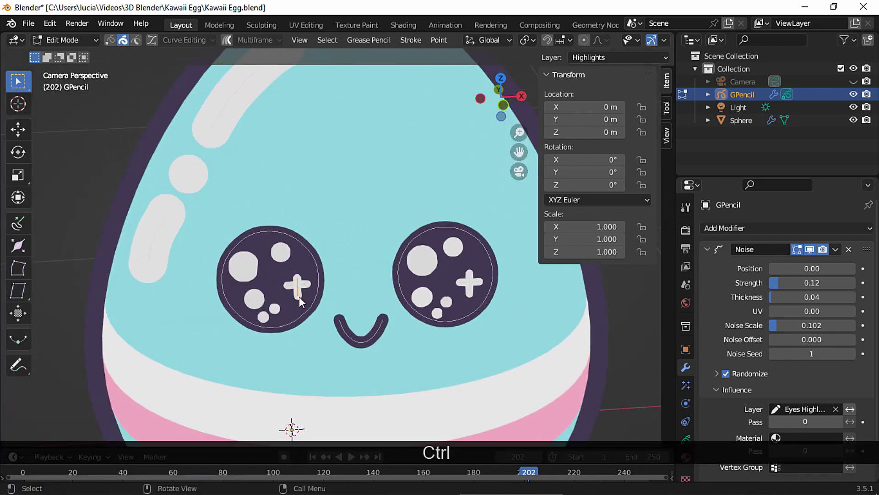
pyautogui.press('g')
pyautogui.press('z')
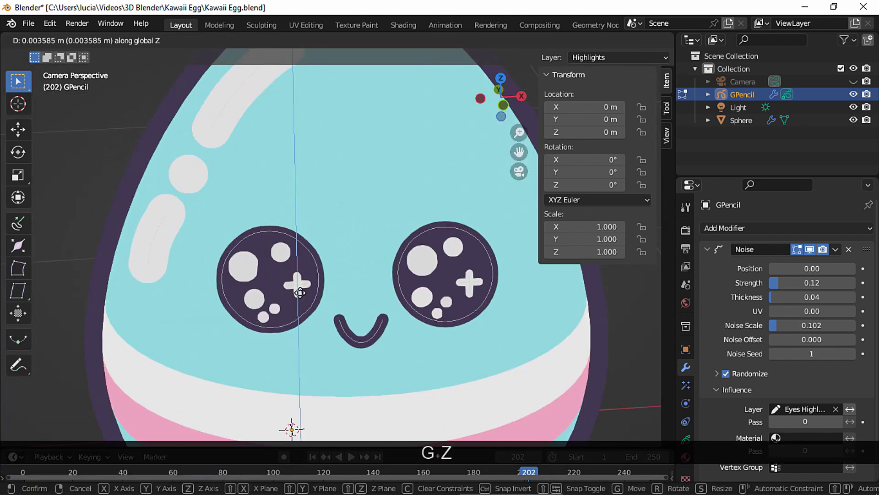
pyautogui.click(300, 292)
pyautogui.click(64, 40)
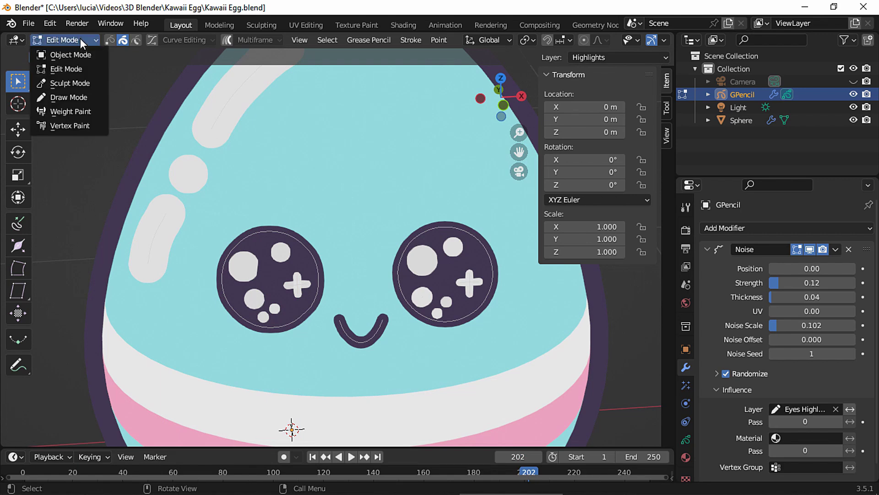
# With a 48 px Grab brush, pull the mouth's bottom down and its left end inward.
pyautogui.click(59, 84)
pyautogui.scroll(3, 352, 284)
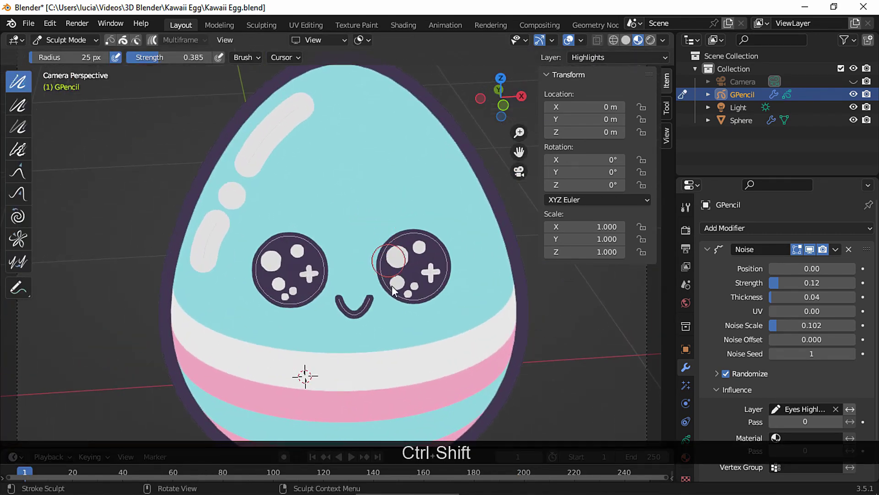
pyautogui.scroll(6, 392, 291)
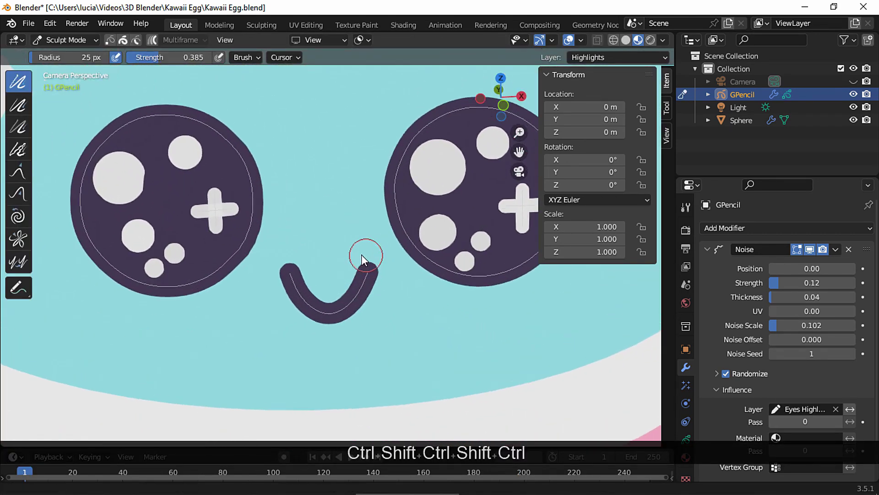
pyautogui.click(18, 193)
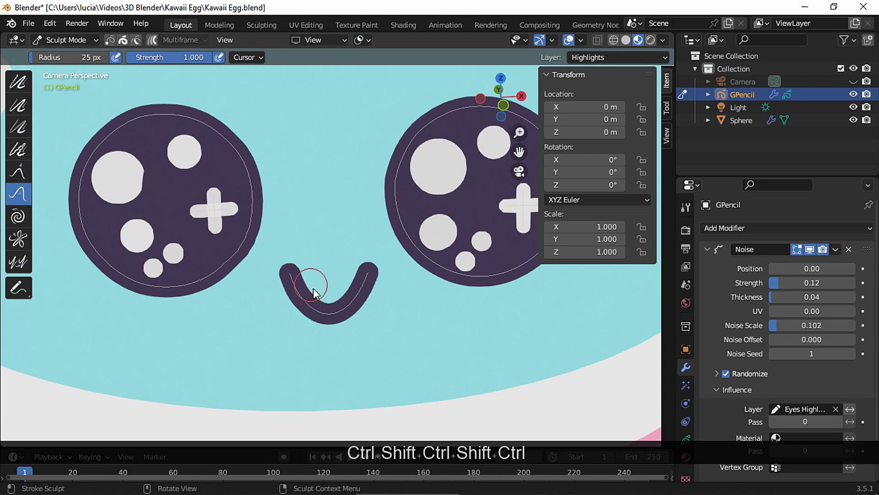
pyautogui.press('f')
pyautogui.click(334, 301)
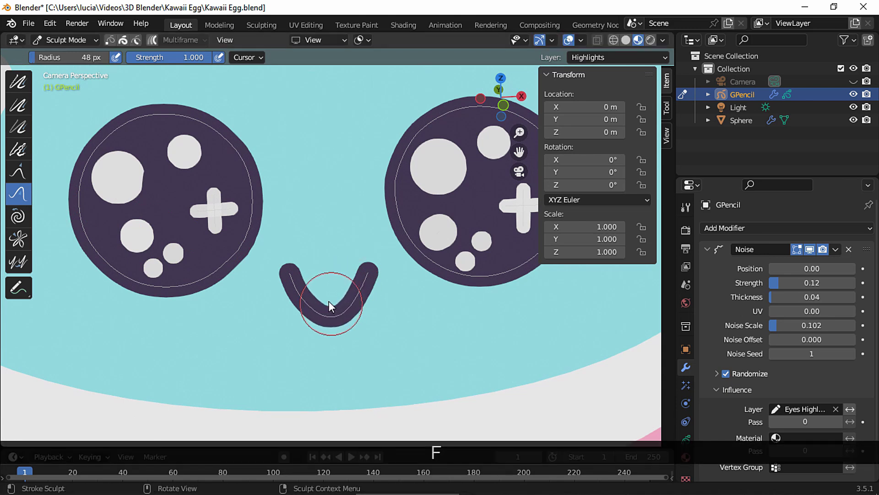
pyautogui.moveTo(329, 301); pyautogui.dragTo(326, 305)
pyautogui.moveTo(295, 267)
pyautogui.mouseDown()
pyautogui.moveTo(311, 301)
pyautogui.moveTo(320, 302)
pyautogui.mouseUp()
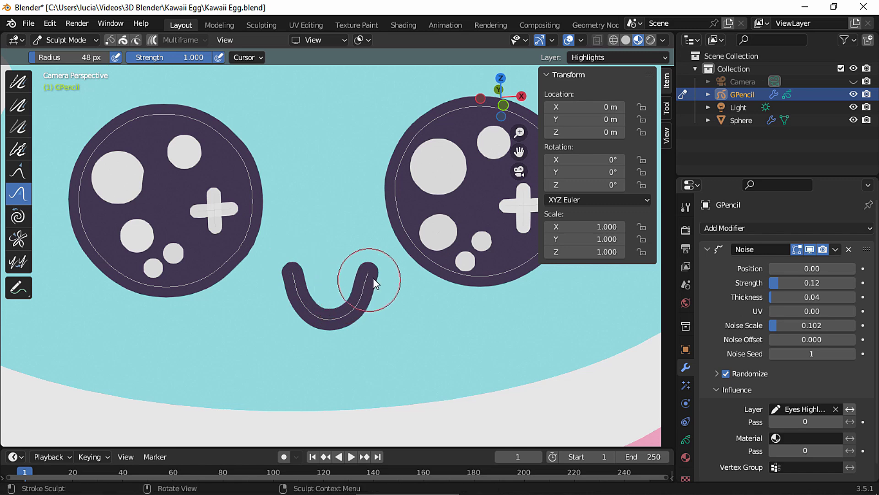
# Straighten the mouth's arms upright and round out its lower curve into a U.
pyautogui.moveTo(374, 283); pyautogui.dragTo(369, 261)
pyautogui.moveTo(292, 280); pyautogui.dragTo(296, 276)
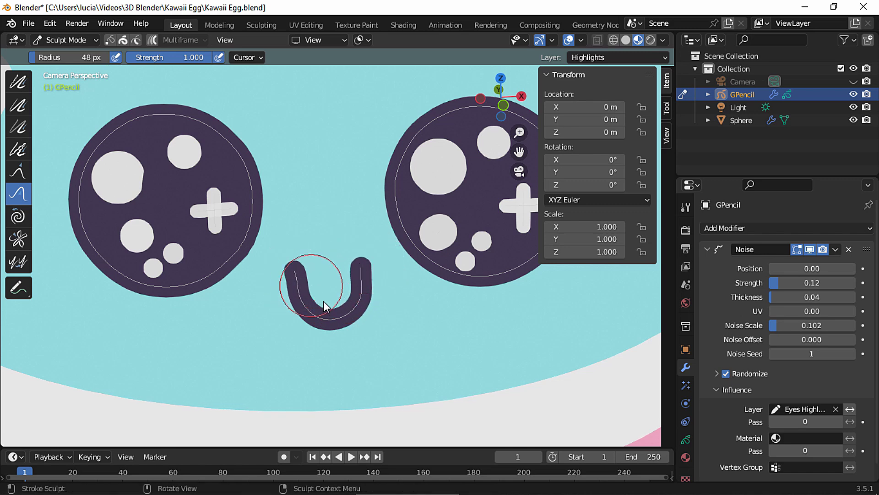
pyautogui.moveTo(324, 301)
pyautogui.mouseDown()
pyautogui.moveTo(328, 318)
pyautogui.moveTo(341, 304)
pyautogui.mouseUp()
pyautogui.moveTo(343, 301)
pyautogui.mouseDown()
pyautogui.moveTo(320, 291)
pyautogui.moveTo(304, 265)
pyautogui.mouseUp()
pyautogui.moveTo(302, 283); pyautogui.dragTo(306, 285)
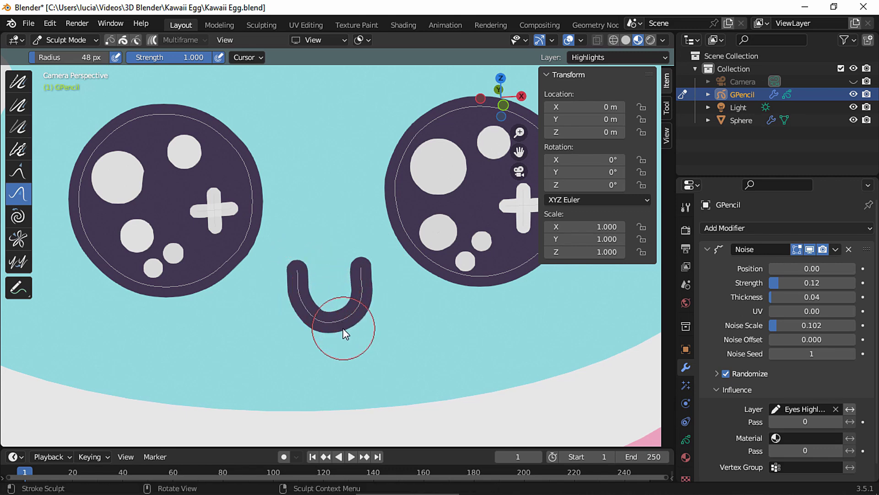
pyautogui.moveTo(343, 329); pyautogui.dragTo(341, 323)
pyautogui.moveTo(344, 321)
pyautogui.mouseDown()
pyautogui.moveTo(352, 315)
pyautogui.moveTo(301, 273)
pyautogui.moveTo(299, 288)
pyautogui.moveTo(348, 316)
pyautogui.moveTo(360, 282)
pyautogui.moveTo(304, 304)
pyautogui.moveTo(314, 320)
pyautogui.moveTo(360, 268)
pyautogui.moveTo(324, 336)
pyautogui.moveTo(314, 258)
pyautogui.mouseUp()
pyautogui.click(18, 82)
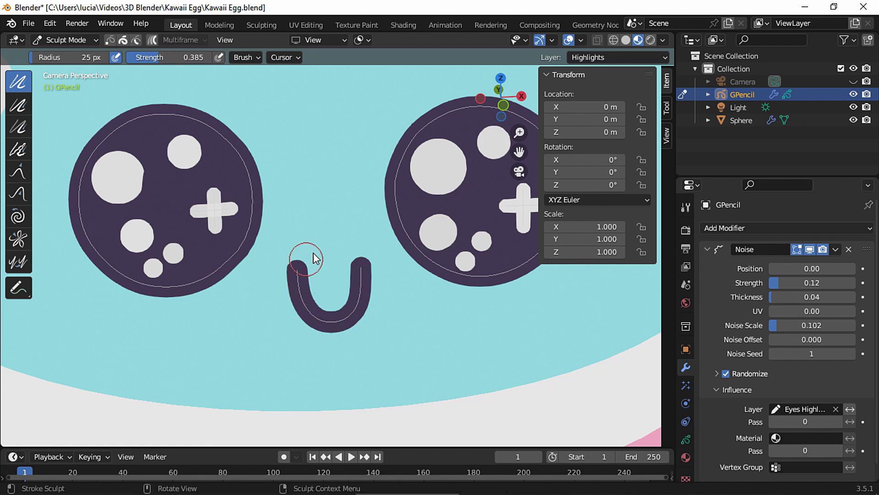
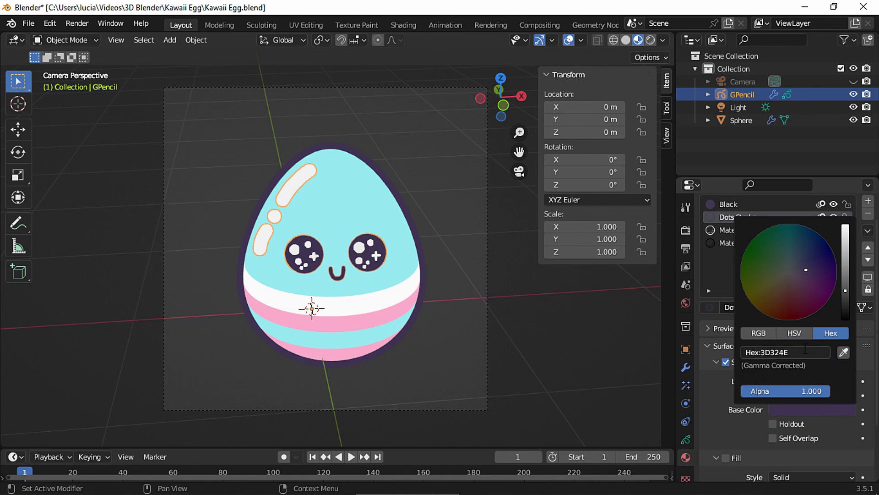
# Copy the 3D324E hex code and apply it as Material.004's stroke base colour.
pyautogui.click(785, 352)
pyautogui.hotkey('ctrl', 'c')
pyautogui.click(751, 242)
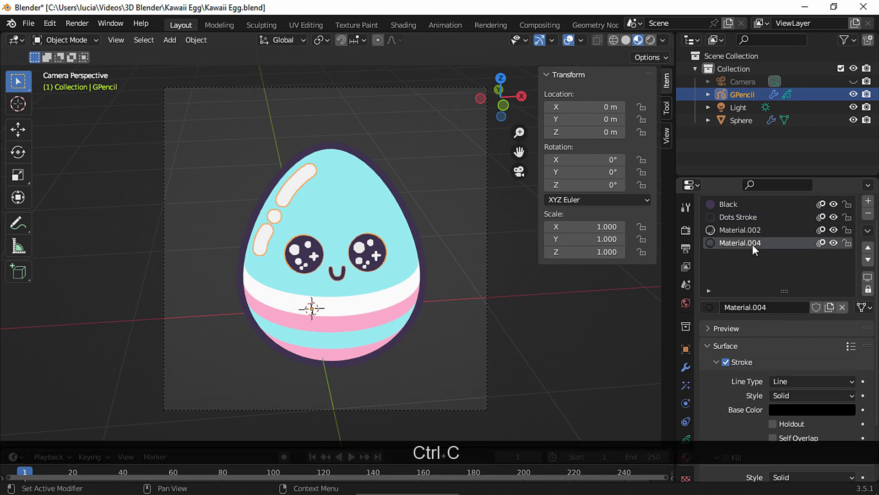
pyautogui.click(810, 408)
pyautogui.click(797, 352)
pyautogui.hotkey('ctrl', 'v')
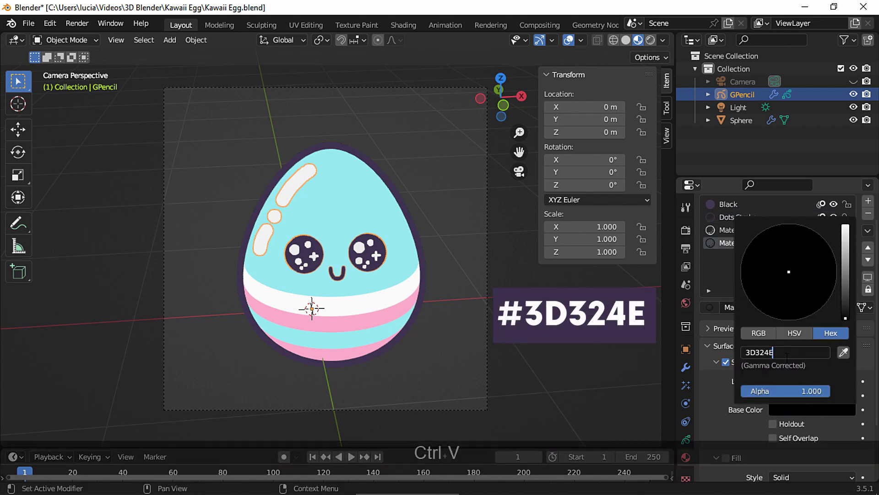
pyautogui.press('Return')
# Enable Material.004's fill and set its colour to light yellow FFD98E.
pyautogui.scroll(-4, 782, 395)
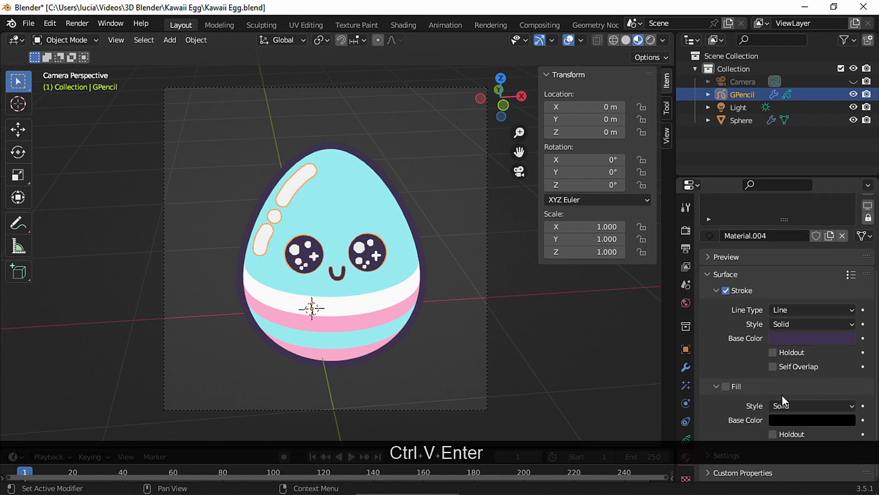
pyautogui.click(799, 419)
pyautogui.click(778, 362)
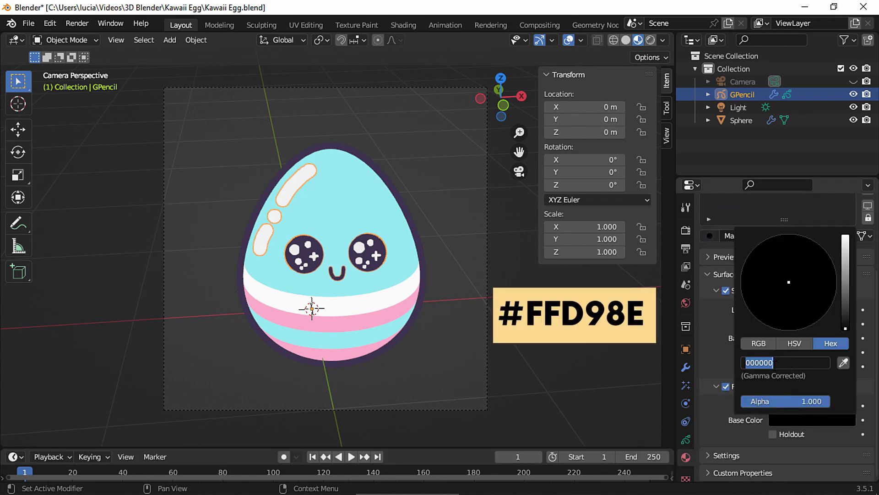
pyautogui.write('ffd98')
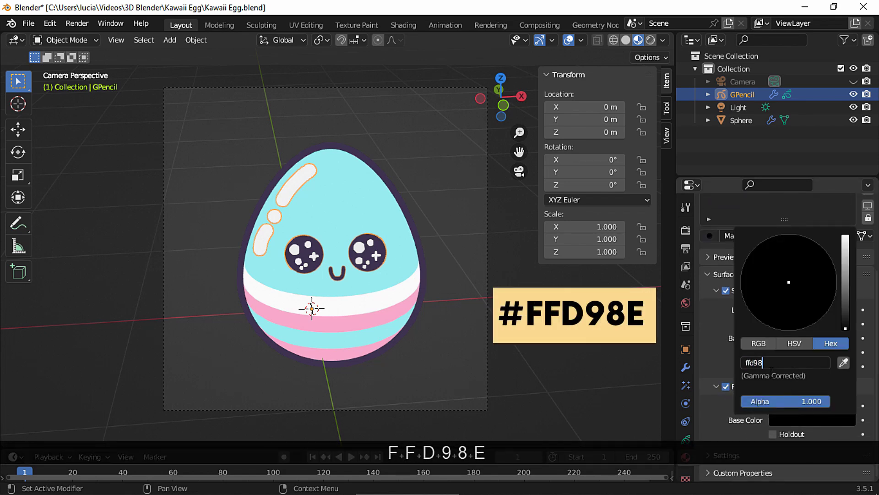
pyautogui.write('e')
pyautogui.press('Return')
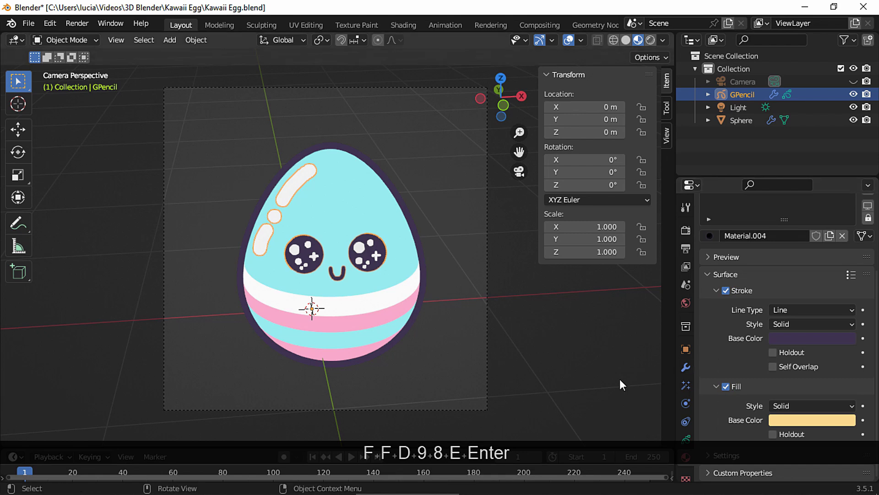
pyautogui.click(69, 39)
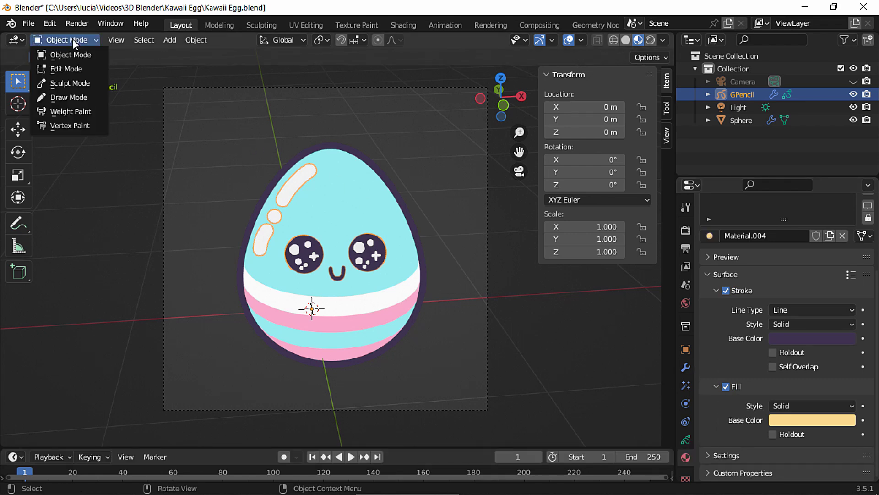
# Enter Draw Mode with stroke placement at the 3D Cursor and a 31 px brush.
pyautogui.click(69, 98)
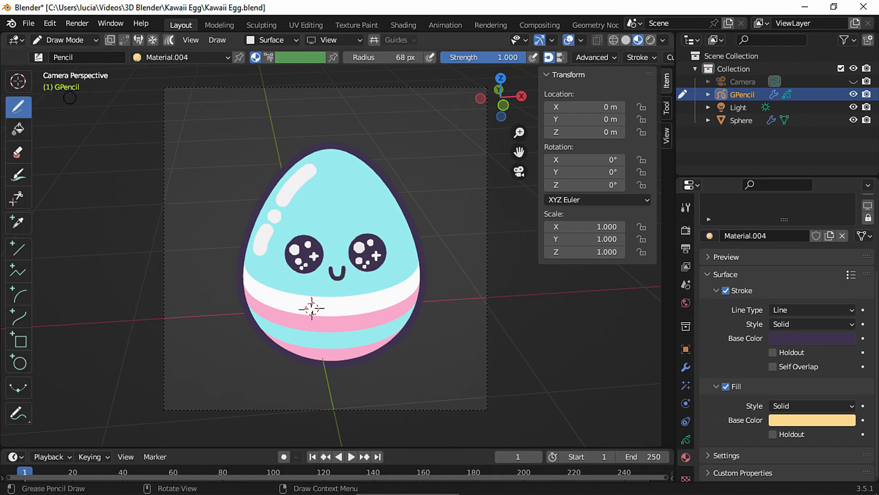
pyautogui.click(268, 40)
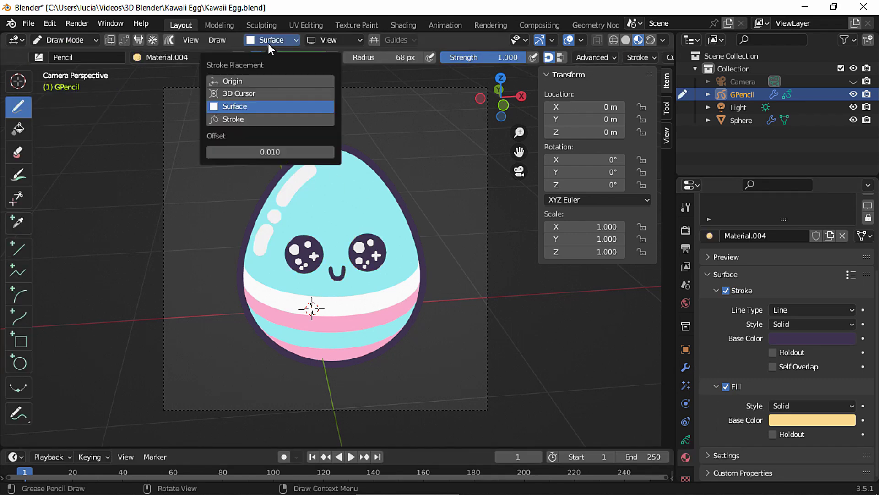
pyautogui.click(254, 92)
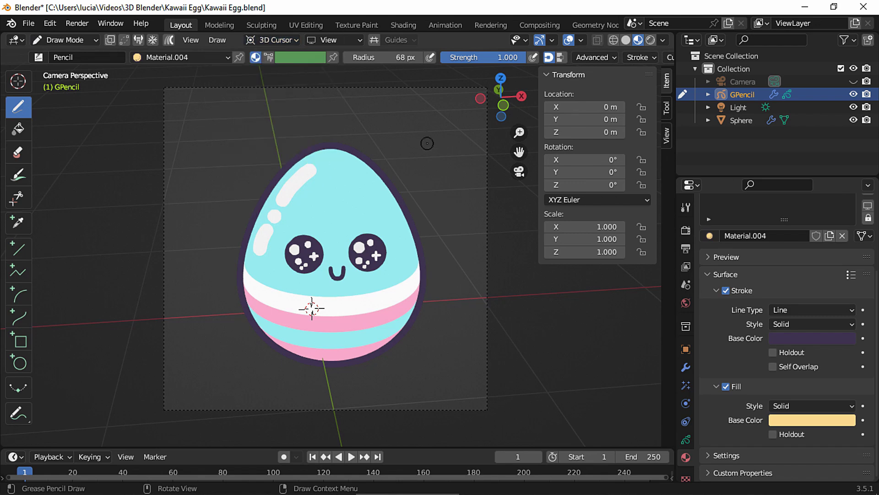
pyautogui.press('f')
pyautogui.click(407, 145)
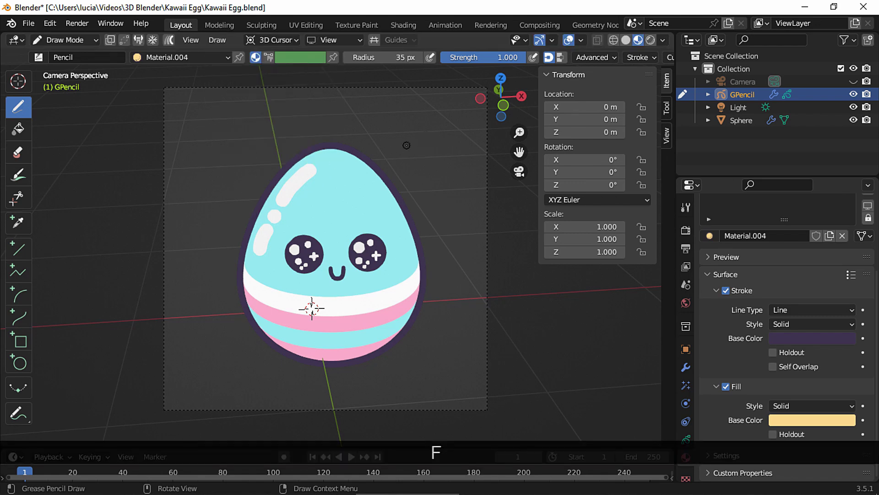
pyautogui.moveTo(406, 145)
pyautogui.keyDown('ctrl'); pyautogui.mouseDown(button='middle')
pyautogui.moveTo(442, 157)
pyautogui.moveTo(397, 228)
pyautogui.mouseUp(button='middle'); pyautogui.keyUp('ctrl')
pyautogui.press('f')
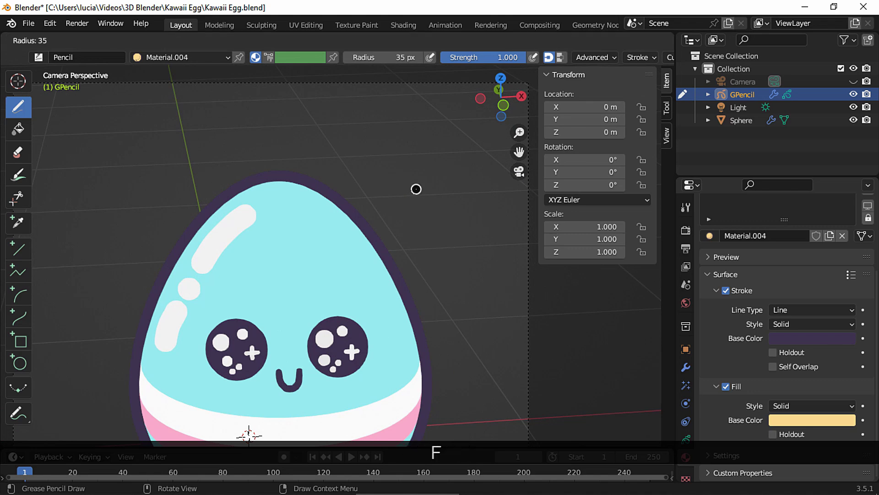
pyautogui.click(416, 189)
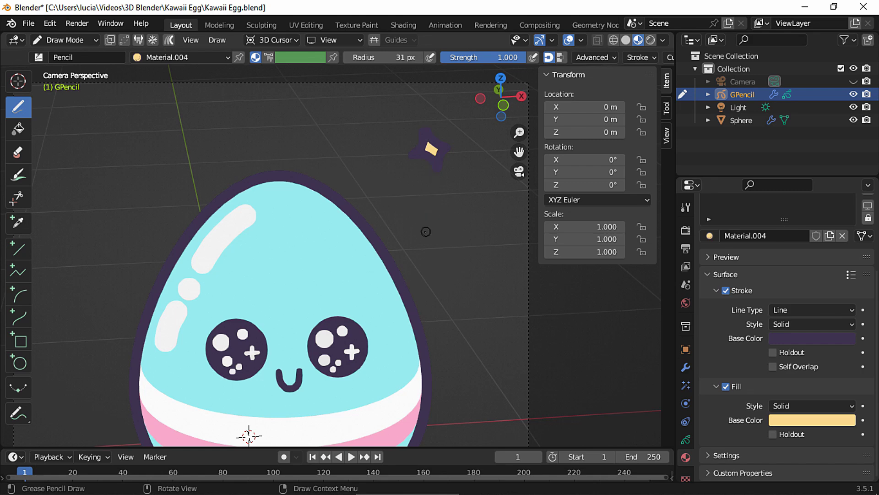
pyautogui.keyDown('ctrl'); pyautogui.moveTo(425, 231); pyautogui.dragTo(408, 257, button='middle'); pyautogui.keyUp('ctrl')
pyautogui.keyDown('shift'); pyautogui.moveTo(395, 284); pyautogui.dragTo(429, 217, button='middle'); pyautogui.keyUp('shift')
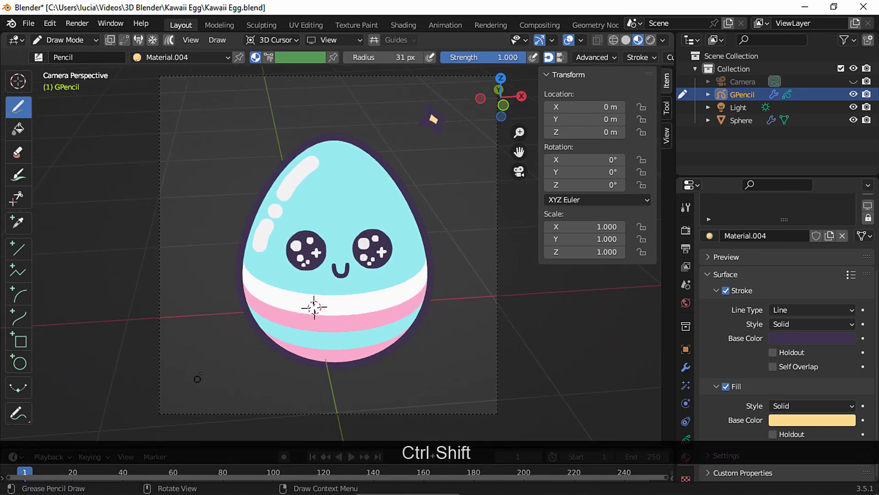
# Draw sparkle stars around the egg, shrinking the brush to 28 px for a small one.
pyautogui.moveTo(220, 377); pyautogui.dragTo(231, 387)
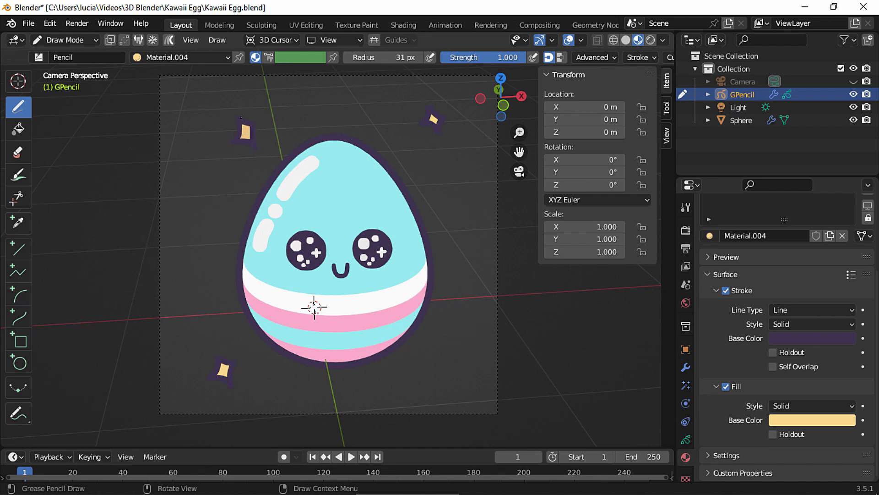
pyautogui.press('f')
pyautogui.click(269, 131)
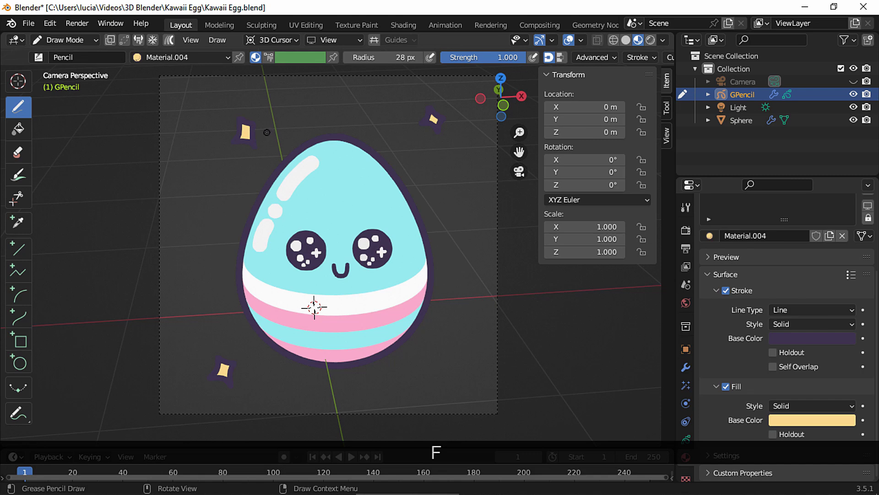
pyautogui.moveTo(274, 146); pyautogui.dragTo(278, 144)
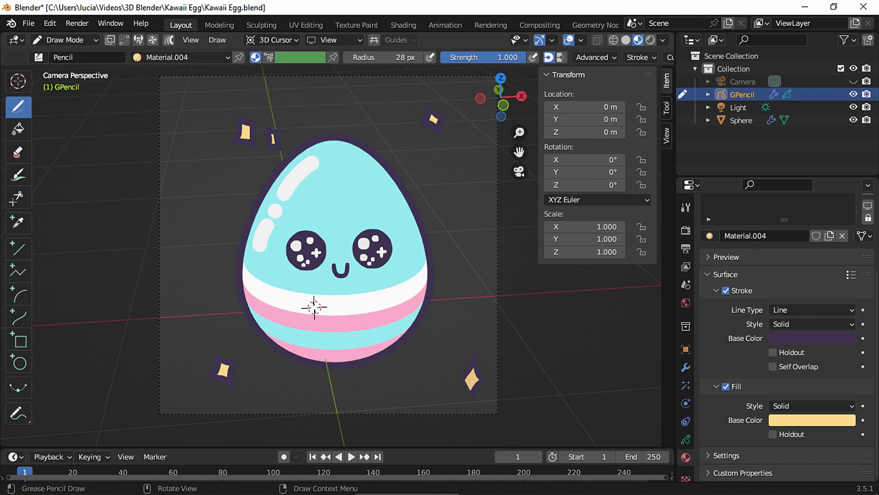
pyautogui.moveTo(460, 380); pyautogui.dragTo(461, 380)
# Duplicate the GPencil's Noise modifier into Noise.001 and expand its settings.
pyautogui.click(685, 367)
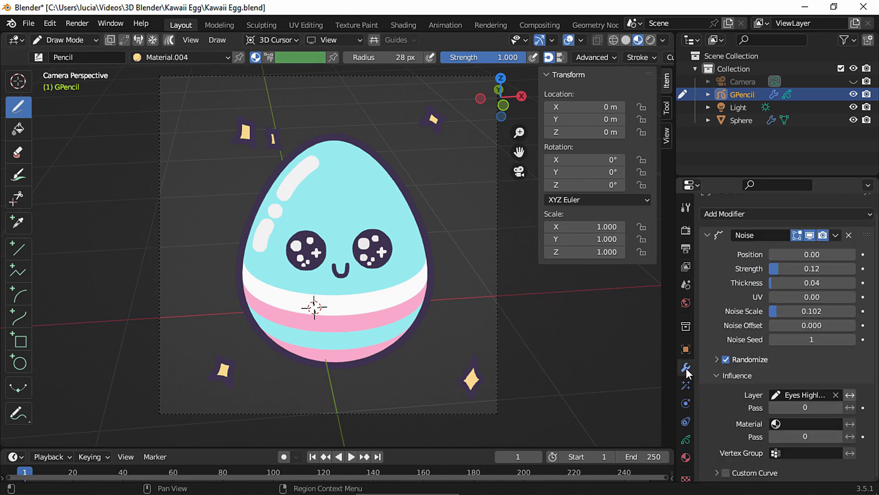
pyautogui.click(707, 235)
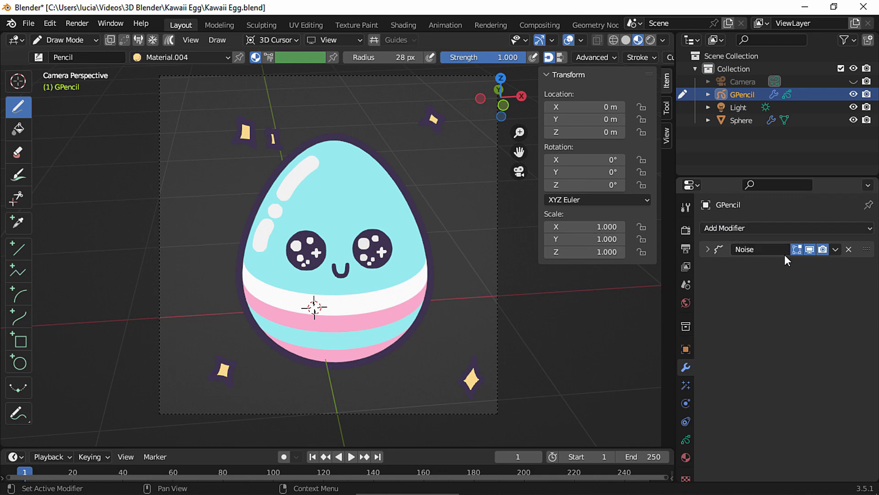
pyautogui.click(836, 255)
pyautogui.click(812, 277)
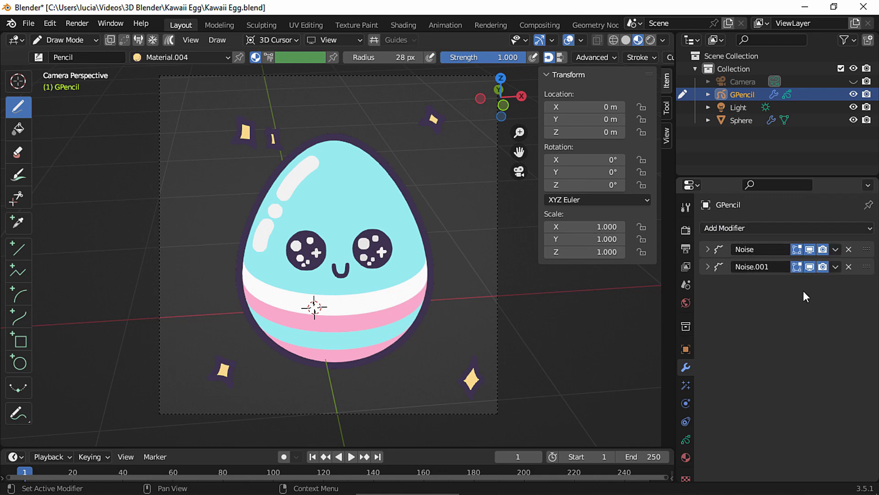
pyautogui.click(707, 267)
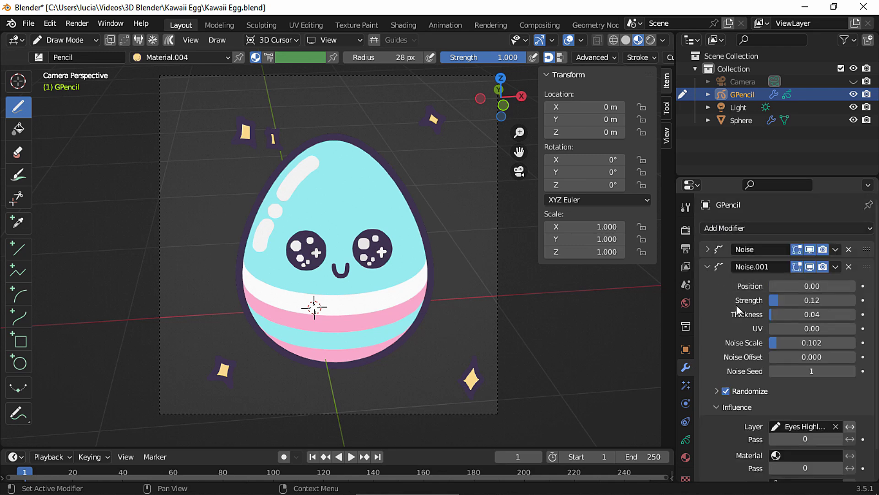
# Limit Noise.001 to the Stars layer with strength 0 and position 0.07, previewing playback.
pyautogui.click(826, 424)
pyautogui.click(788, 329)
pyautogui.moveTo(785, 299); pyautogui.dragTo(766, 300)
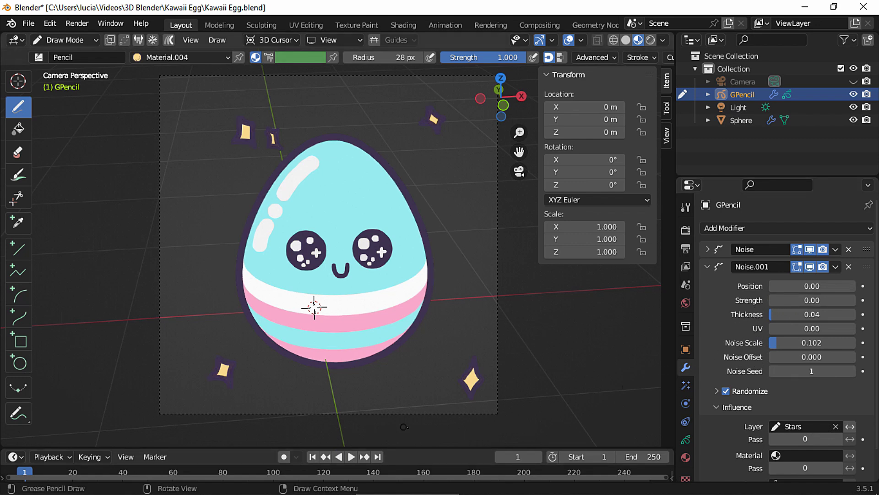
pyautogui.press('space')
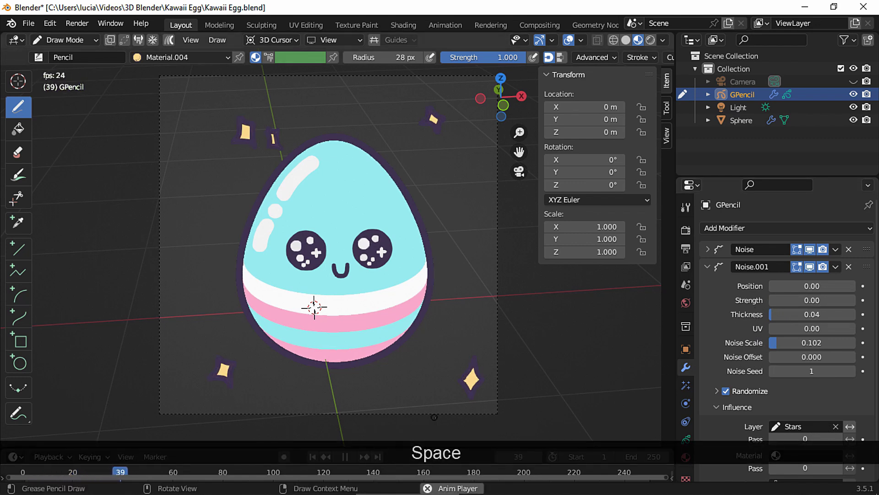
pyautogui.press('space')
pyautogui.moveTo(774, 285); pyautogui.dragTo(786, 285)
pyautogui.press('space')
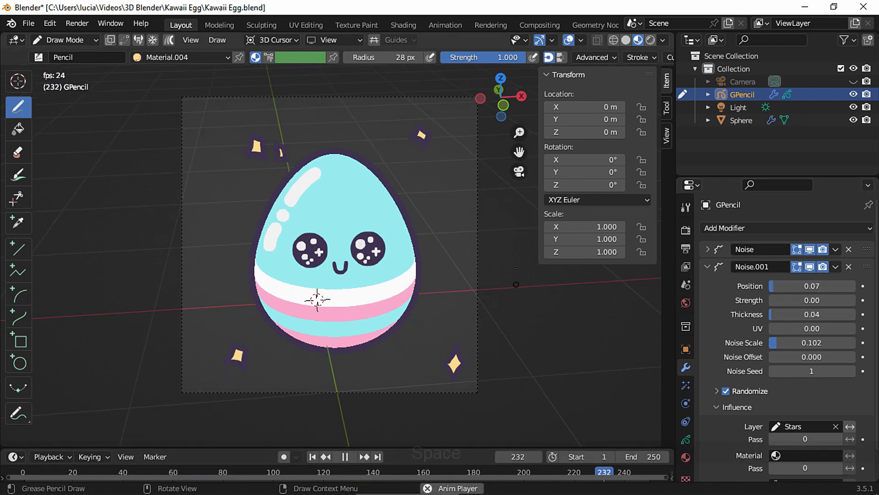
pyautogui.press('space')
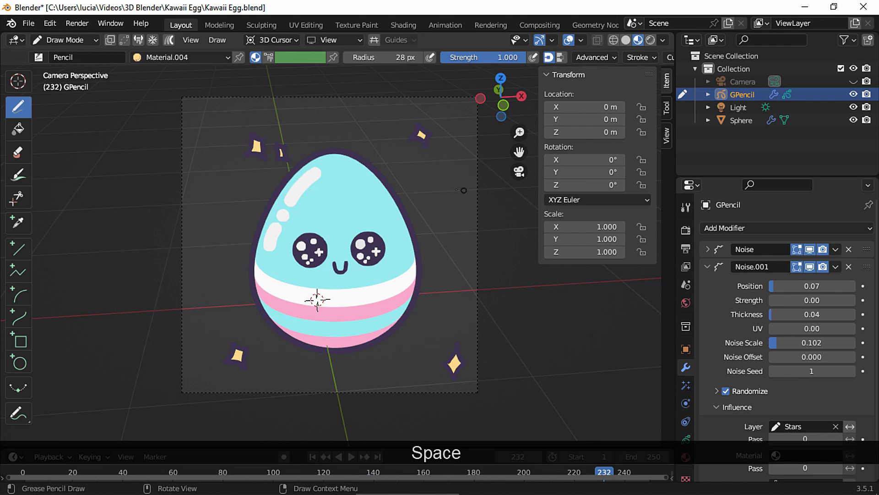
# In Edit Mode, move the two top-left stars further up and to the left.
pyautogui.click(32, 41)
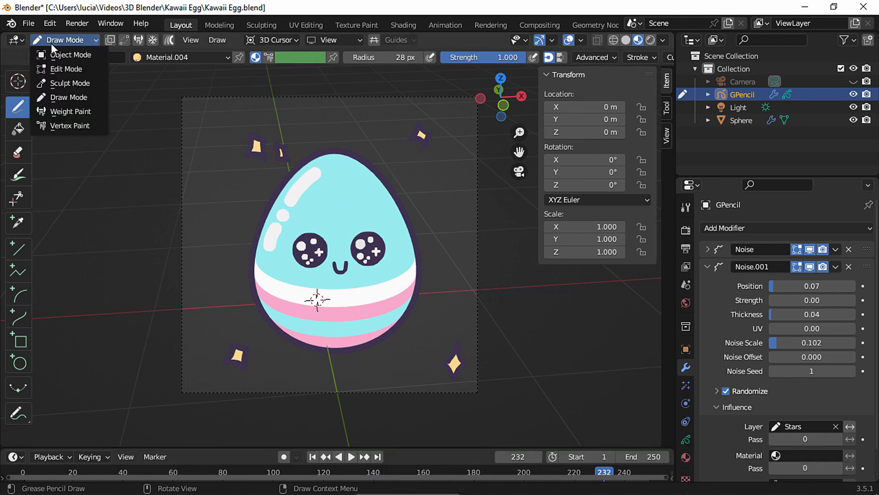
pyautogui.click(59, 67)
pyautogui.moveTo(219, 110); pyautogui.dragTo(290, 162)
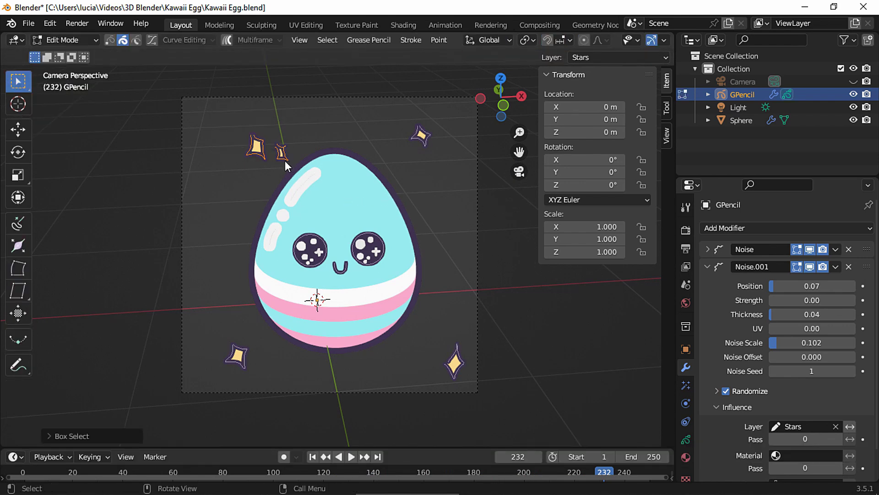
pyautogui.press('g')
pyautogui.click(255, 148)
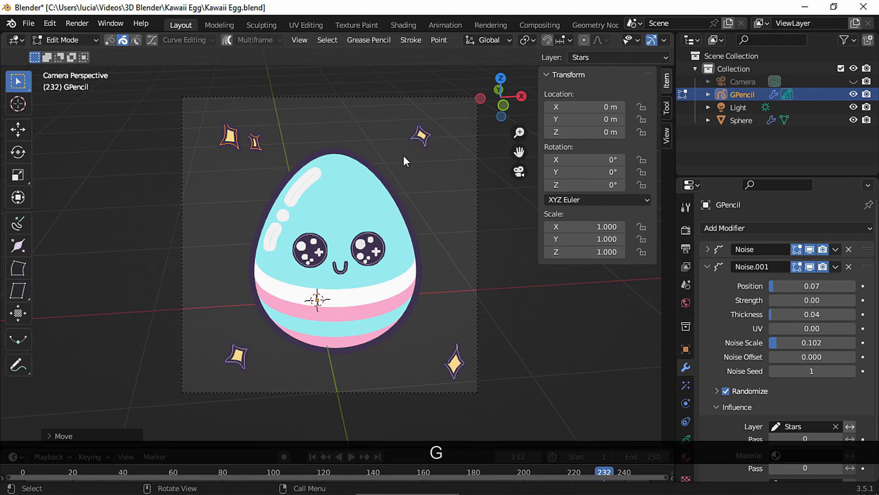
pyautogui.click(403, 25)
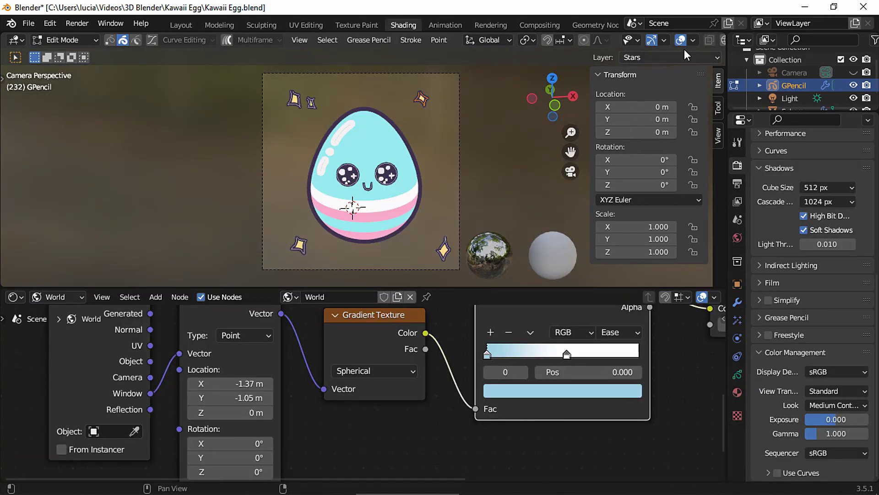
# Turn on Scene World and Scene Lights in viewport shading, then return to Object Mode.
pyautogui.click(715, 40)
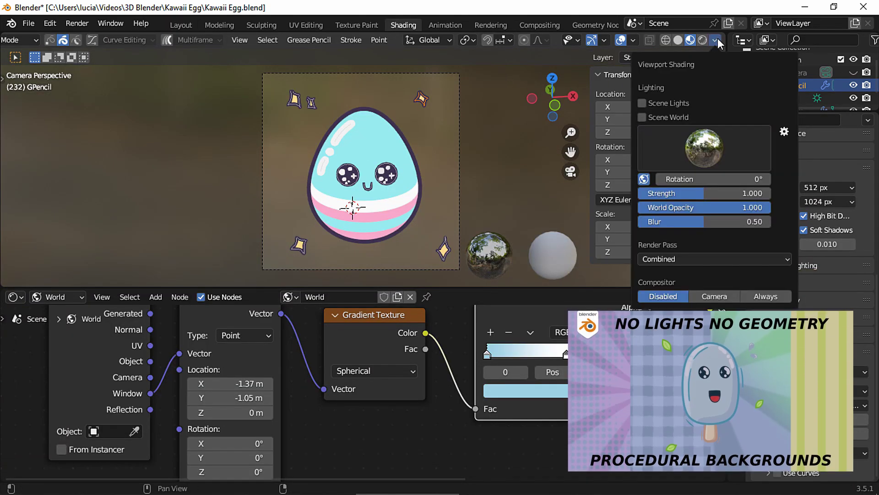
pyautogui.click(643, 117)
pyautogui.click(642, 103)
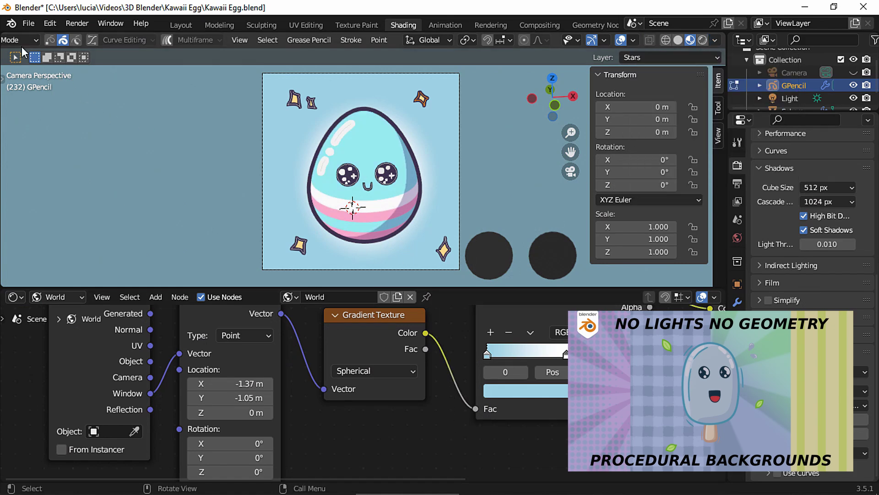
pyautogui.scroll(2, 21, 46)
pyautogui.click(51, 43)
pyautogui.click(44, 54)
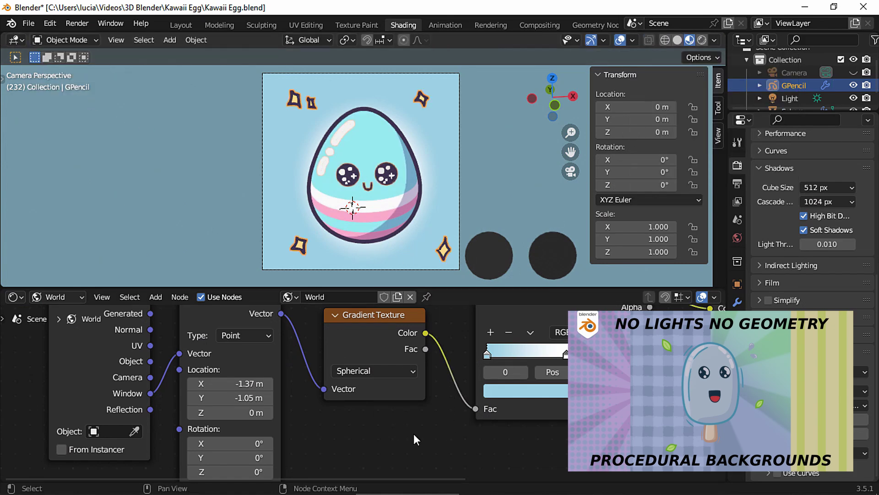
# Frame the world node tree and inspect the ColorRamp's light blue and white stops.
pyautogui.keyDown('ctrl'); pyautogui.moveTo(488, 386); pyautogui.dragTo(415, 447, button='middle'); pyautogui.keyUp('ctrl')
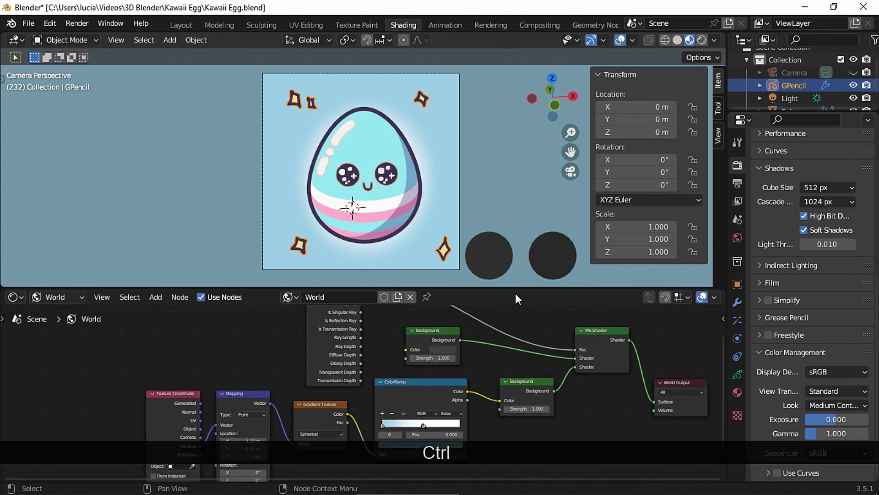
pyautogui.moveTo(560, 287); pyautogui.dragTo(524, 257)
pyautogui.moveTo(581, 405); pyautogui.dragTo(535, 428, button='middle')
pyautogui.moveTo(474, 411); pyautogui.dragTo(519, 334, button='middle')
pyautogui.moveTo(515, 382)
pyautogui.keyDown('ctrl'); pyautogui.mouseDown(button='middle')
pyautogui.moveTo(526, 394)
pyautogui.moveTo(526, 353)
pyautogui.moveTo(510, 371)
pyautogui.mouseUp(button='middle'); pyautogui.keyUp('ctrl')
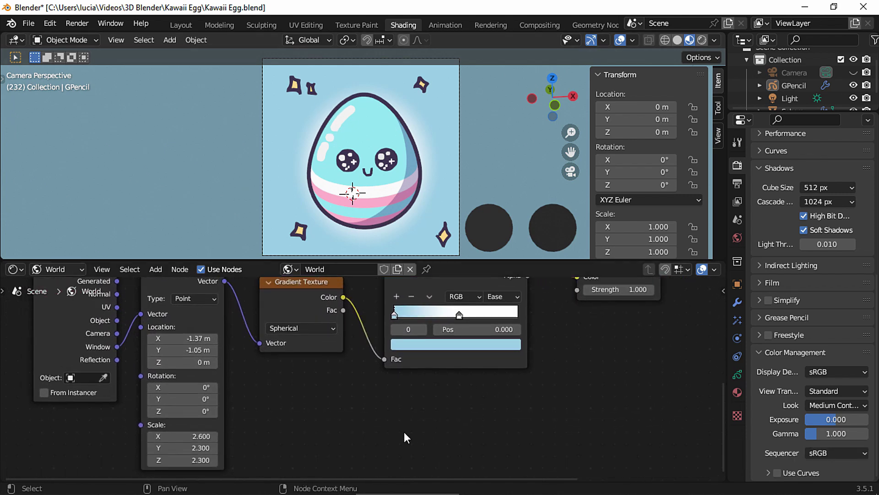
pyautogui.moveTo(605, 393); pyautogui.dragTo(460, 439, button='middle')
pyautogui.click(351, 428)
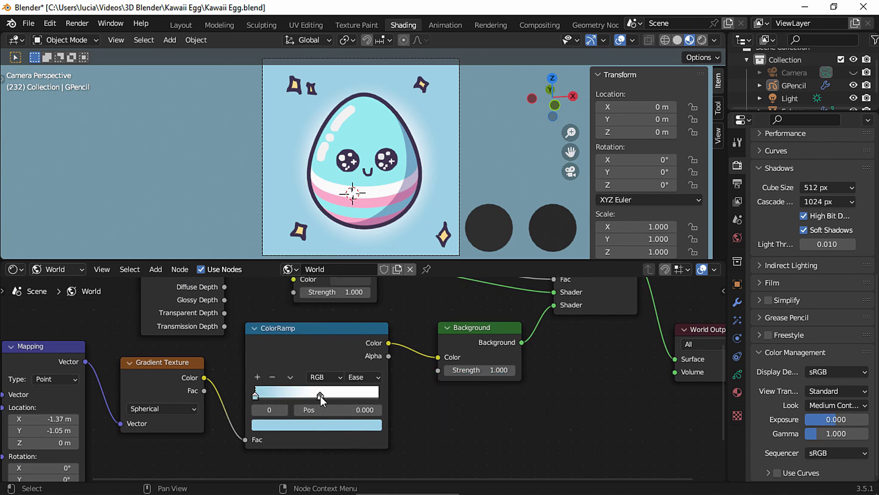
pyautogui.click(320, 395)
pyautogui.click(335, 424)
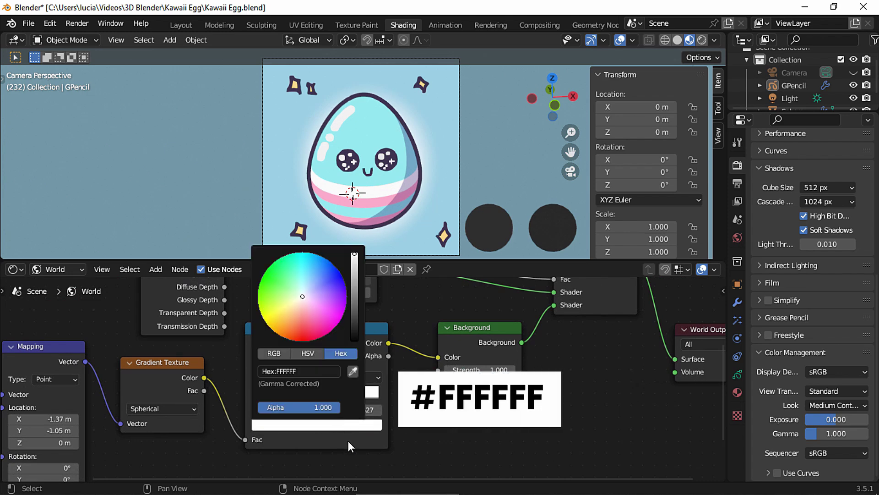
# Review the Background, Mix Shader and Light Path nodes, then show View Layer properties.
pyautogui.moveTo(515, 392); pyautogui.dragTo(405, 458, button='middle')
pyautogui.moveTo(424, 422); pyautogui.dragTo(478, 457, button='middle')
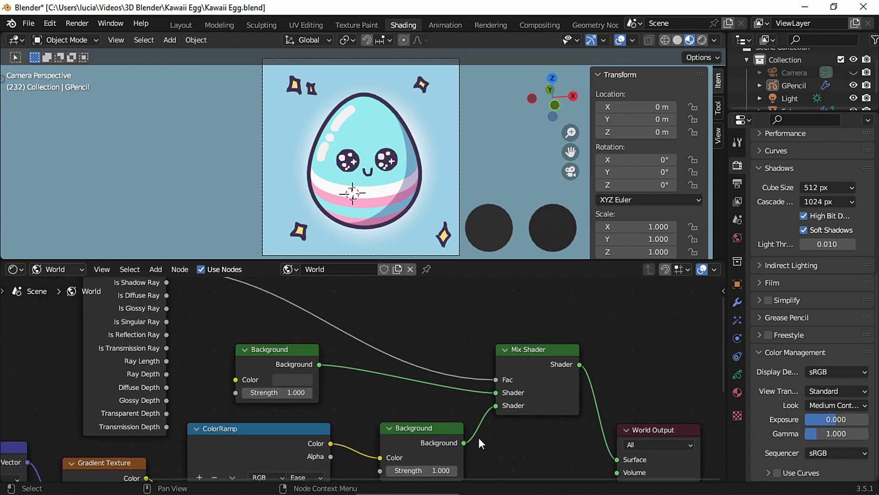
pyautogui.keyDown('ctrl'); pyautogui.moveTo(472, 412); pyautogui.dragTo(471, 398, button='middle'); pyautogui.keyUp('ctrl')
pyautogui.moveTo(387, 358); pyautogui.dragTo(390, 373, button='middle')
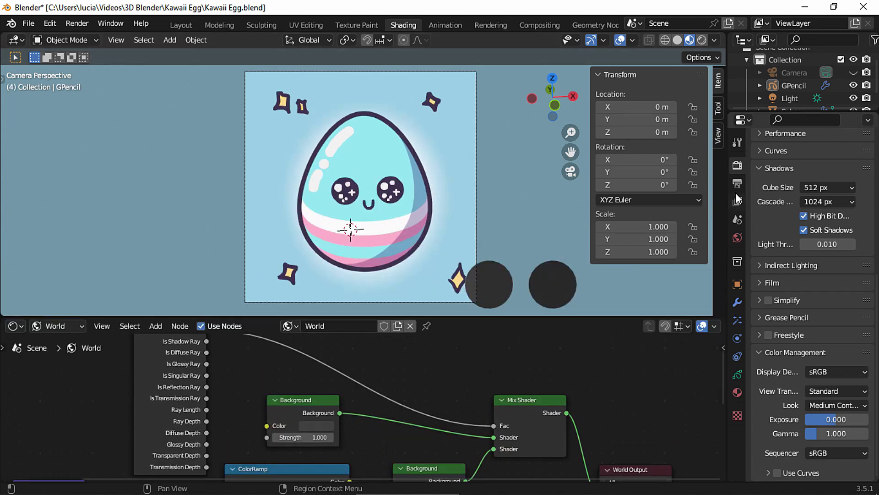
pyautogui.click(738, 202)
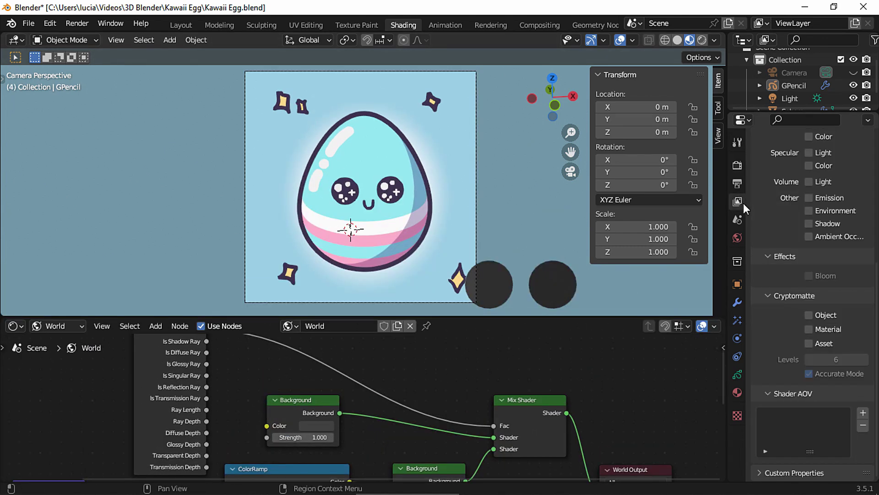
pyautogui.scroll(10, 849, 238)
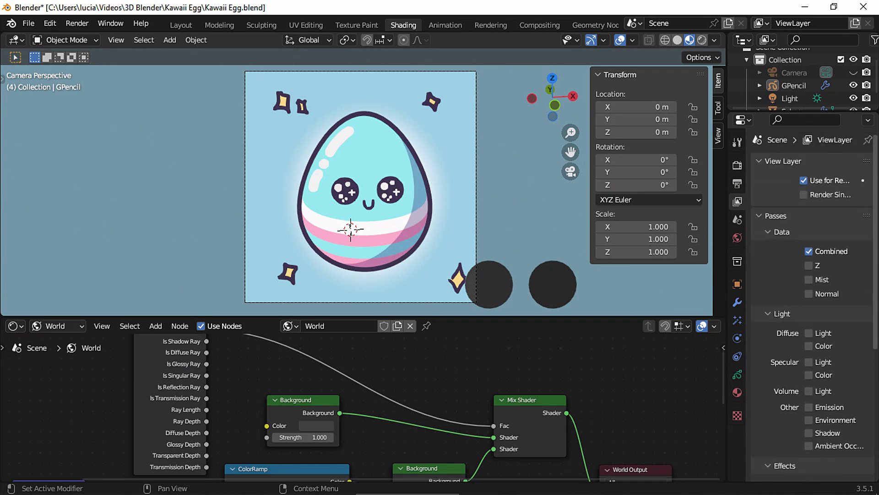